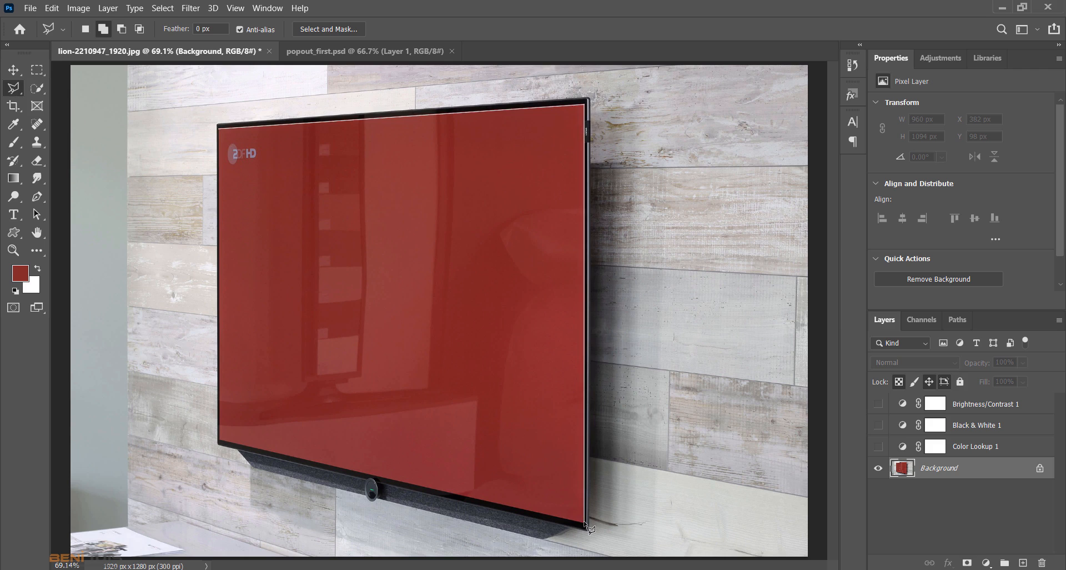
Outline the TV's red screen, copy it to a new layer above the adjustment layers, and make those adjustment layers visible
click(585, 526)
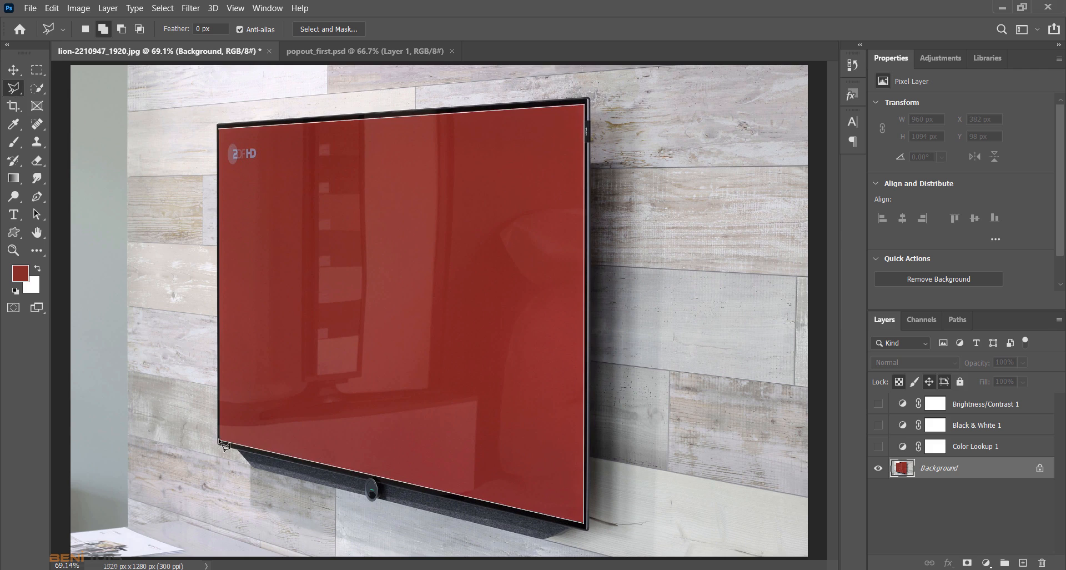
click(220, 129)
key(ctrl+j)
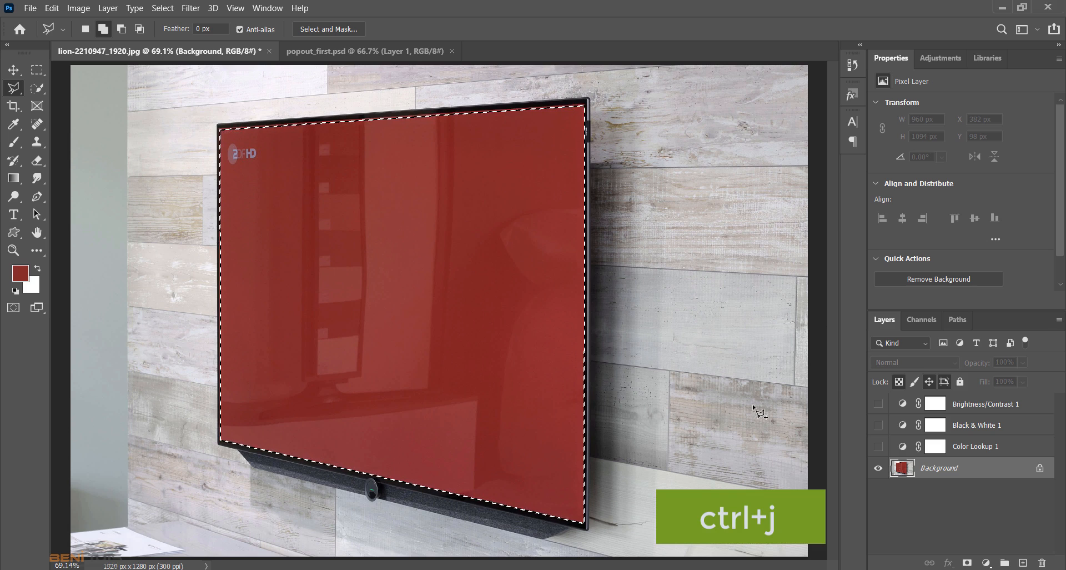
drag(900, 472, 877, 445)
click(877, 473)
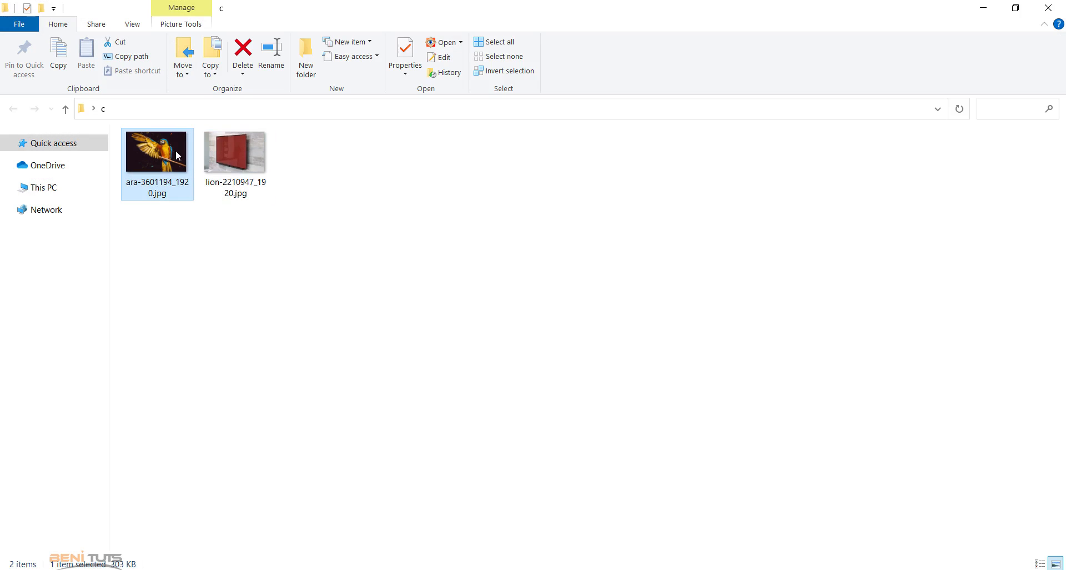
Place ara-3601194_1920.jpg into the TV document, scaled to about 17.45% and positioned over the TV screen
drag(178, 156, 535, 432)
drag(487, 373, 487, 373)
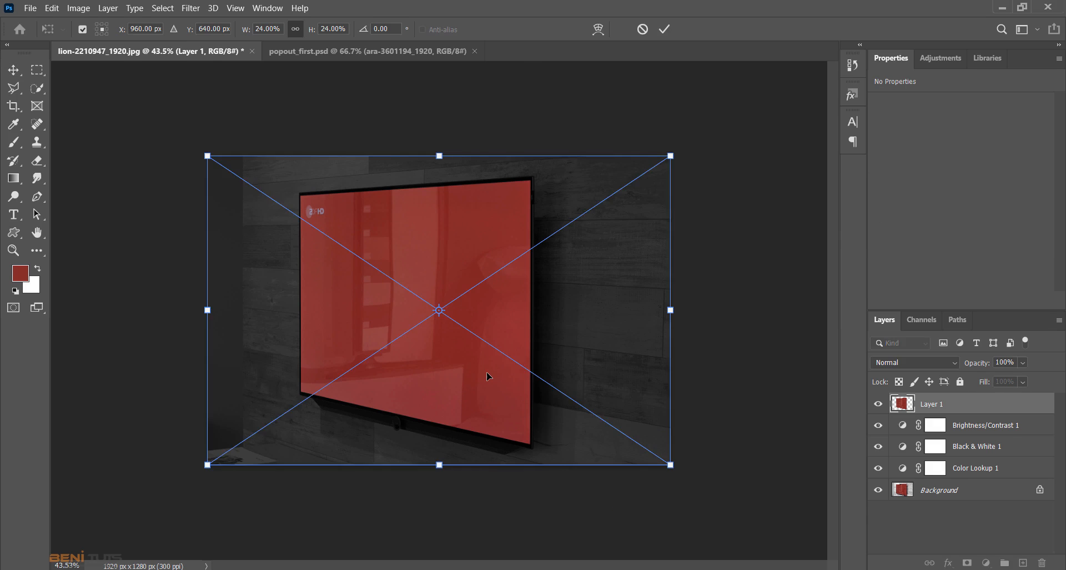
drag(670, 464, 514, 427)
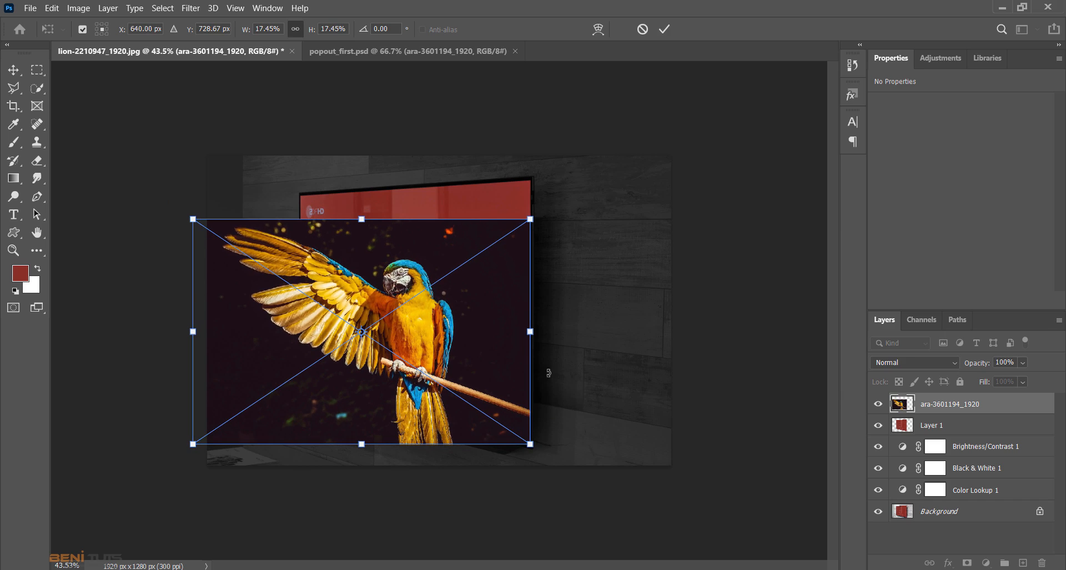
click(664, 30)
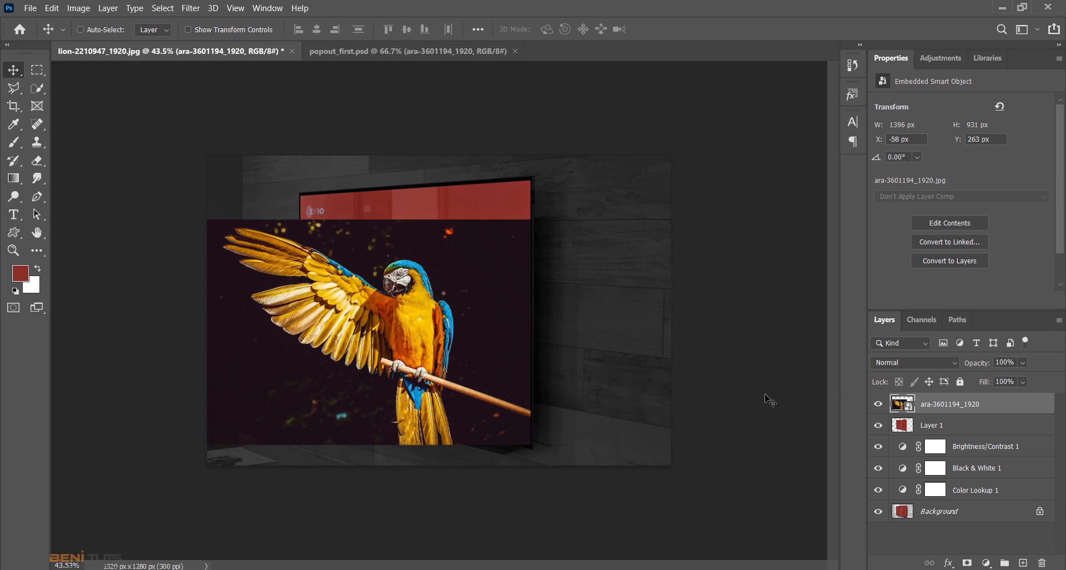
drag(454, 283, 452, 274)
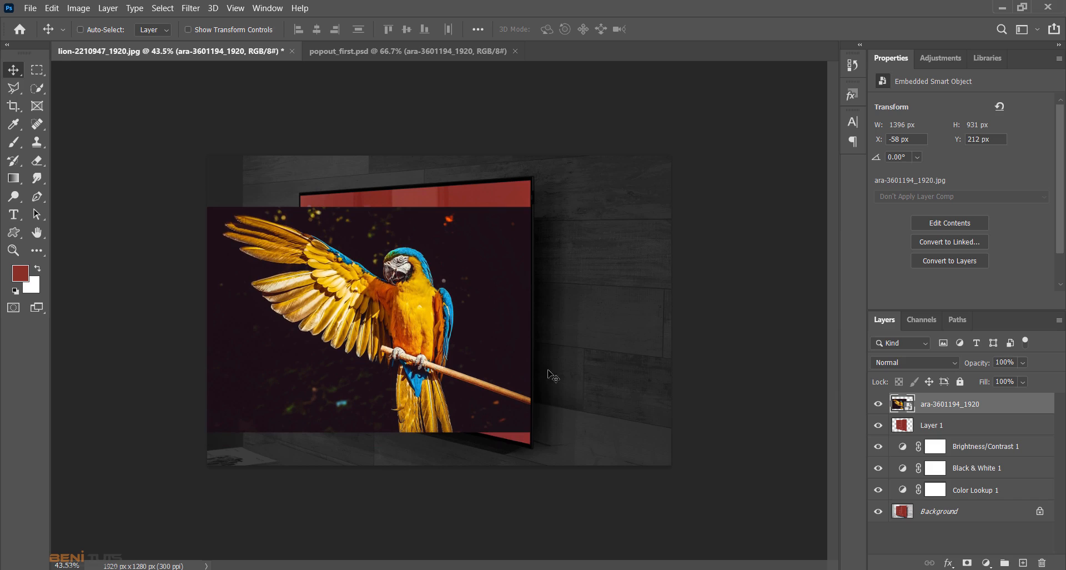
Select the parrot and its perch with Select Subject and add a layer mask that hides the picture's background
click(44, 90)
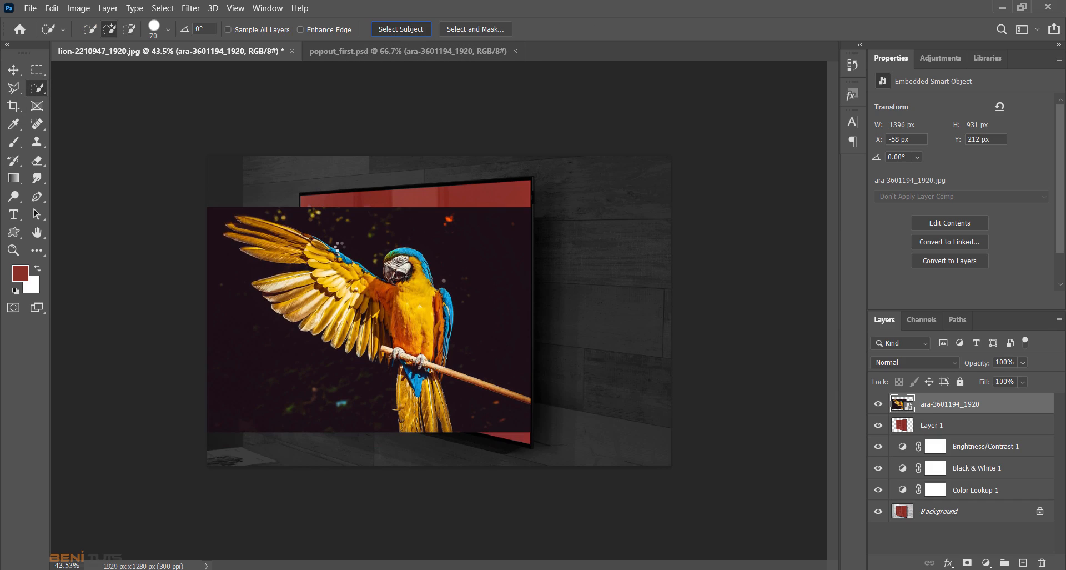
click(401, 28)
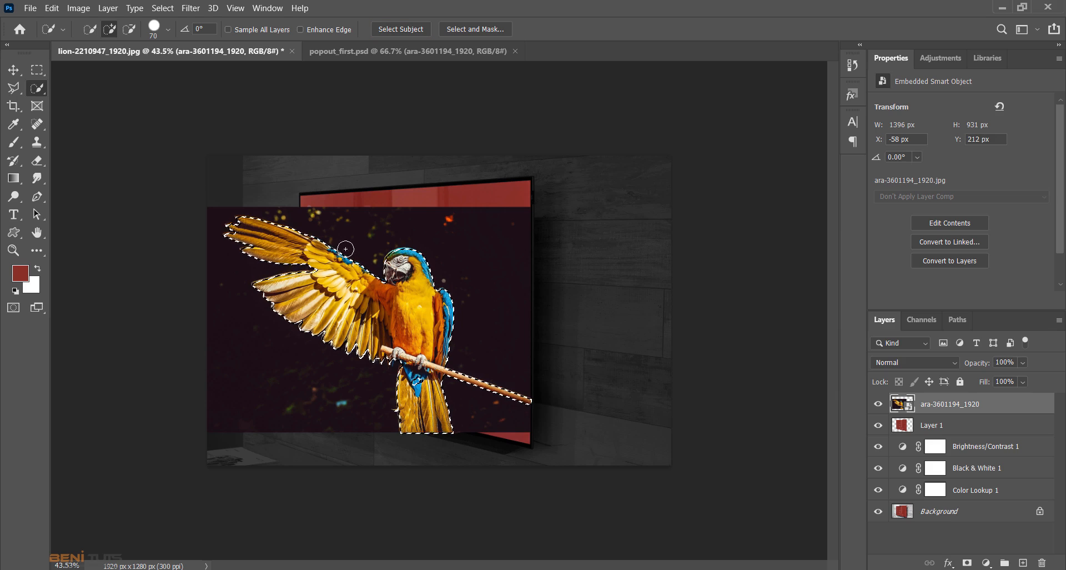
click(967, 563)
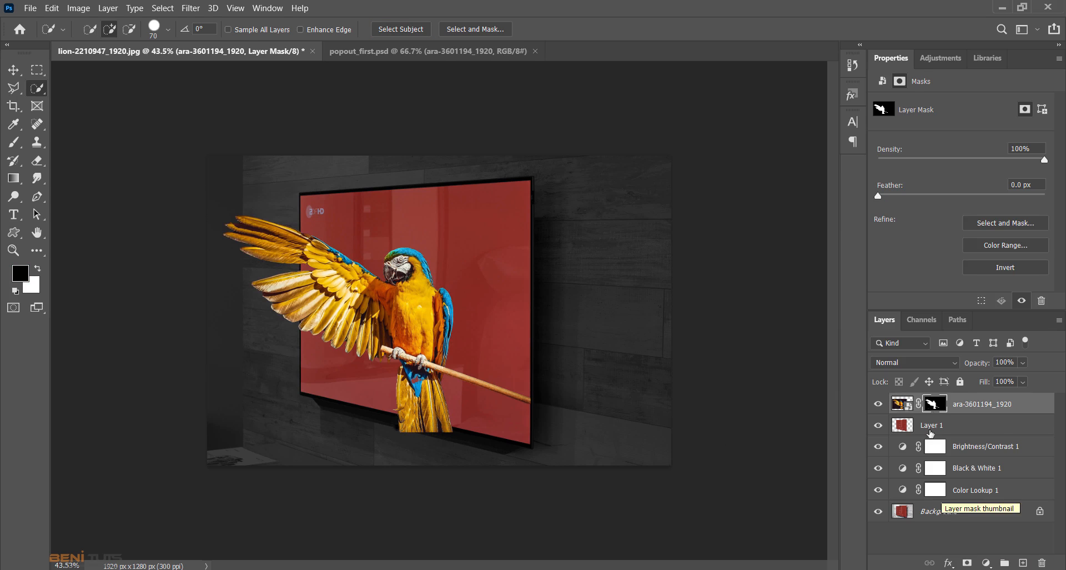
Load Layer 1's outline as a selection and paint white on the parrot mask to reveal the picture inside the TV screen
ctrl+click(902, 426)
click(14, 142)
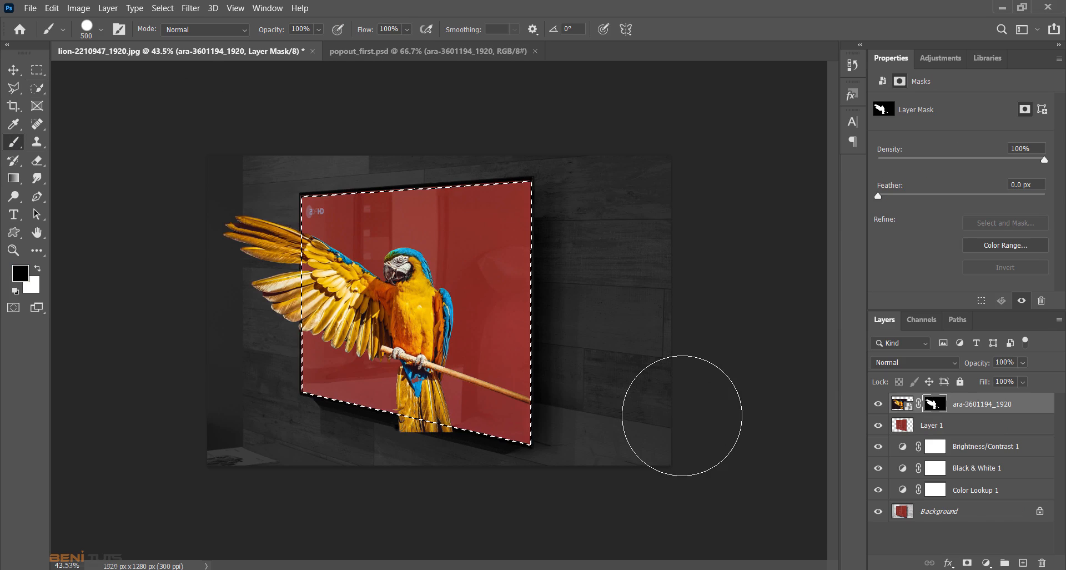
click(38, 268)
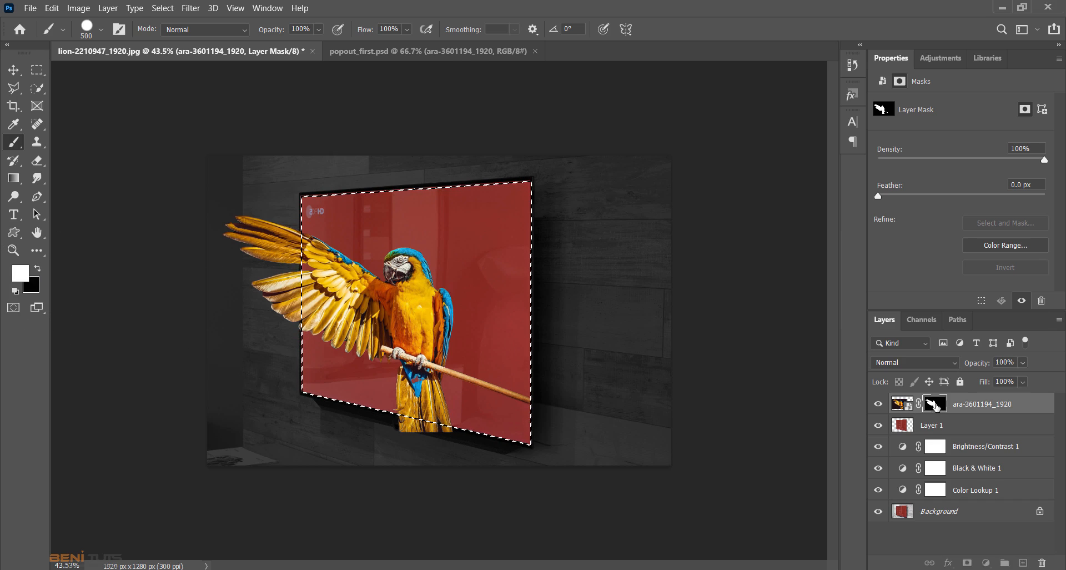
mouse_move(477, 333)
mouse_down()
mouse_move(500, 377)
mouse_move(500, 452)
mouse_move(488, 190)
mouse_move(324, 255)
mouse_move(322, 381)
mouse_move(511, 405)
mouse_move(285, 309)
mouse_move(411, 270)
mouse_up()
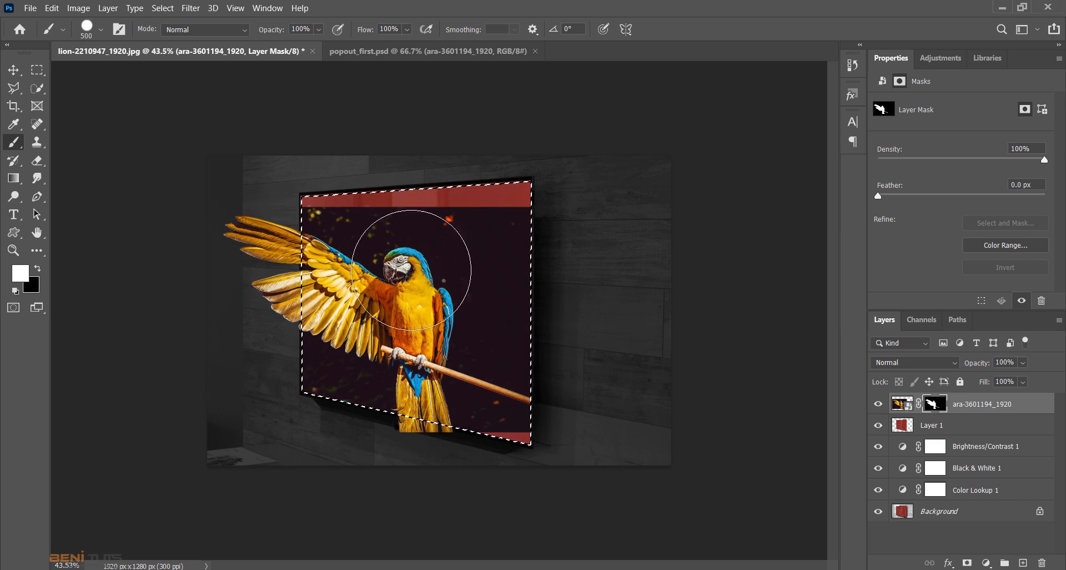
key(ctrl+d)
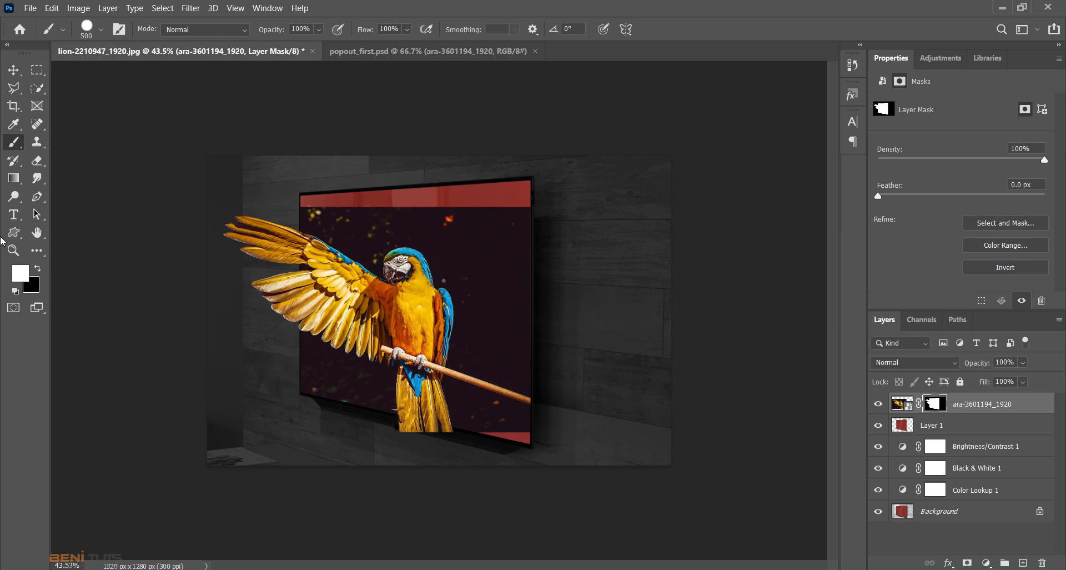
Copy a strip about 949 by 82 px along the upper edge of the parrot picture's dark background to a new layer
click(12, 248)
drag(346, 204, 381, 257)
click(40, 71)
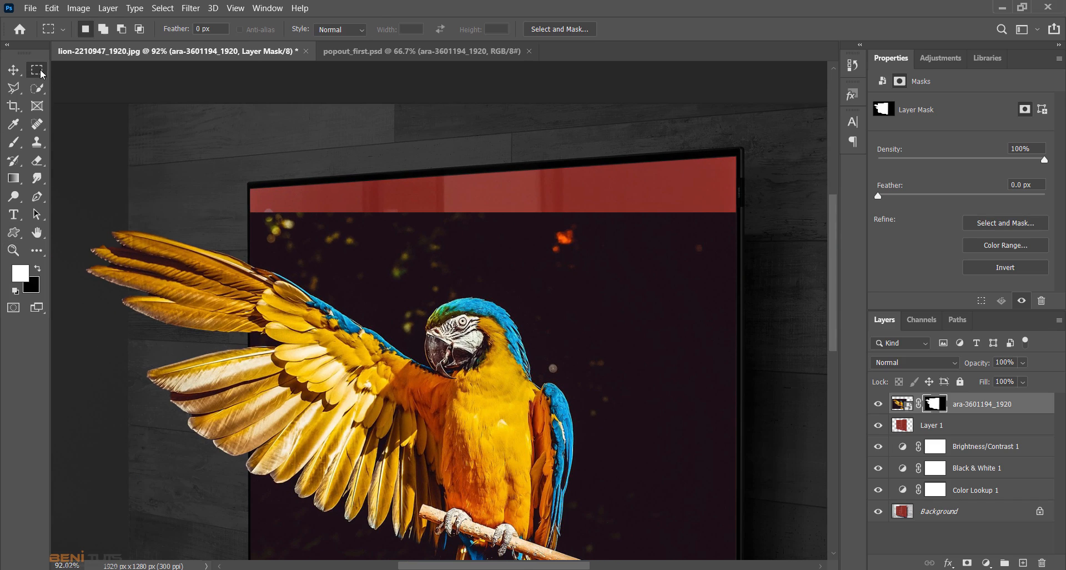
drag(252, 213, 738, 254)
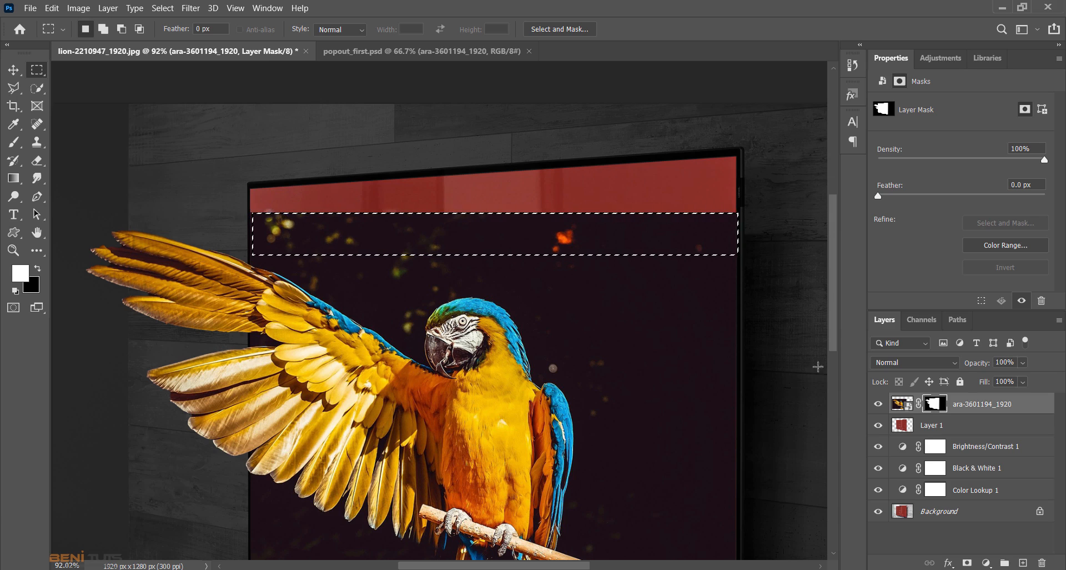
key(ctrl+j)
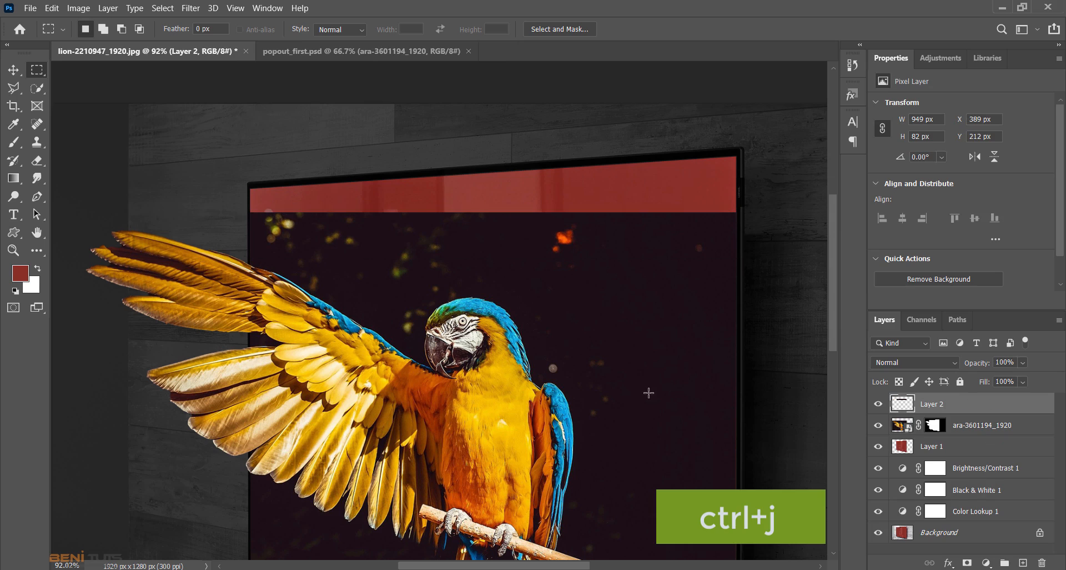
Move the copied strip upward and skew its corners to cover the red gap along the TV screen's upper edge, about 114 px high
key(ctrl+t)
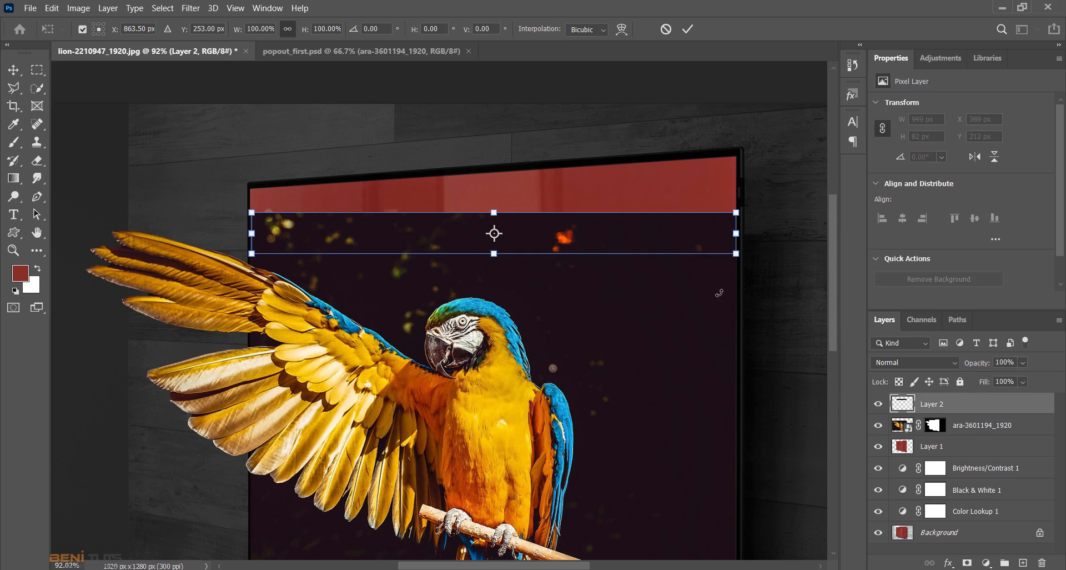
right_click(636, 248)
click(603, 238)
drag(601, 233, 597, 208)
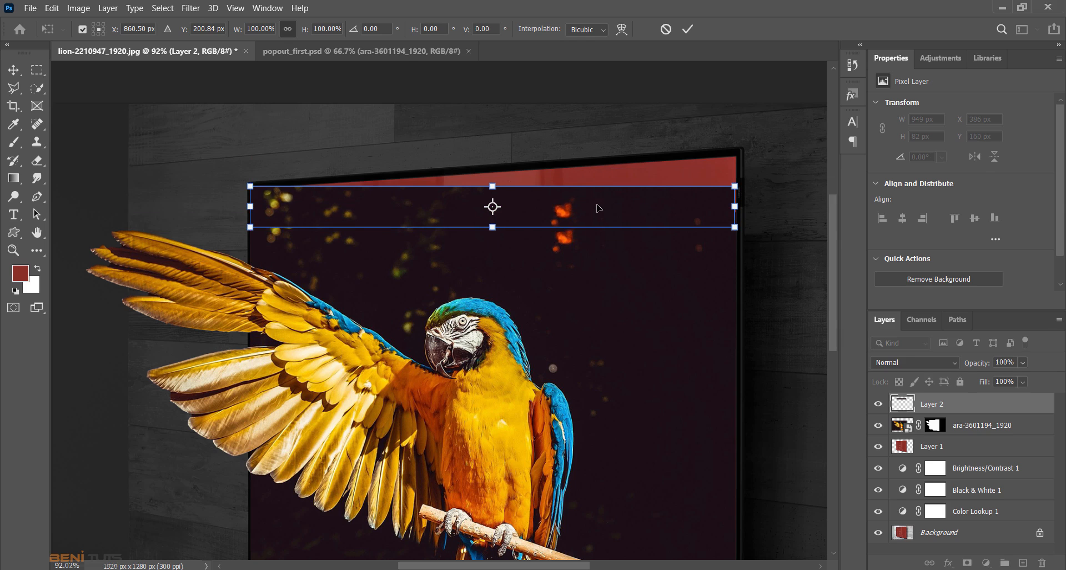
right_click(727, 216)
click(732, 258)
drag(735, 187, 735, 158)
drag(734, 228, 738, 182)
drag(250, 186, 254, 191)
drag(250, 233, 252, 215)
click(688, 29)
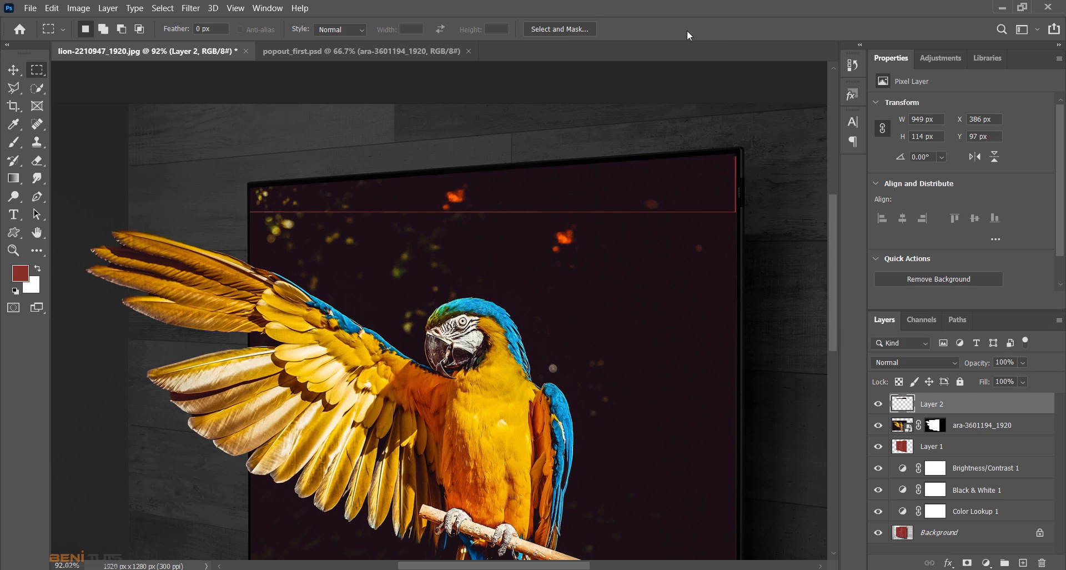
Skew the upper strip's corners again to about 959 by 119 px, covering the remaining thin red lines
key(ctrl+1)
key(ctrl+plus)
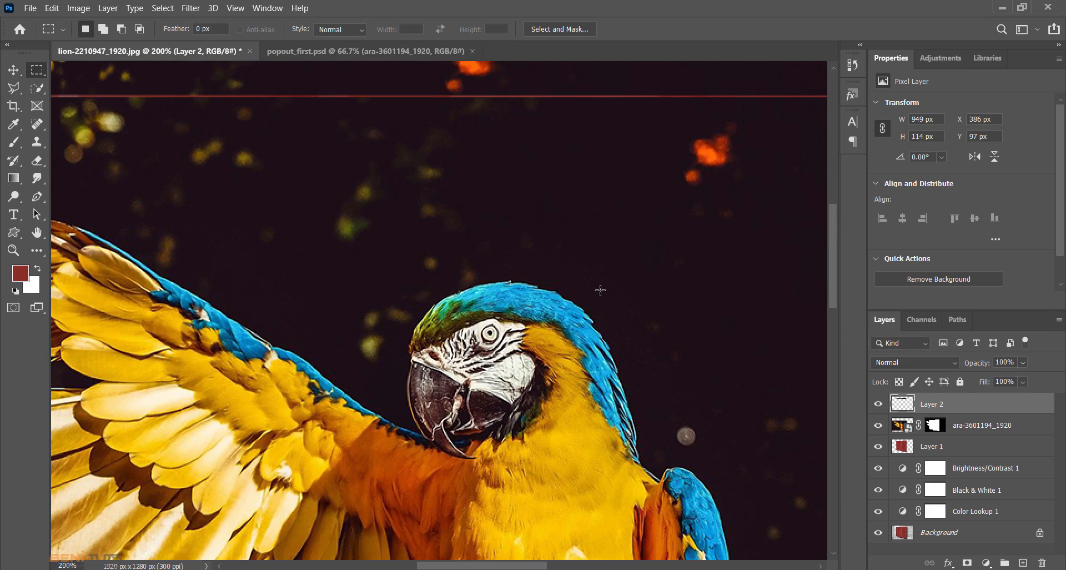
key(ctrl+minus)
key(ctrl+t)
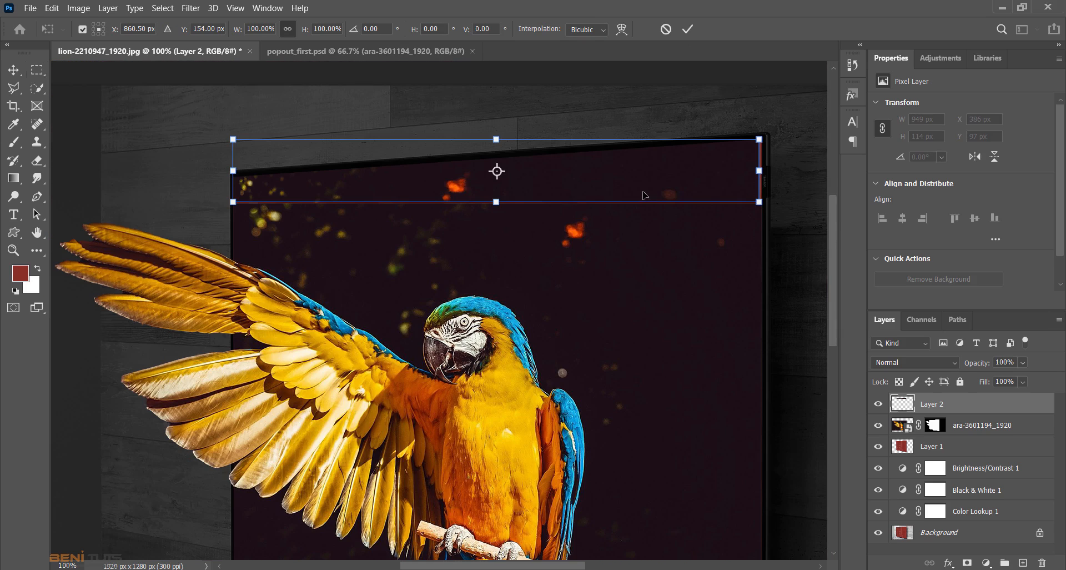
right_click(744, 194)
click(750, 239)
drag(761, 205, 760, 208)
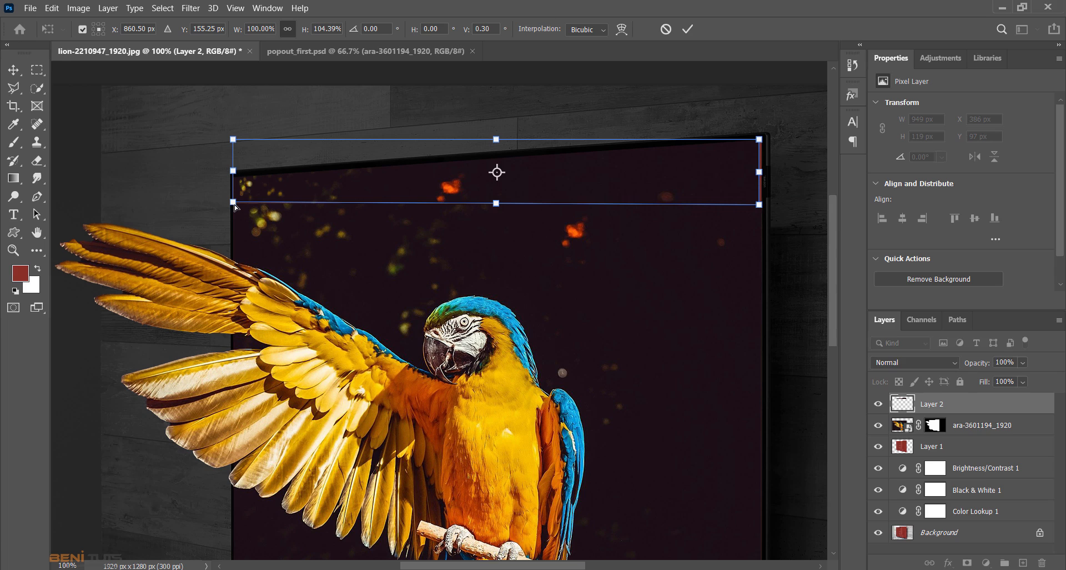
drag(235, 206, 236, 208)
drag(233, 141, 234, 137)
drag(759, 140, 768, 140)
drag(759, 203, 761, 204)
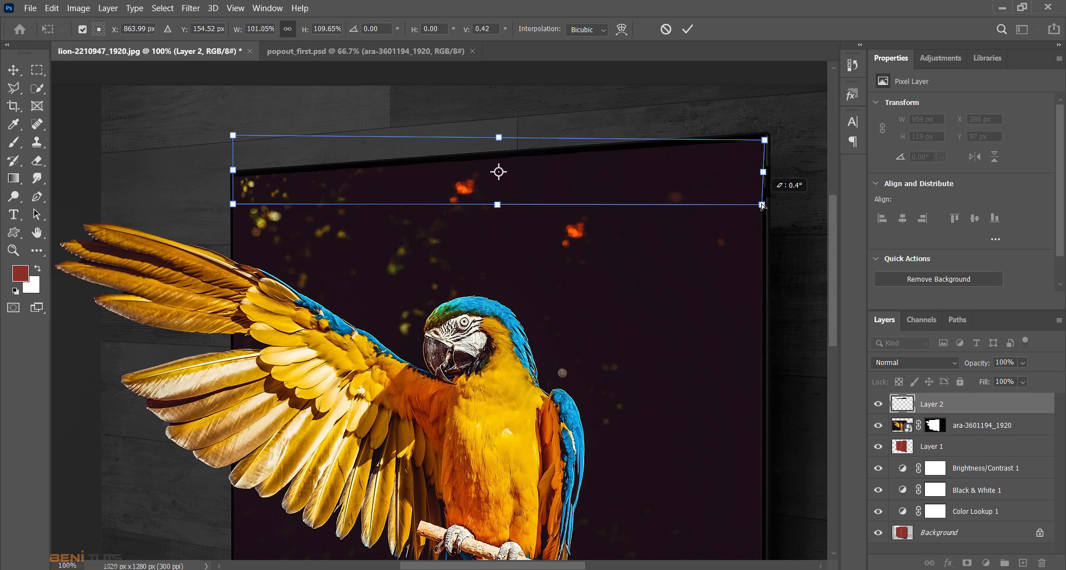
click(680, 32)
Copy a dark strip about 202 by 39 px just above the red lower-right corner of the TV screen from the parrot layer to a new layer
key(z)
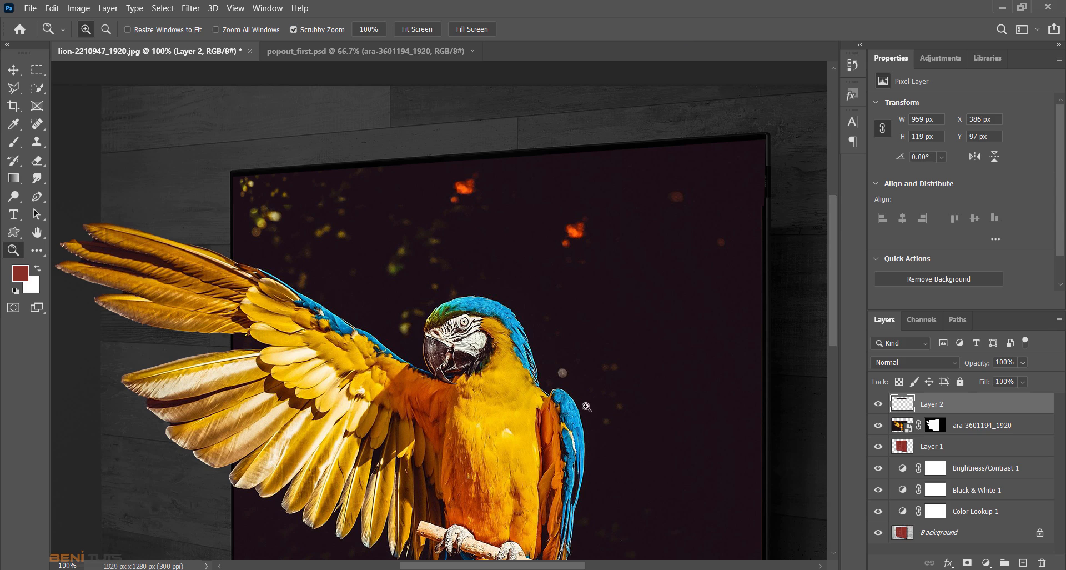
drag(585, 406, 547, 437)
click(983, 426)
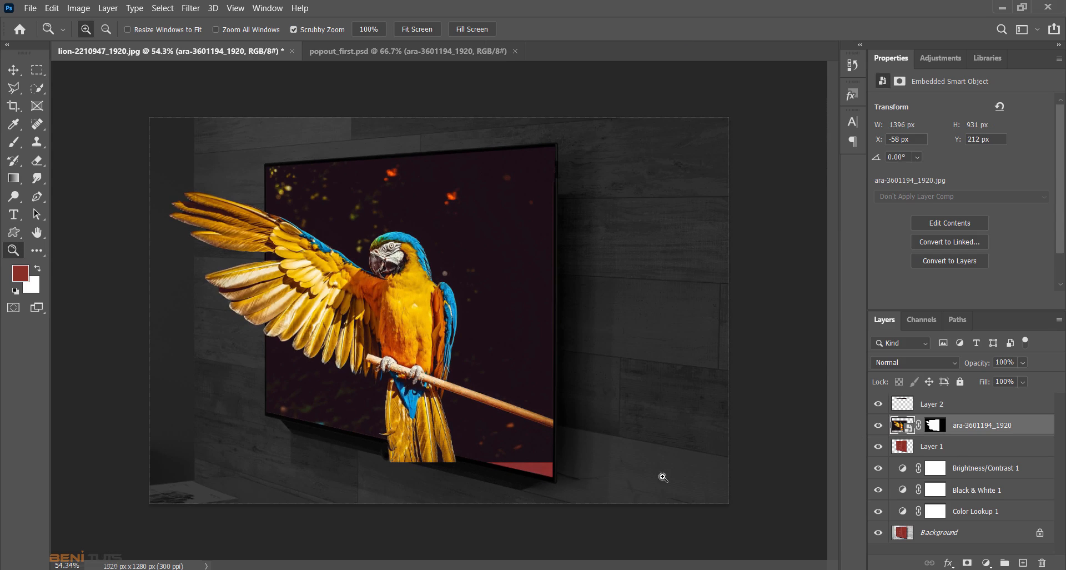
drag(494, 462, 594, 499)
click(39, 72)
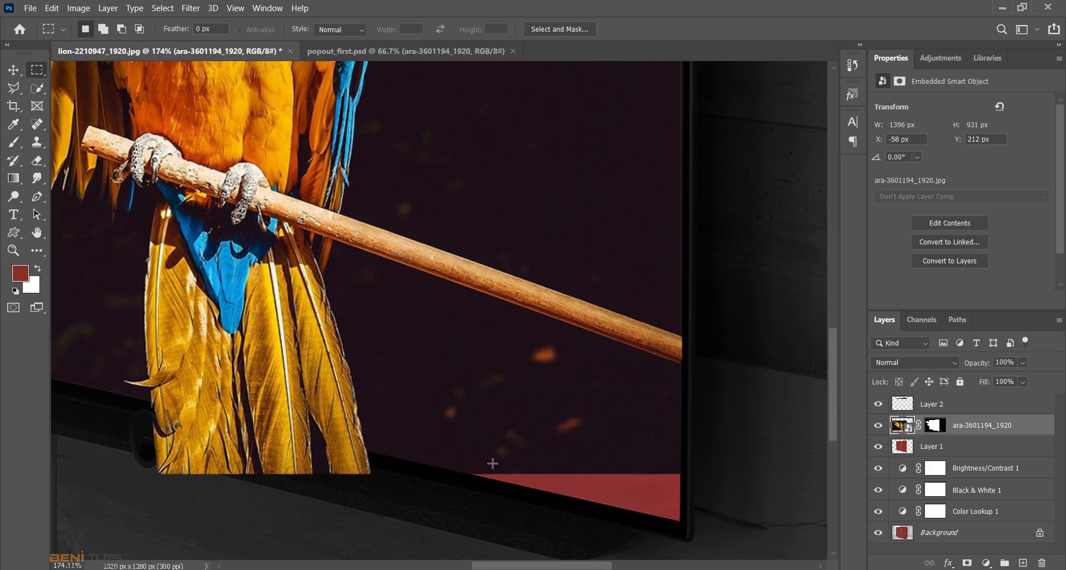
drag(480, 433, 674, 470)
key(ctrl+j)
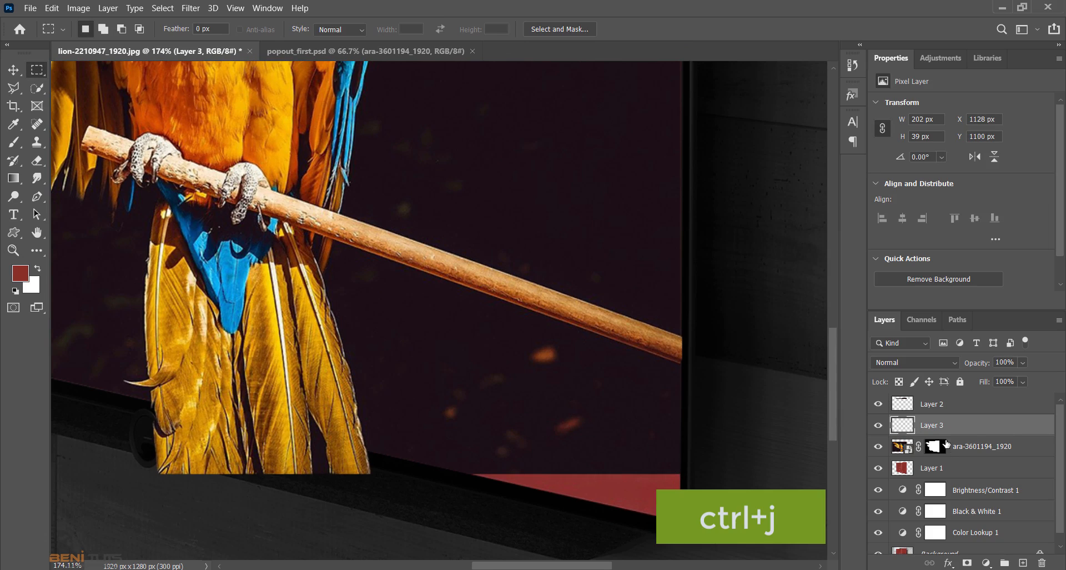
Skew the small strip's corners to about 221 by 93 px so it covers the red lower-right corner of the TV screen
key(ctrl+t)
right_click(626, 211)
click(662, 256)
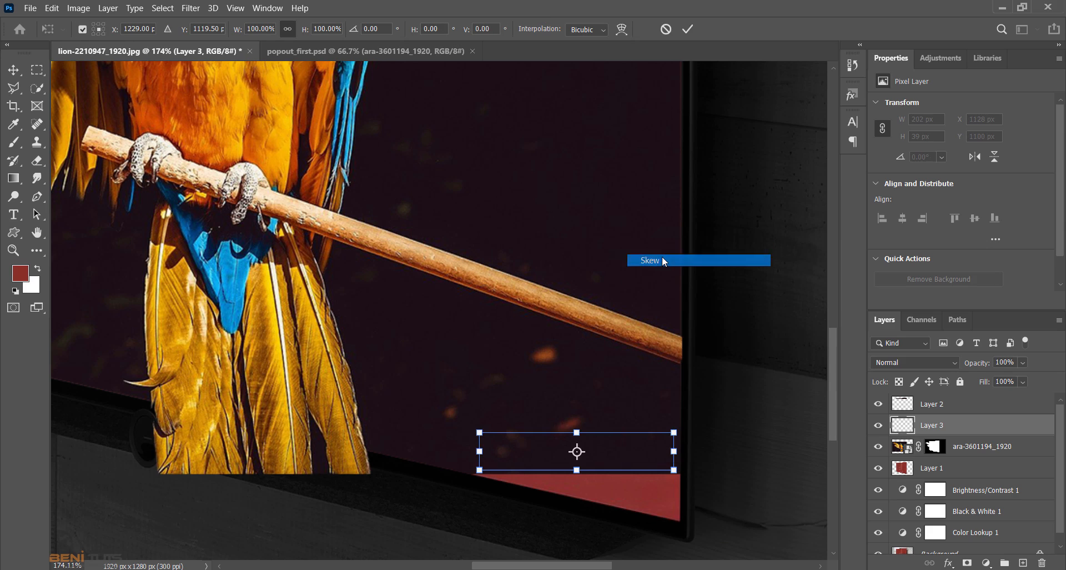
drag(675, 470, 674, 519)
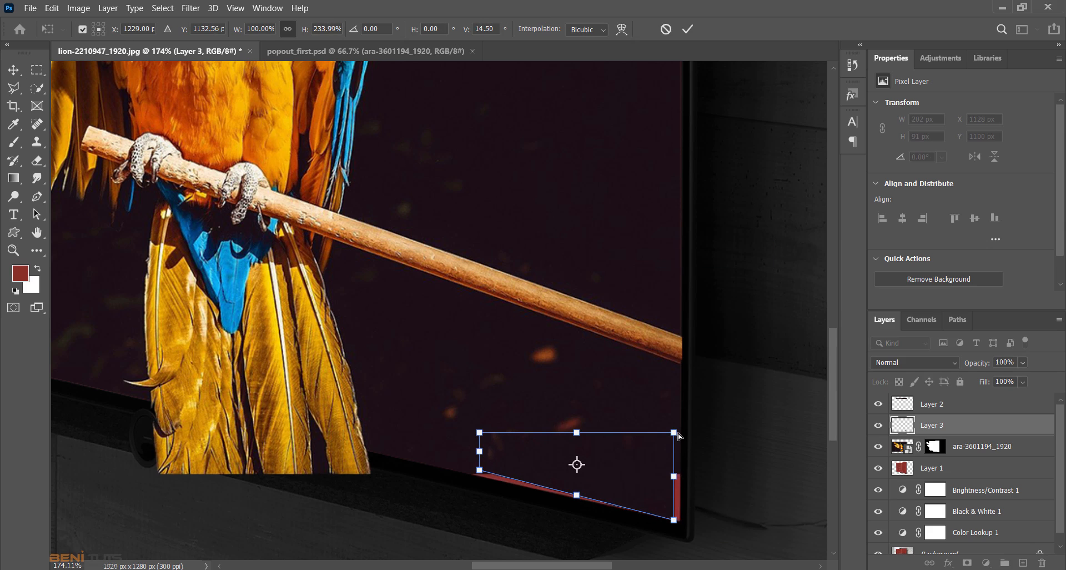
drag(674, 433, 683, 433)
drag(673, 519, 682, 522)
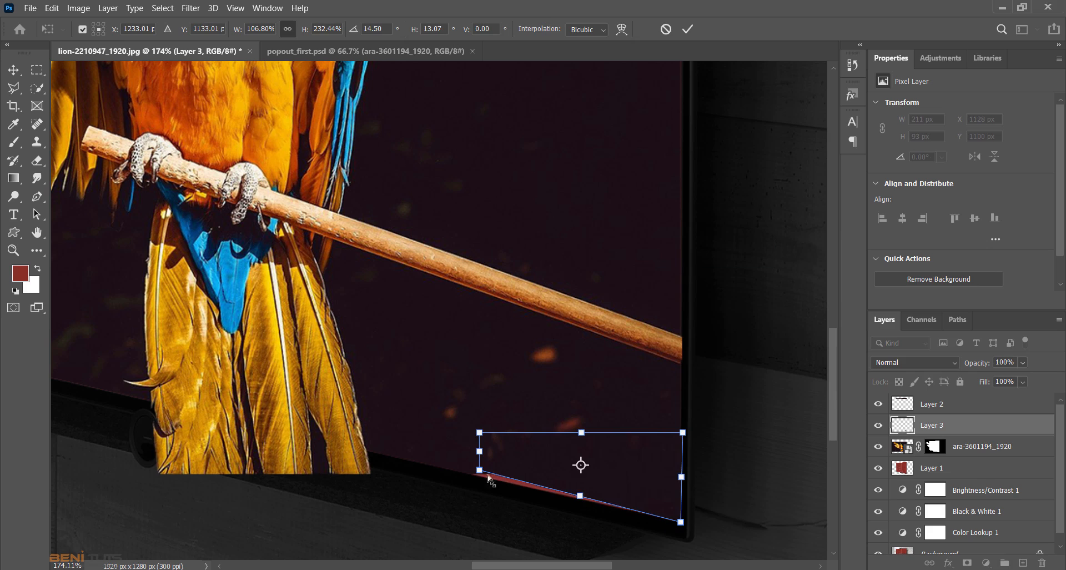
drag(488, 476, 475, 481)
drag(480, 436, 471, 434)
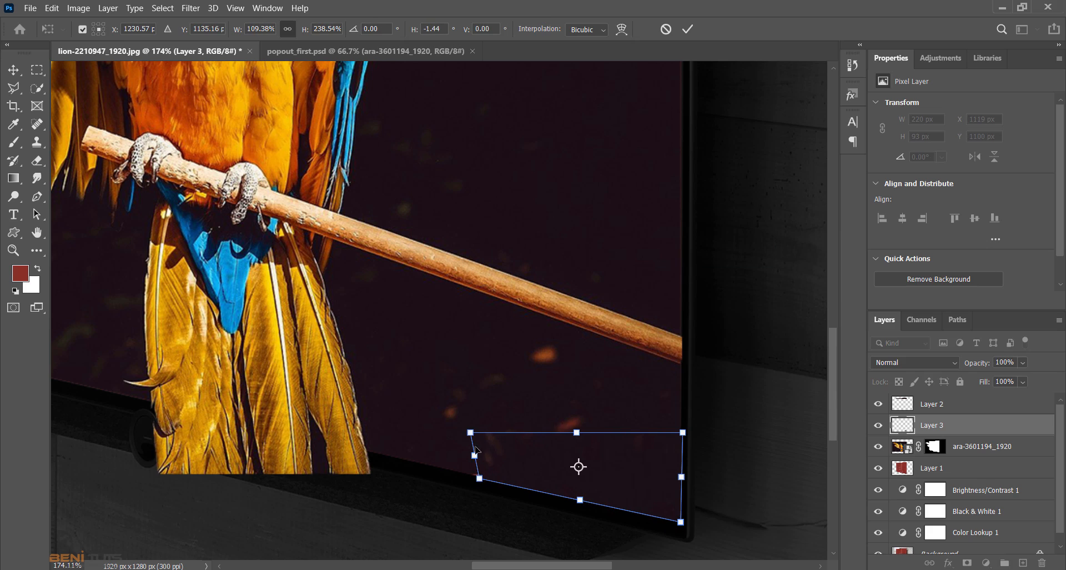
drag(479, 478, 473, 476)
click(688, 30)
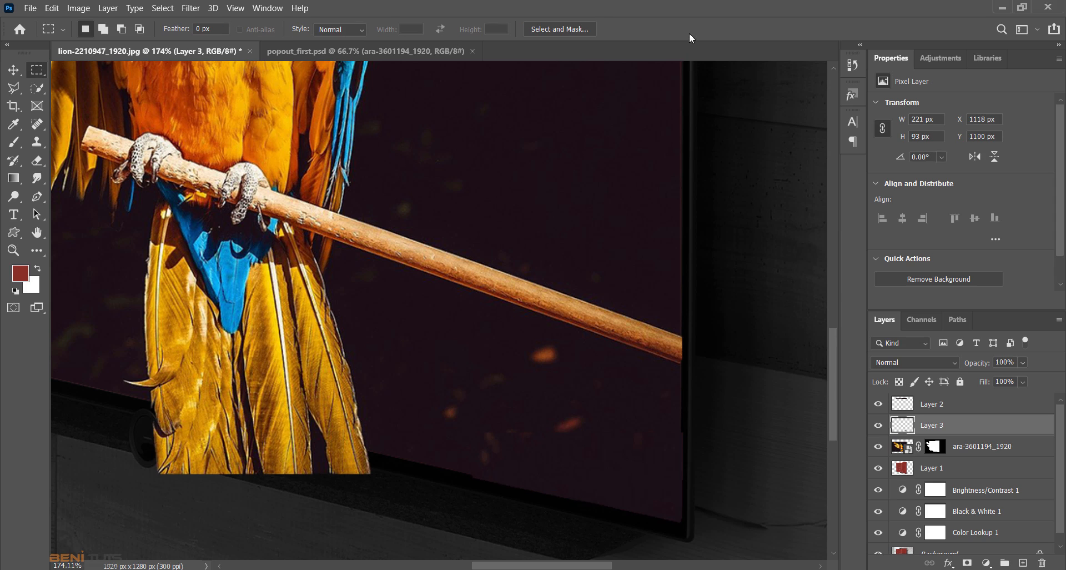
With the parrot photo layer active, load the red TV screen shape from Layer 1 as a selection and invert it
key(z)
drag(519, 446, 451, 422)
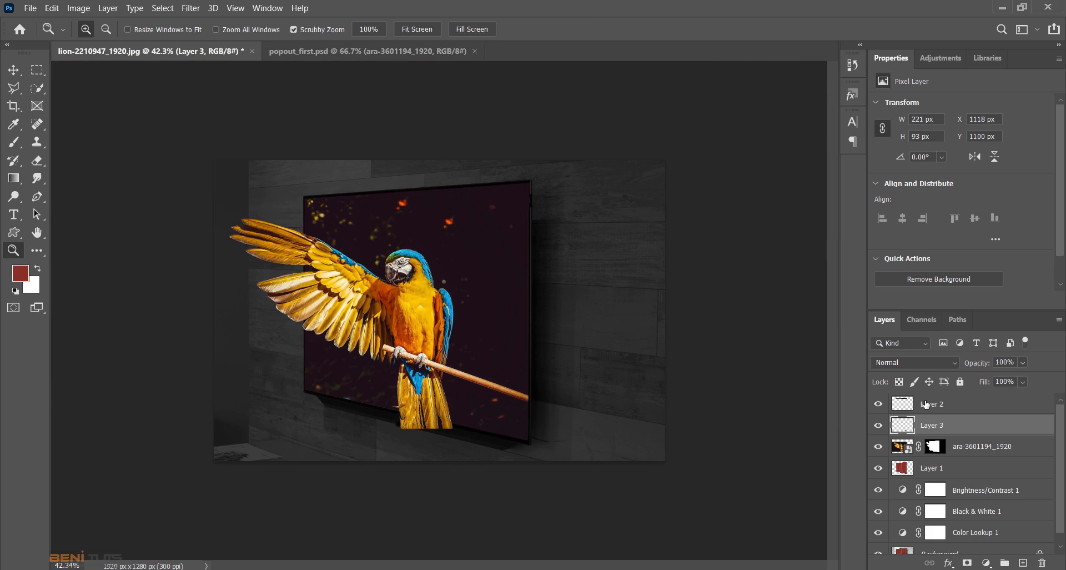
click(926, 403)
click(902, 447)
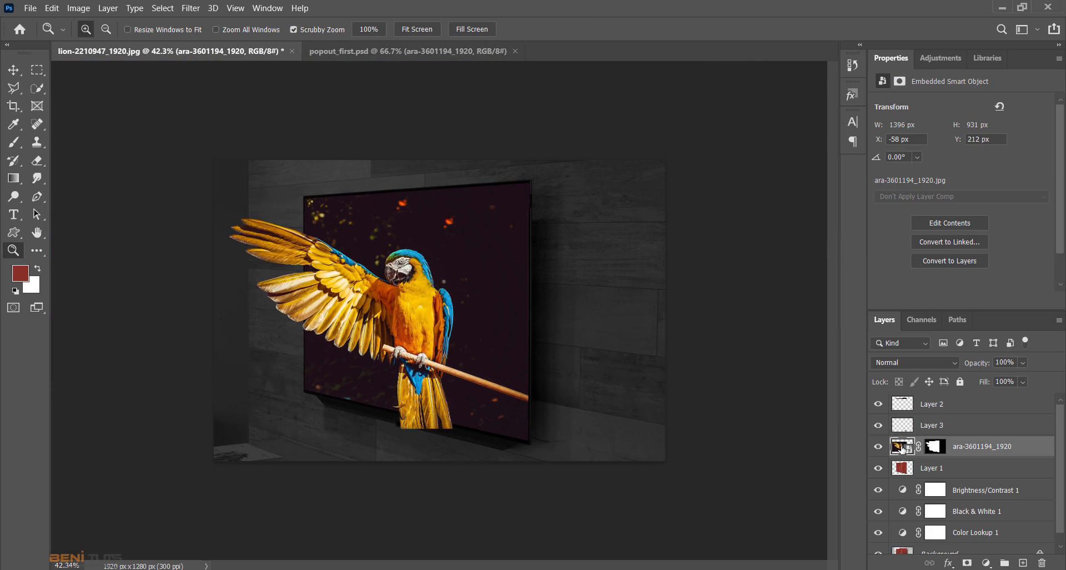
ctrl+click(902, 469)
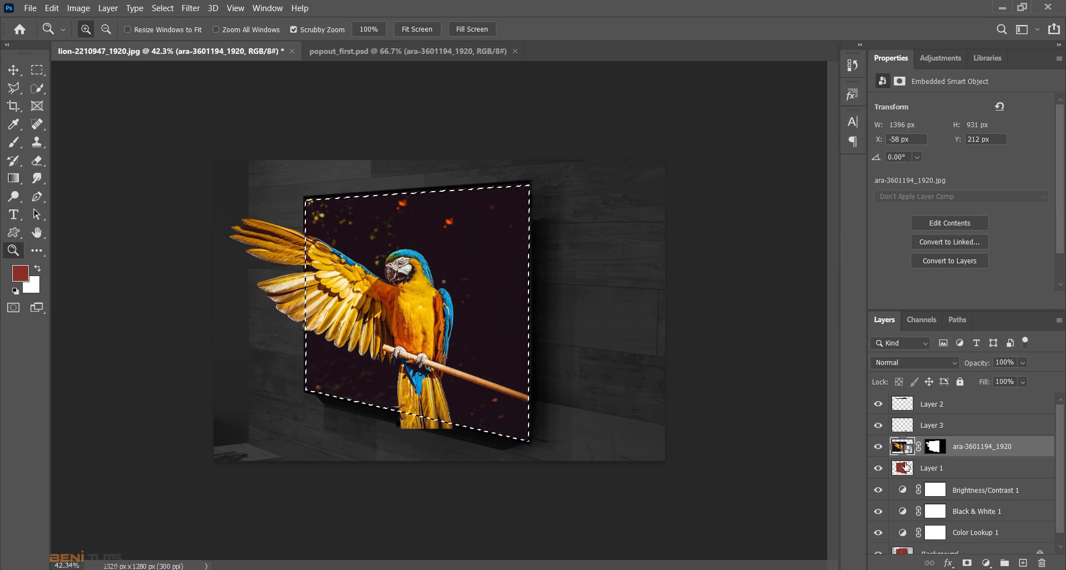
click(162, 8)
click(168, 60)
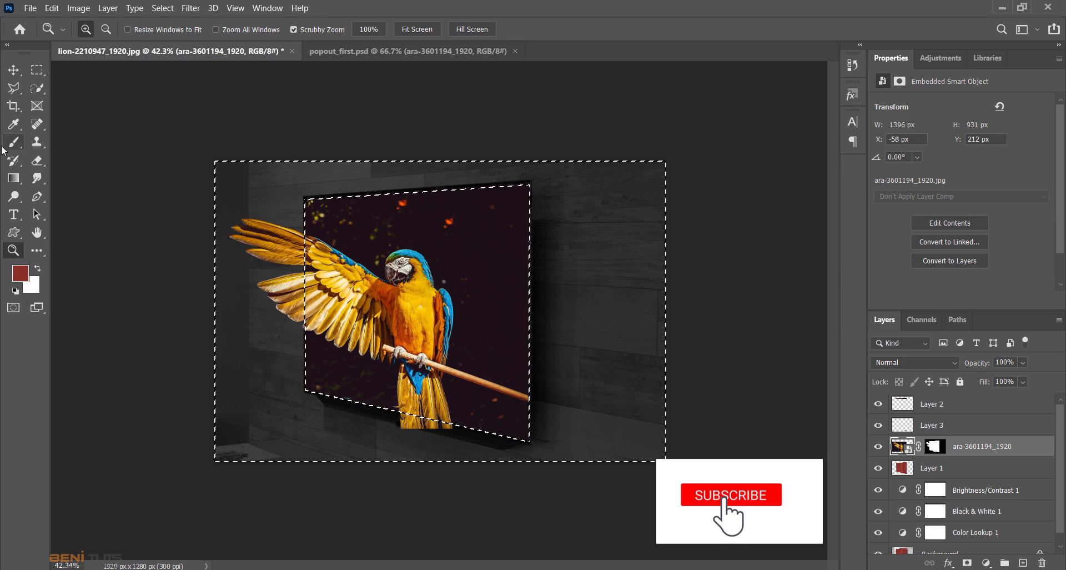
Paint black on the parrot layer's mask to hide the tail feathers below the TV screen's lower edge, and deselect
key(b)
click(15, 290)
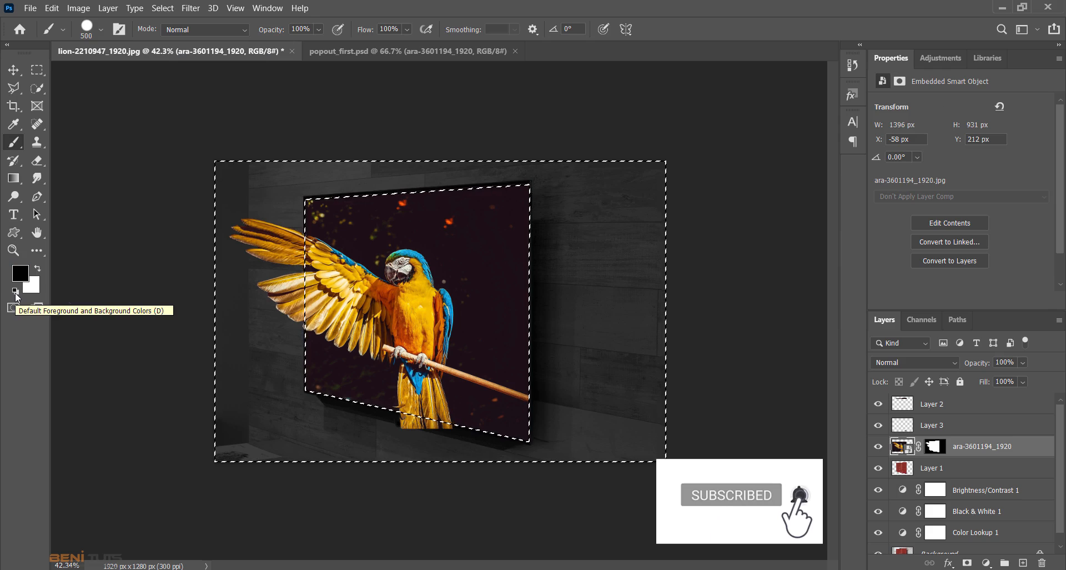
click(38, 268)
click(935, 447)
key(x)
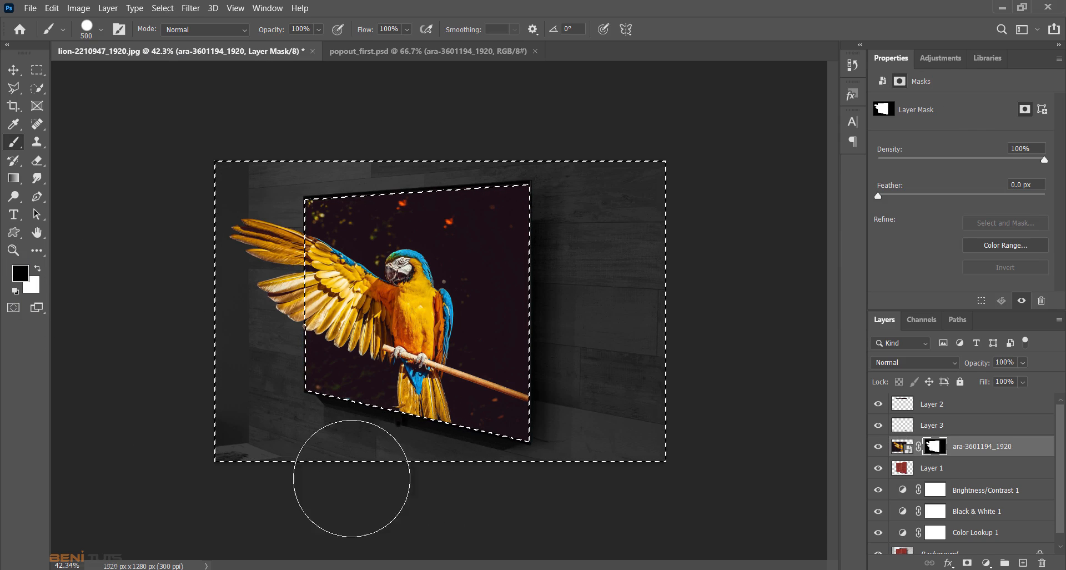
key(ctrl+d)
click(14, 70)
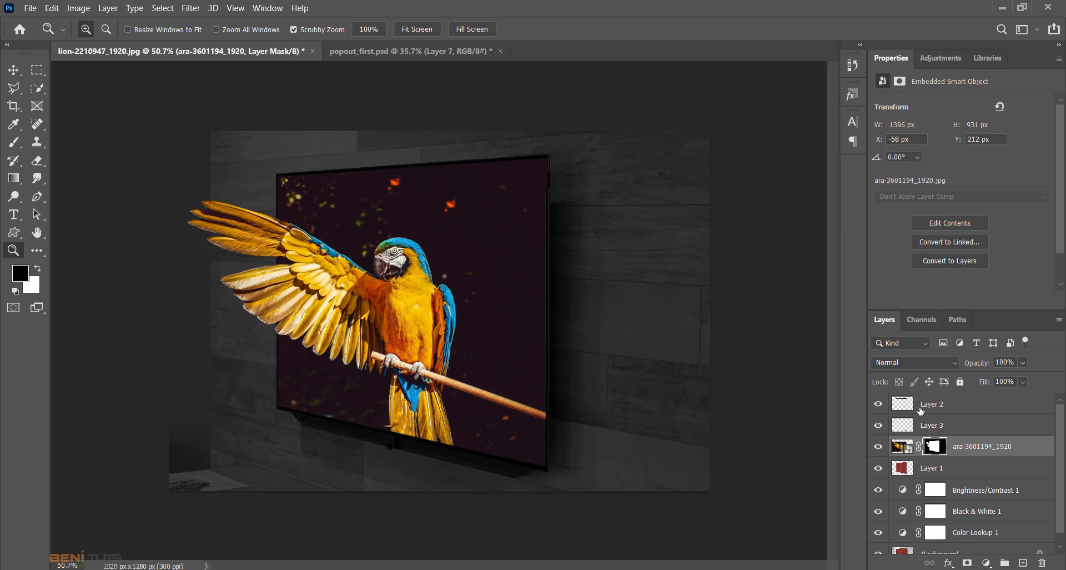
Place the glow image as a new layer above Layer 2 and flip it horizontally
click(921, 411)
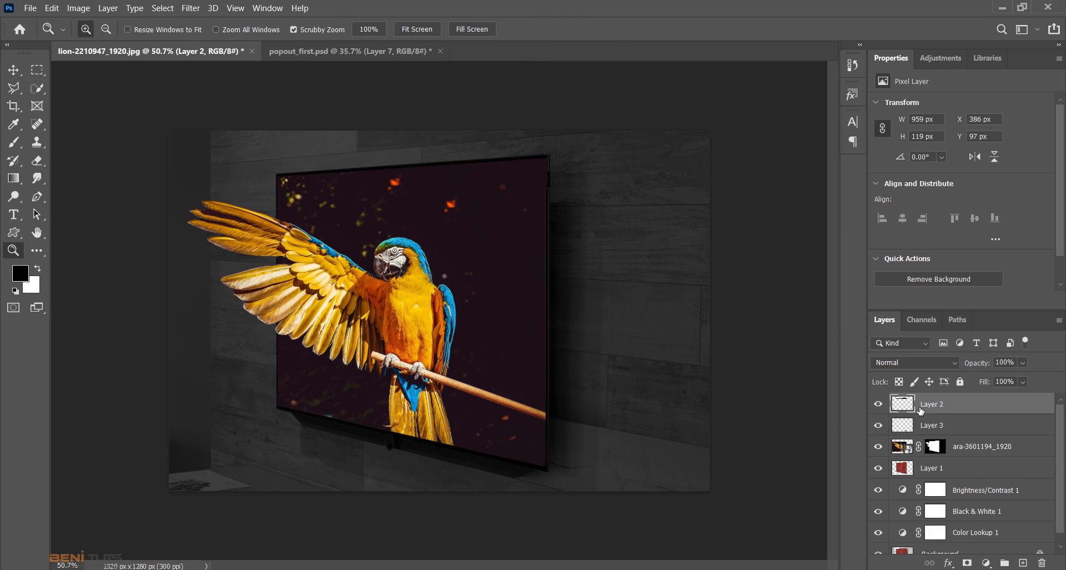
key(alt+Tab)
drag(316, 183, 472, 375)
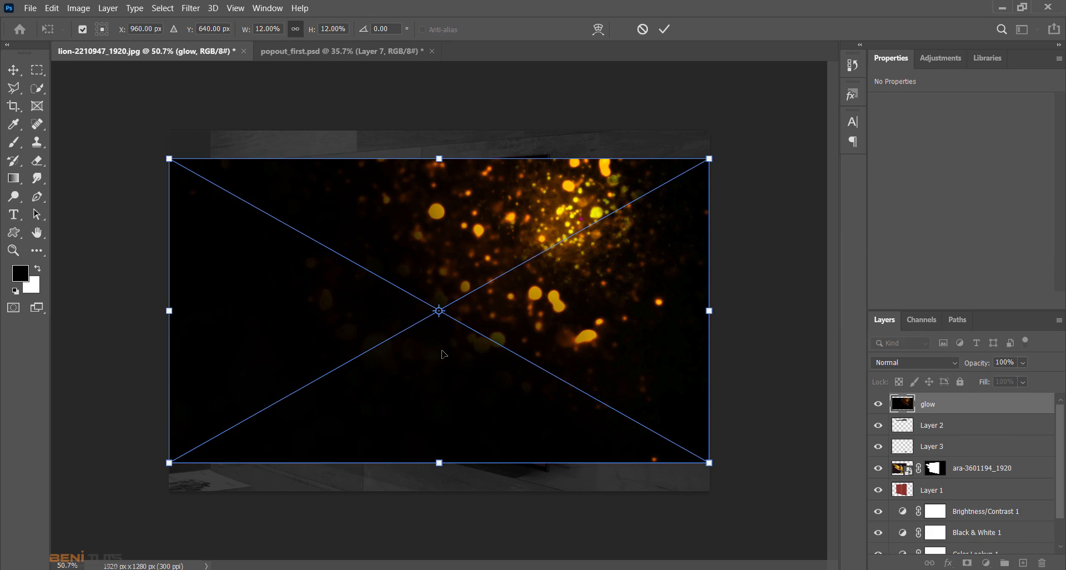
right_click(425, 113)
click(476, 332)
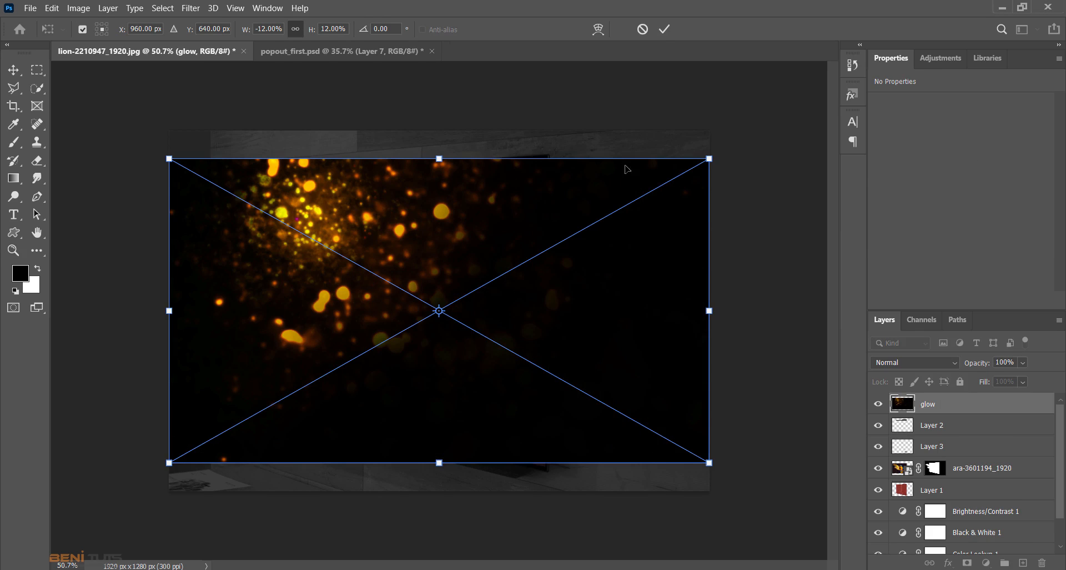
click(665, 32)
Set the glow layer's blend mode to Lighten and move it to the photo's upper-left corner, at X -320 px, Y 0 px
key(z)
click(919, 365)
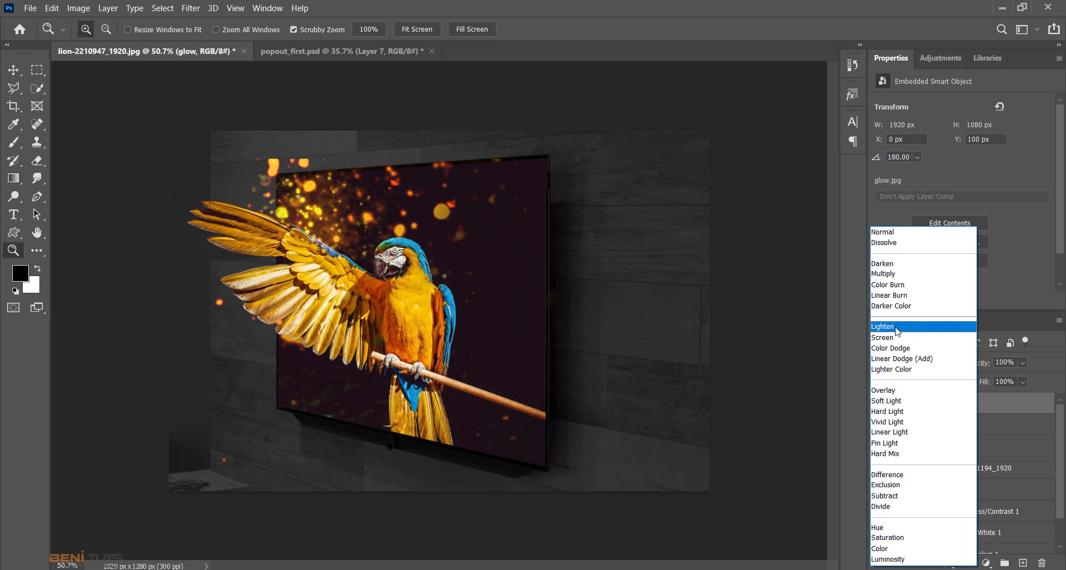
click(897, 327)
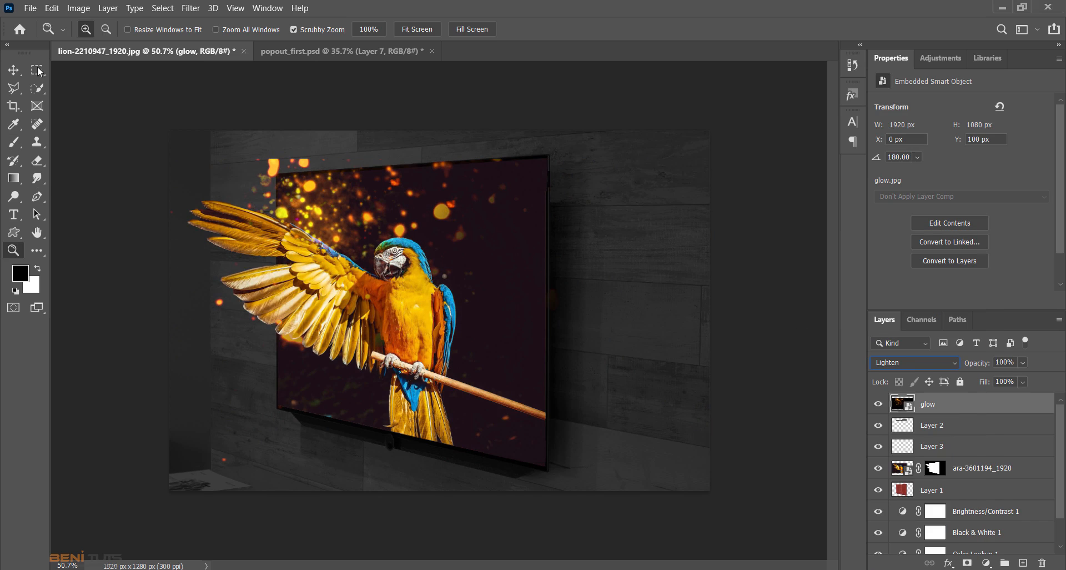
click(13, 69)
drag(338, 226, 242, 196)
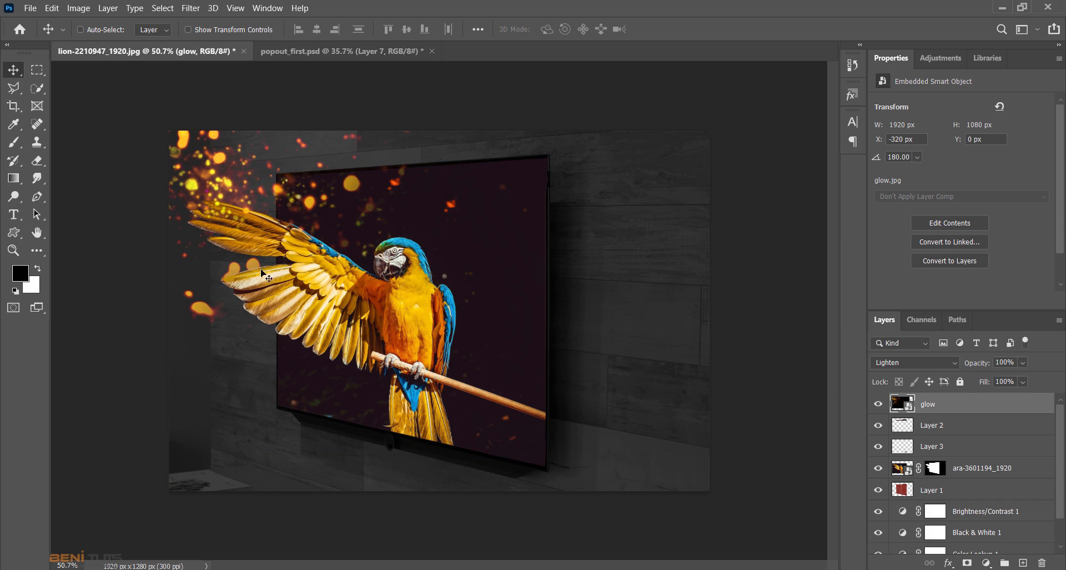
Add a mask to the glow layer, load the parrot mask as a selection and paint black inside it over the spread wing
key(b)
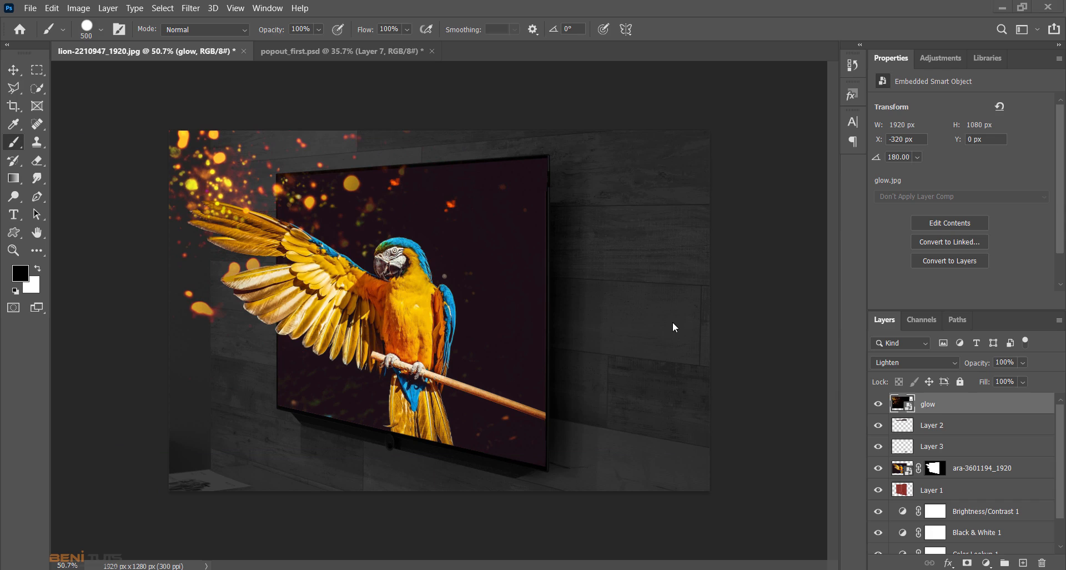
click(966, 563)
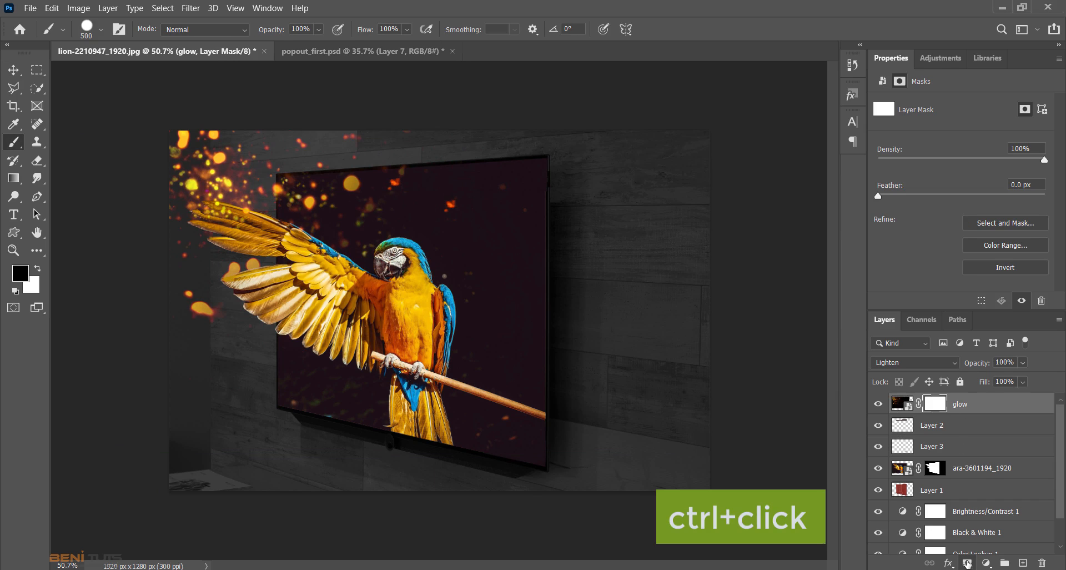
ctrl+click(935, 470)
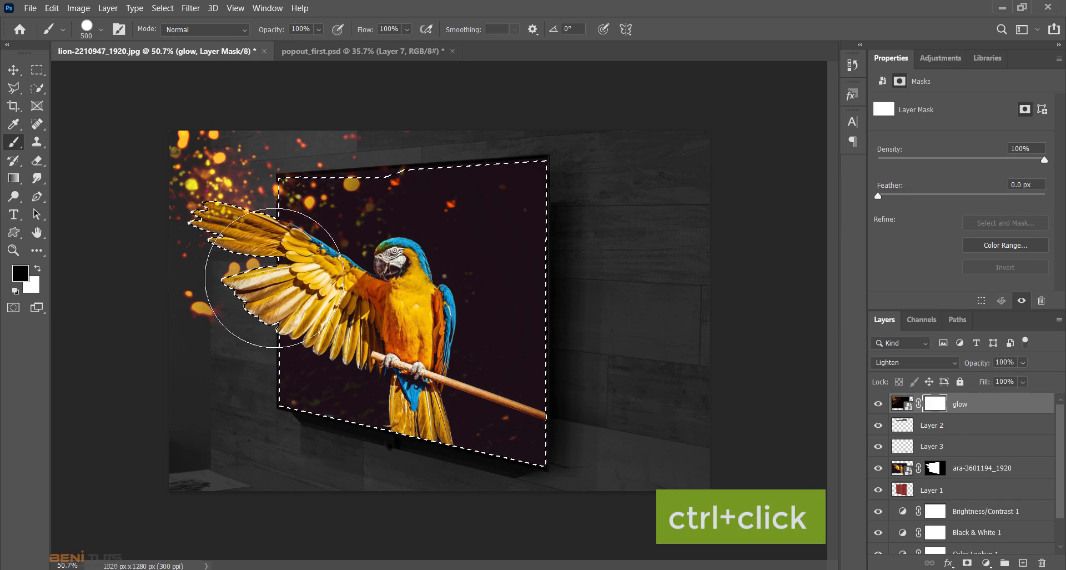
right_click(273, 277)
click(407, 30)
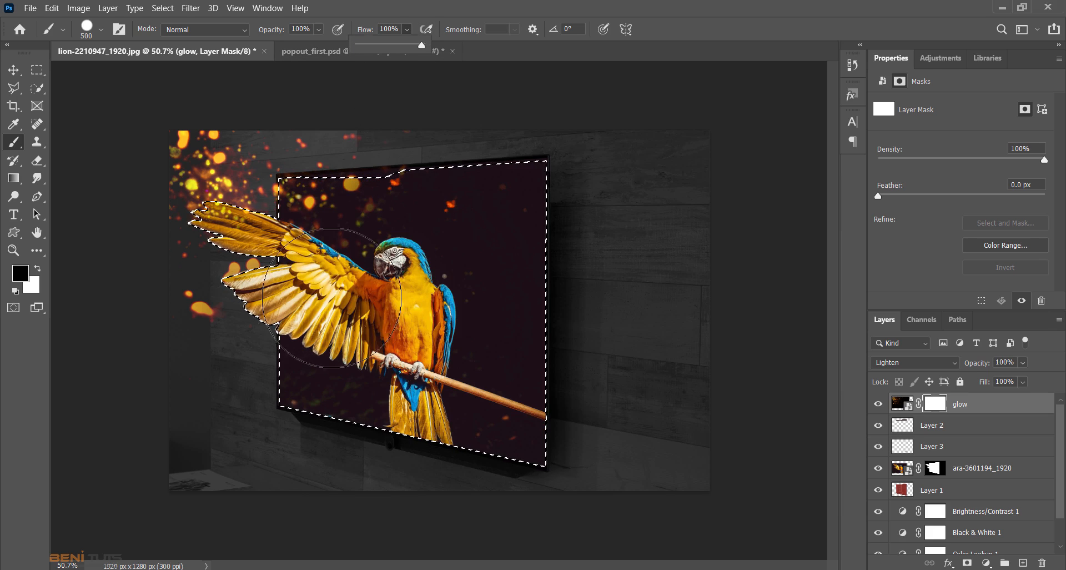
click(302, 273)
mouse_move(245, 291)
mouse_down()
mouse_move(224, 249)
mouse_move(328, 348)
mouse_up()
key(ctrl+d)
Paint black on the glow layer's mask with a 150 px brush to hide the stray light spots around the lower wing feathers
key(bracketleft)
key(bracketleft)
key(bracketleft)
key(bracketleft)
key(bracketleft)
key(bracketleft)
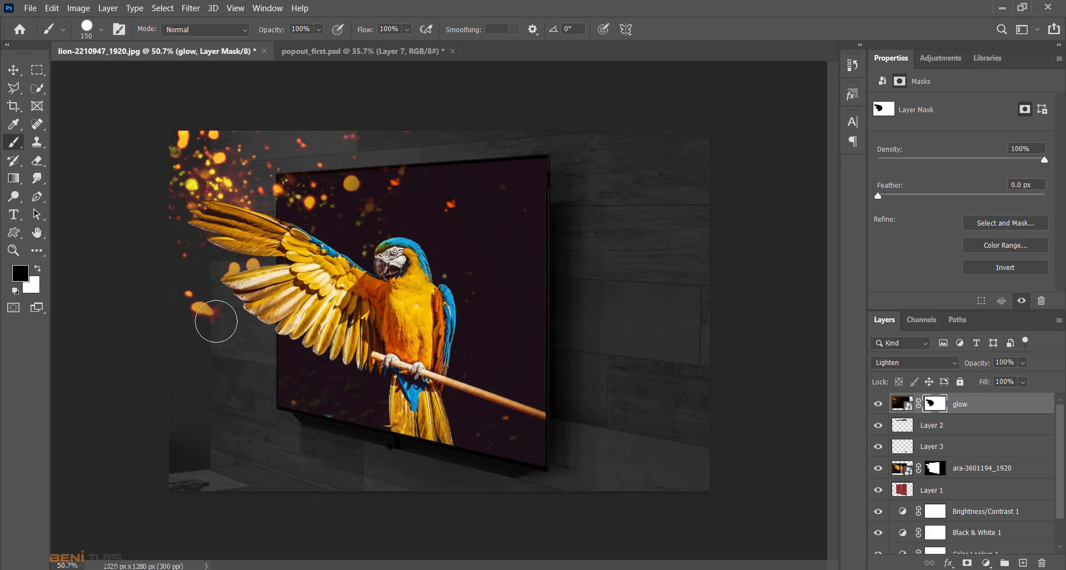
drag(216, 321, 203, 321)
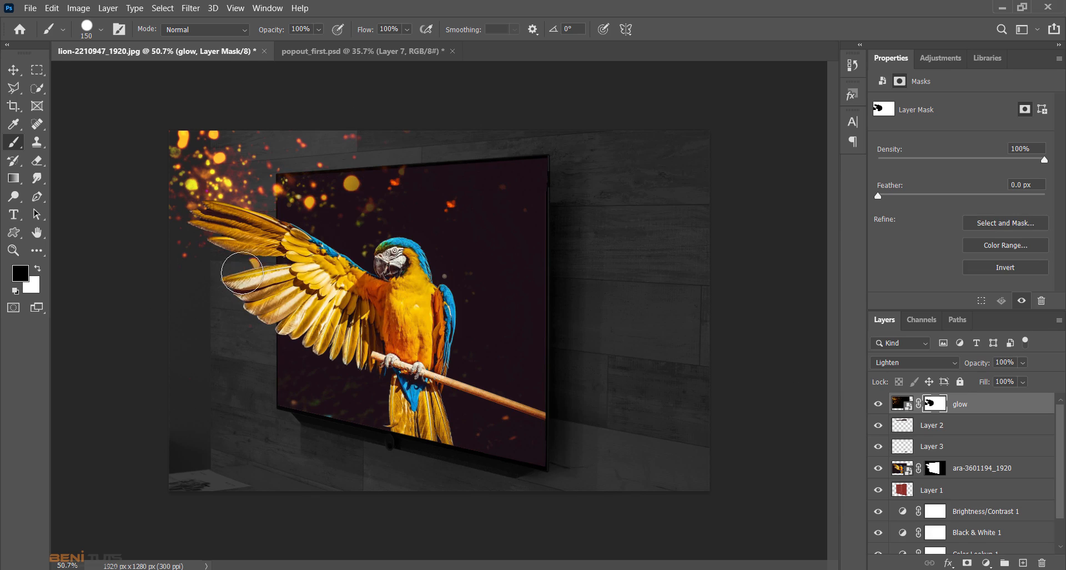
right_click(185, 353)
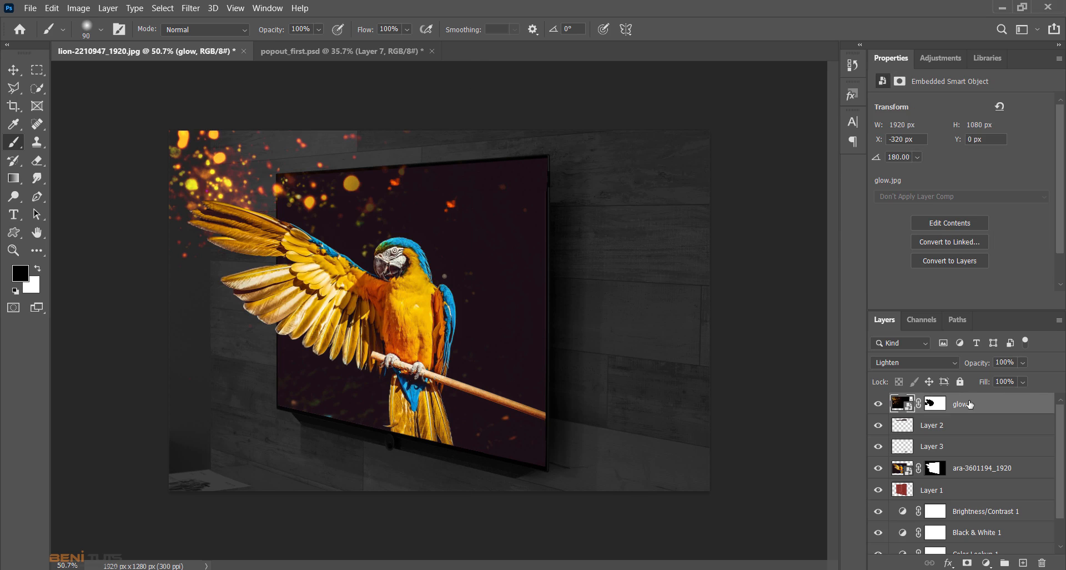
Duplicate the glow layer, rotate the copy about 9.76° and shift it over the wing and the TV
mouse_move(969, 403)
mouse_down()
mouse_move(987, 429)
mouse_move(1023, 564)
mouse_up()
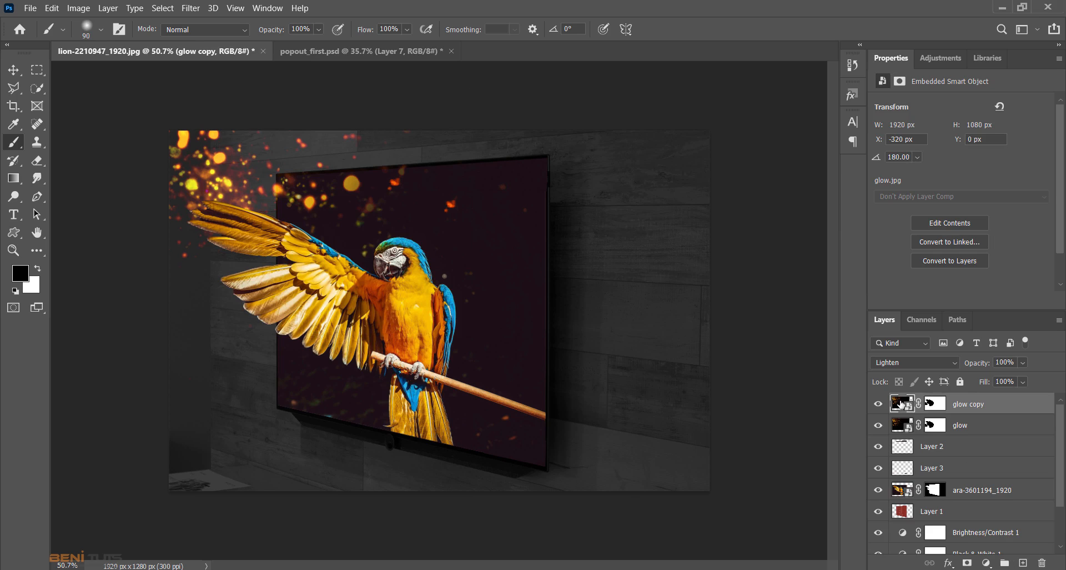
key(ctrl+t)
drag(639, 444, 608, 491)
drag(588, 404, 614, 432)
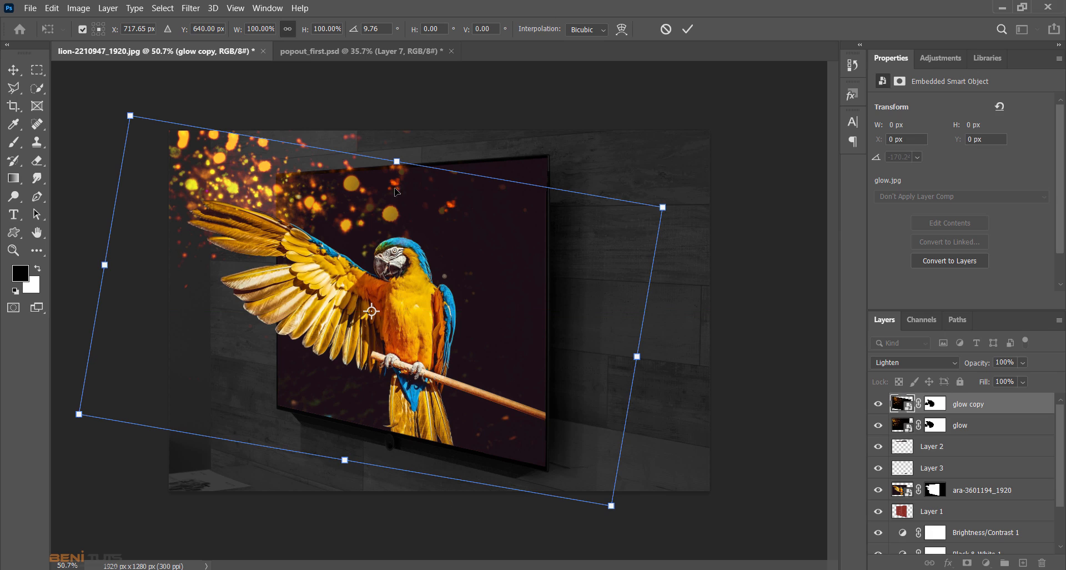
Scale the rotated glow copy to about 108.39% and reposition it to about X 770.67 px, Y 685.39 px
drag(396, 161, 401, 136)
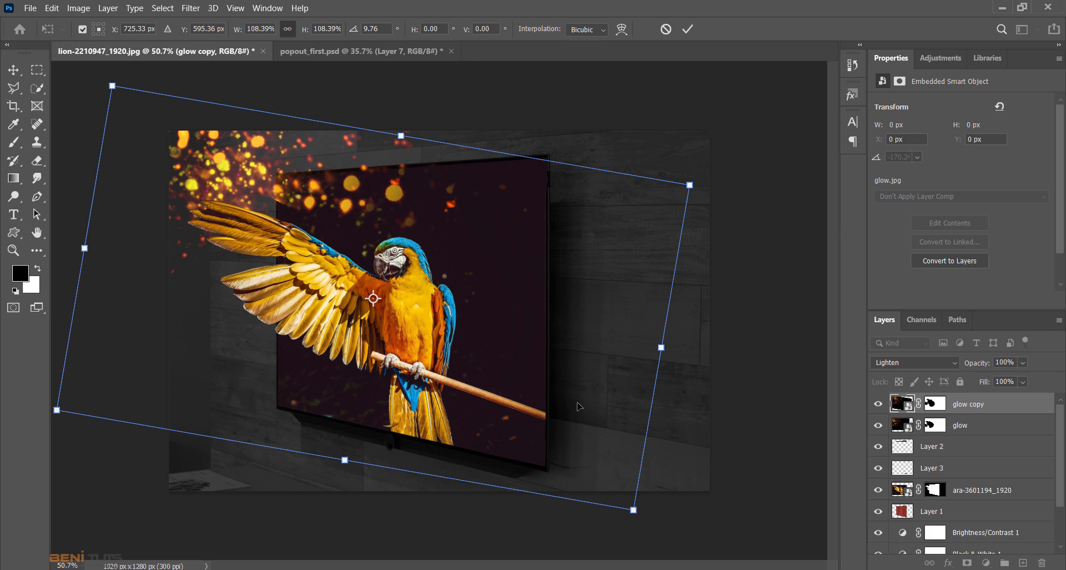
drag(596, 416, 607, 436)
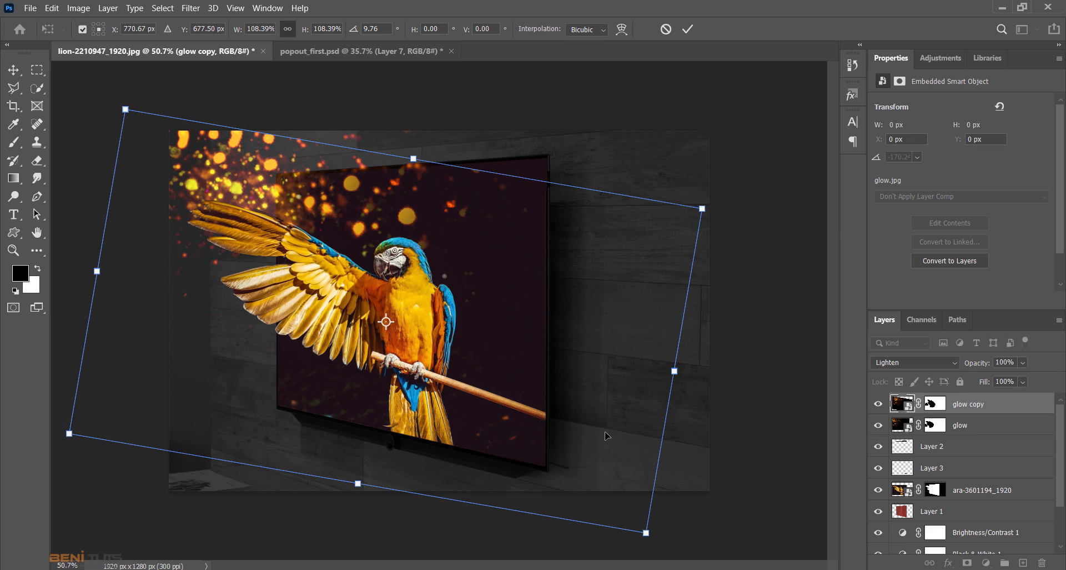
key(Down)
key(Down)
key(Down)
key(Down)
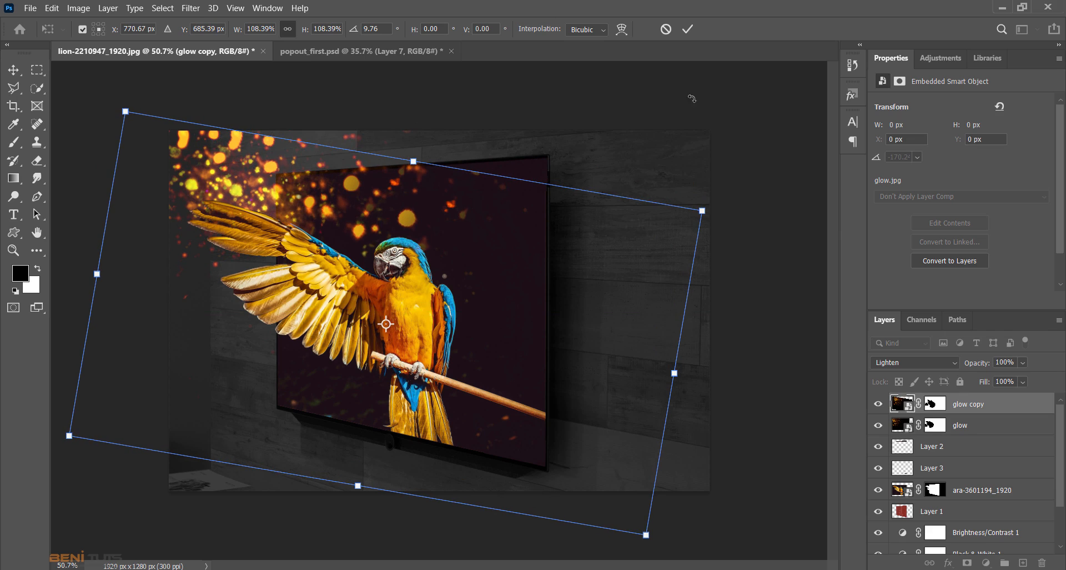
click(687, 29)
Paint black on the glow copy's mask with a soft 90 px brush to hide light spots above the parrot's head and wing
key(b)
click(936, 404)
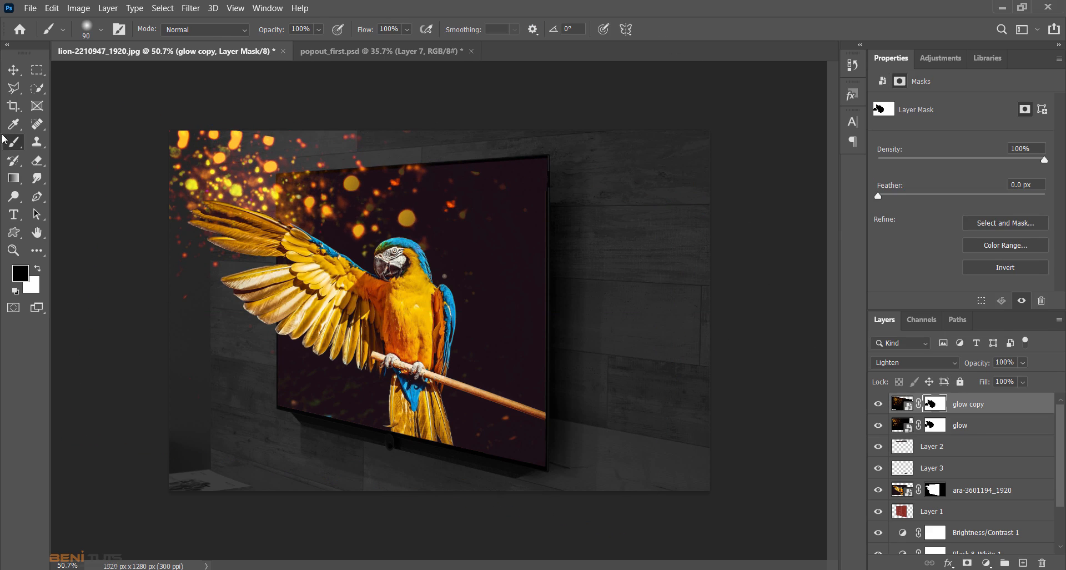
right_click(358, 220)
click(143, 293)
drag(272, 130, 270, 133)
mouse_move(433, 221)
mouse_down()
mouse_move(393, 222)
mouse_move(362, 248)
mouse_up()
mouse_move(355, 212)
mouse_down()
mouse_move(353, 239)
mouse_move(328, 211)
mouse_up()
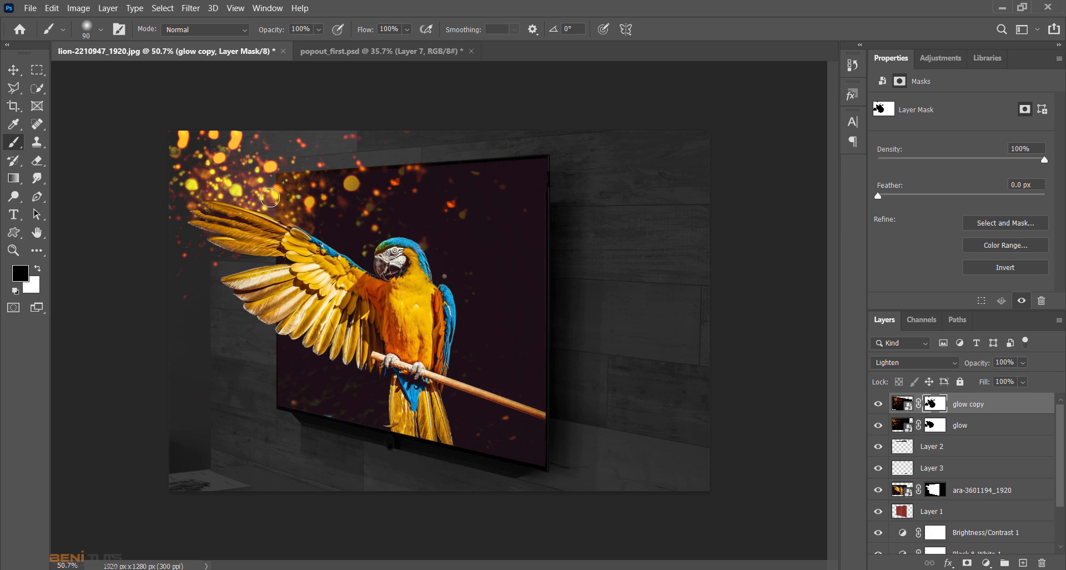
drag(277, 184, 273, 195)
Paint out the large orange light spot at the photo's upper edge on the glow copy's mask
click(13, 69)
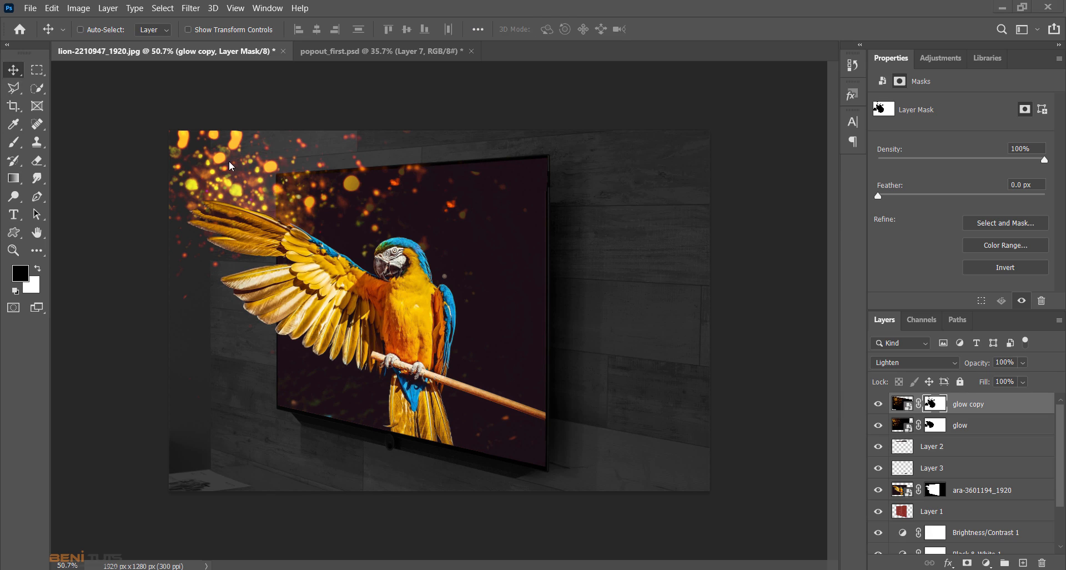
key(b)
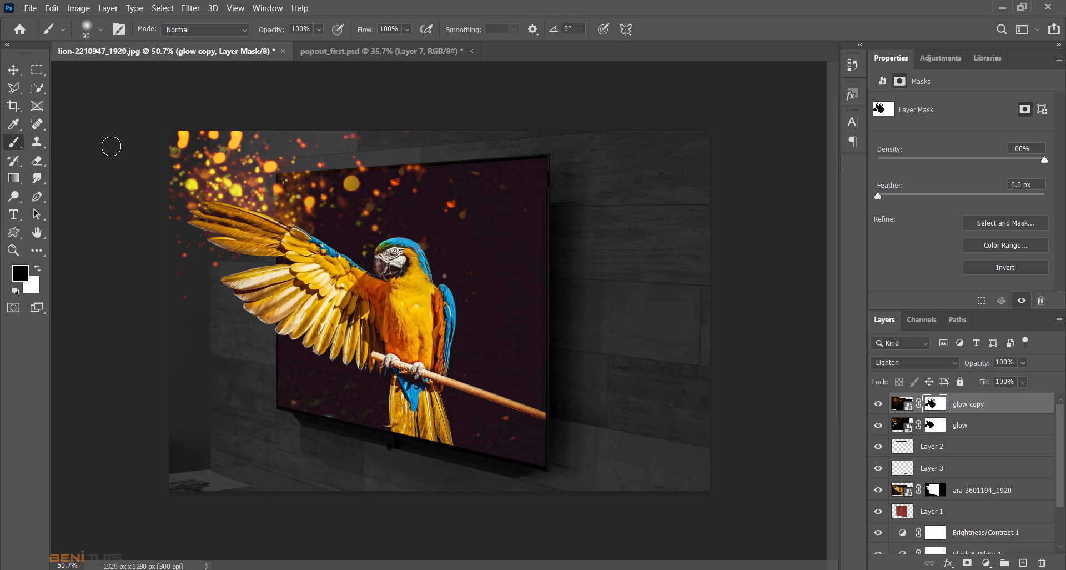
drag(238, 130, 238, 143)
click(14, 70)
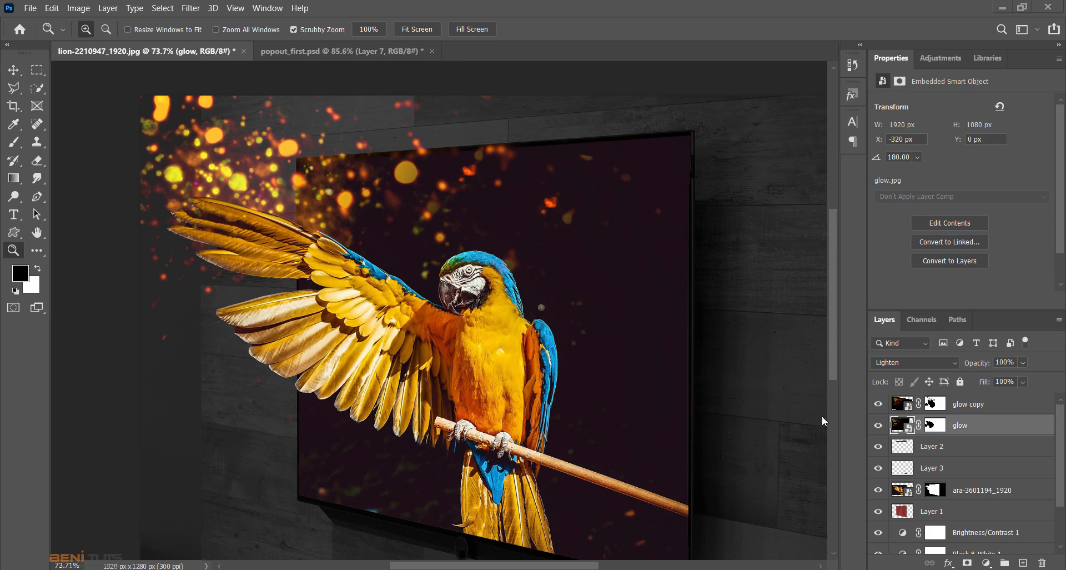
Duplicate the original glow layer again and rotate the new copy to about -167.4°
drag(981, 425, 1023, 564)
key(ctrl+t)
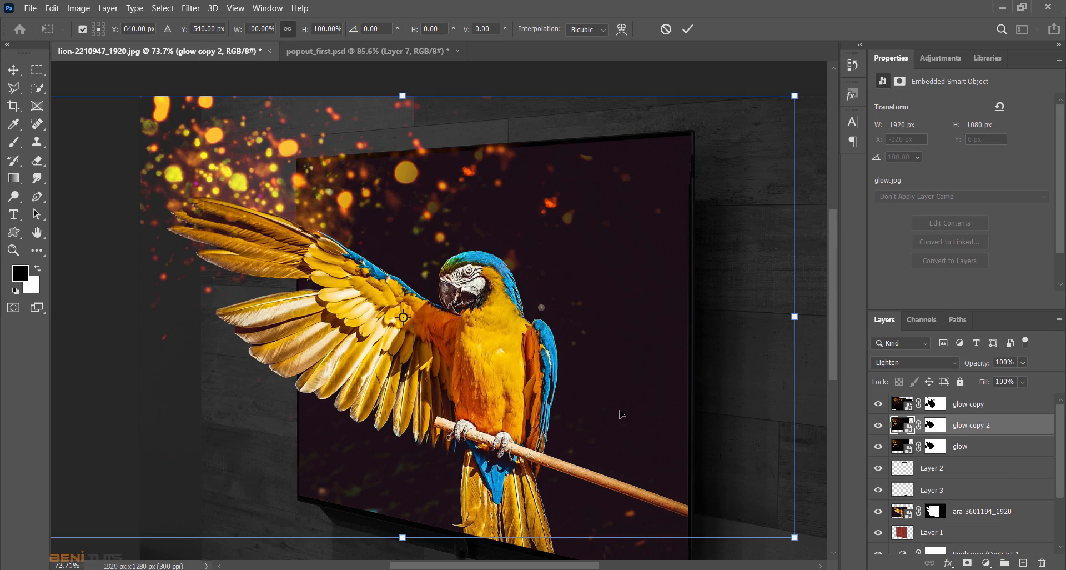
drag(806, 544, 745, 486)
click(687, 30)
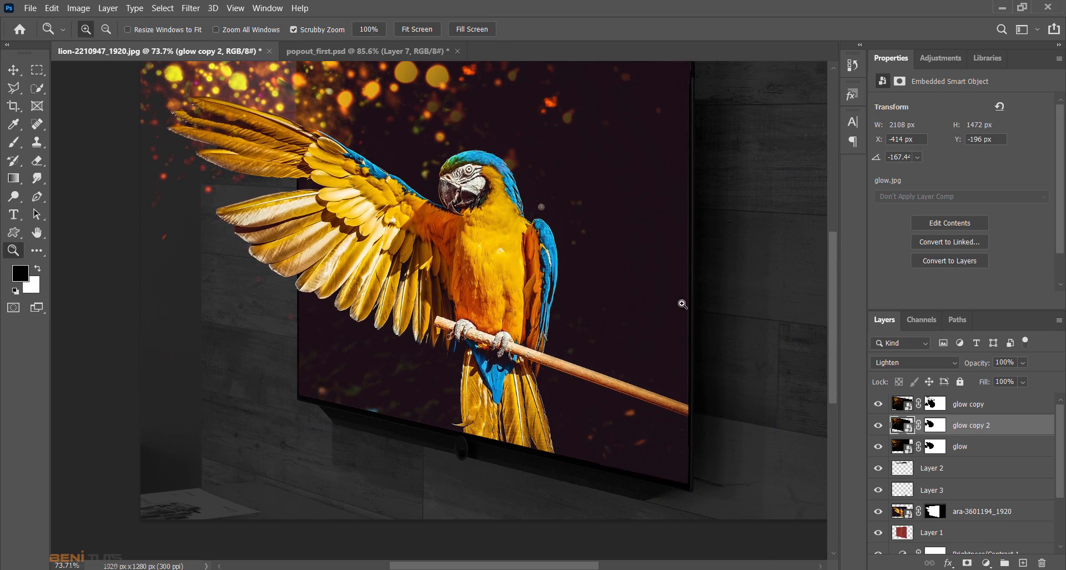
Rotate glow copy 2 by a further 1.31°
scroll(681, 302, up, 4)
key(ctrl+minus)
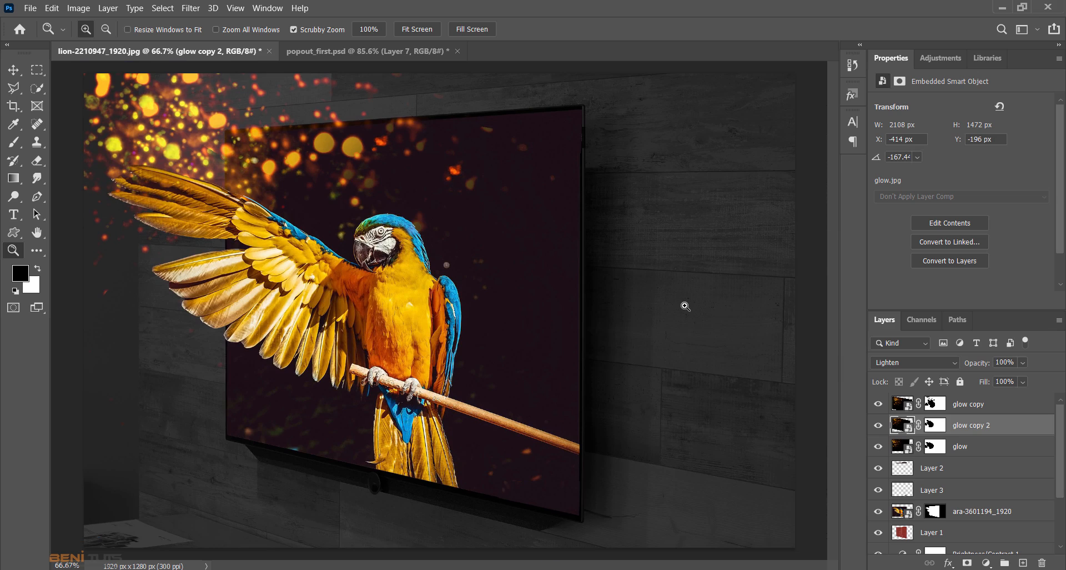
key(ctrl+minus)
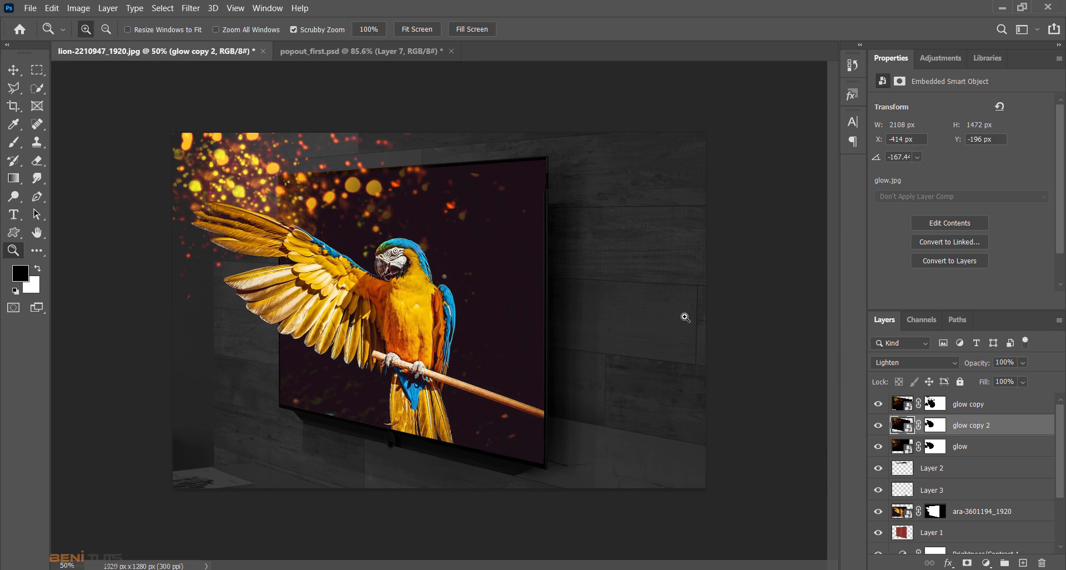
key(ctrl+t)
drag(656, 490, 656, 501)
mouse_move(600, 465)
mouse_down()
mouse_move(595, 474)
mouse_move(600, 463)
mouse_up()
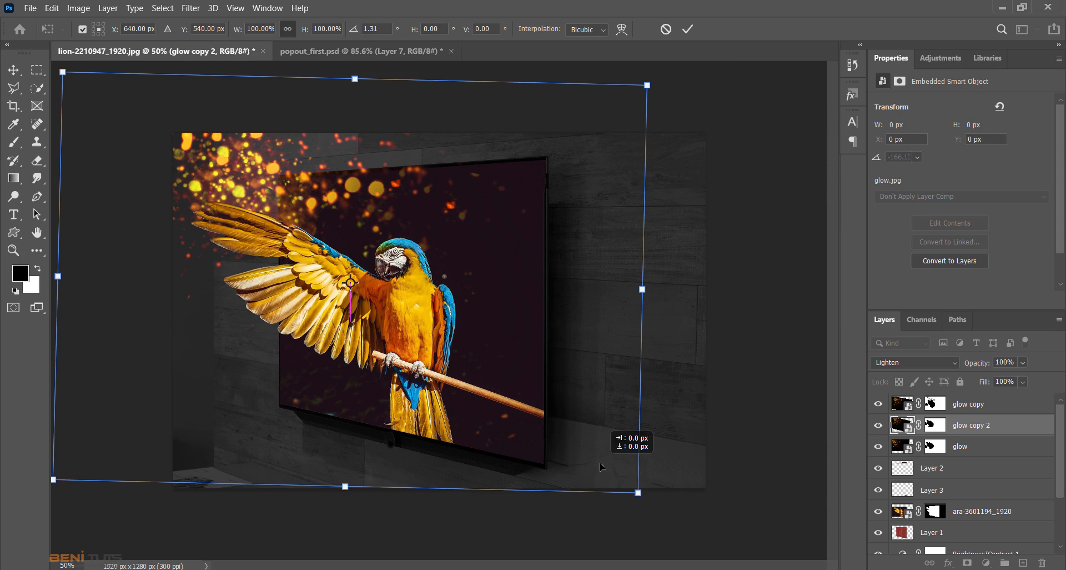
click(688, 28)
key(z)
Add a Levels adjustment clipped to glow copy 2 and set its black input level to 51
click(986, 563)
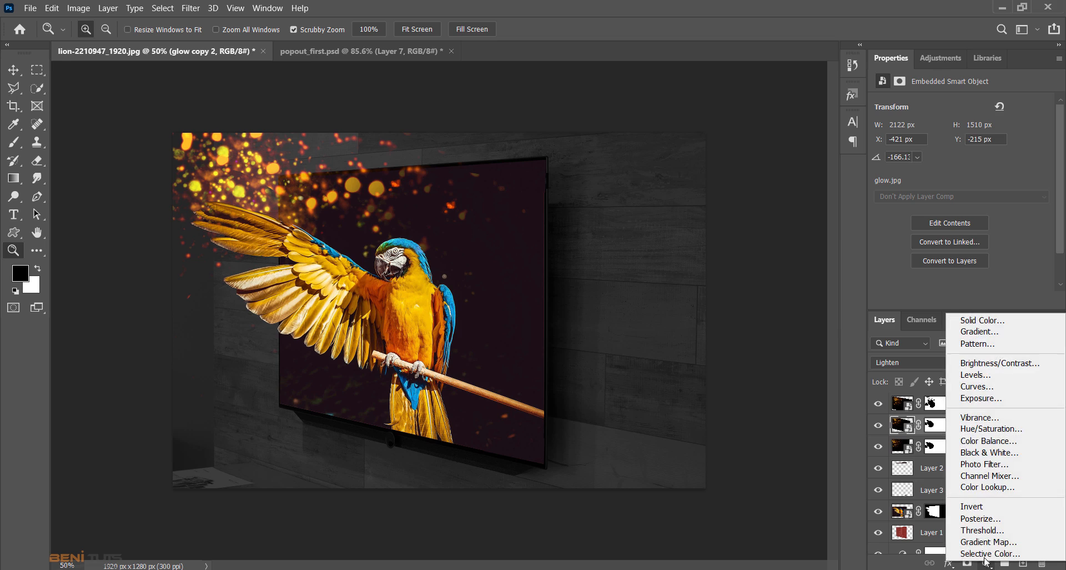
click(974, 375)
click(956, 300)
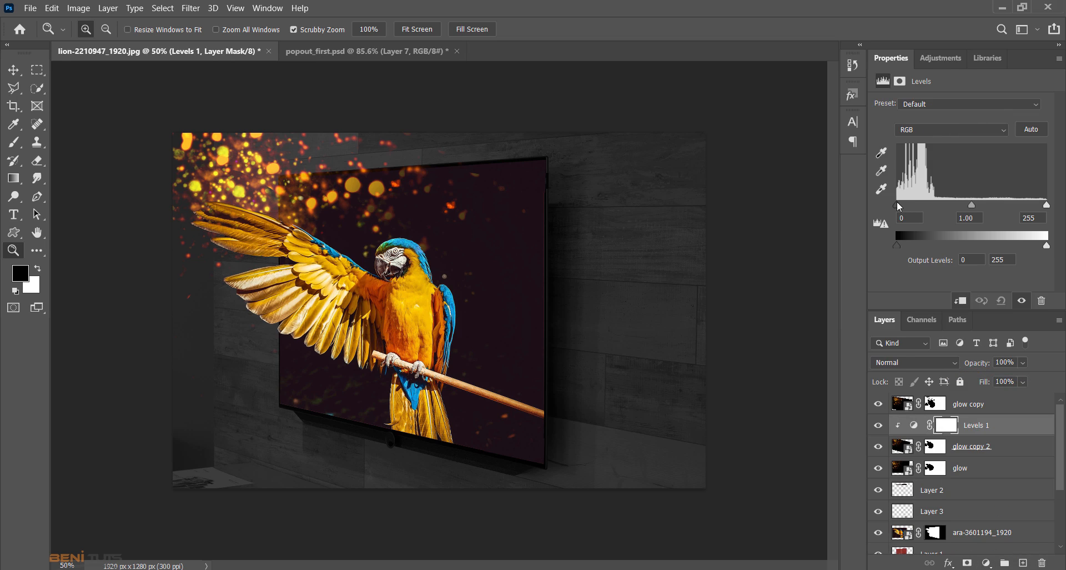
mouse_move(898, 203)
mouse_down()
mouse_move(938, 207)
mouse_move(903, 213)
mouse_up()
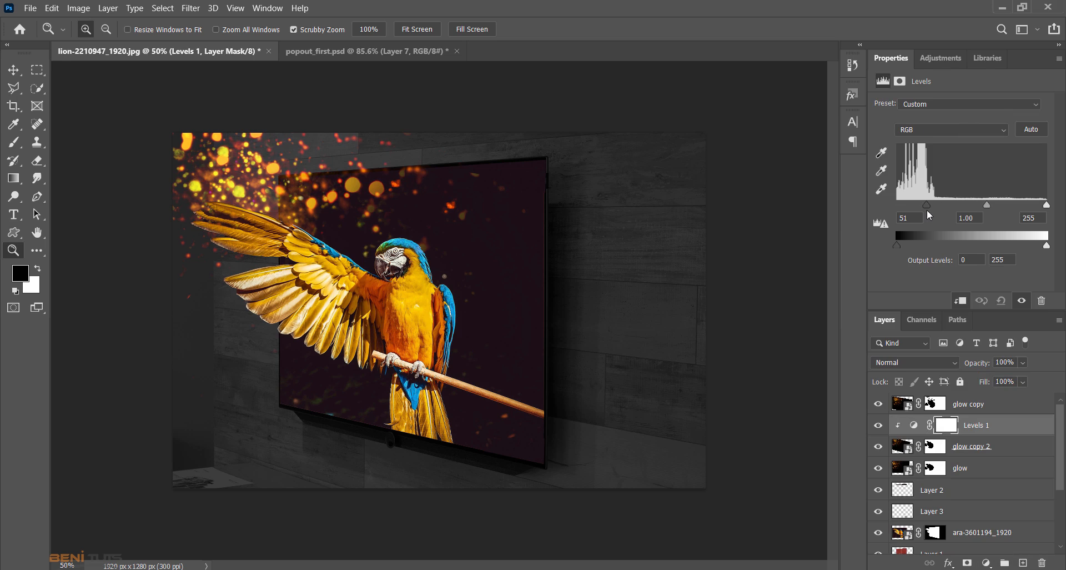
Select glow copy 2's mask and set up a Soft Round Pressure Opacity and Flow brush at 50 px with 13% flow
click(936, 446)
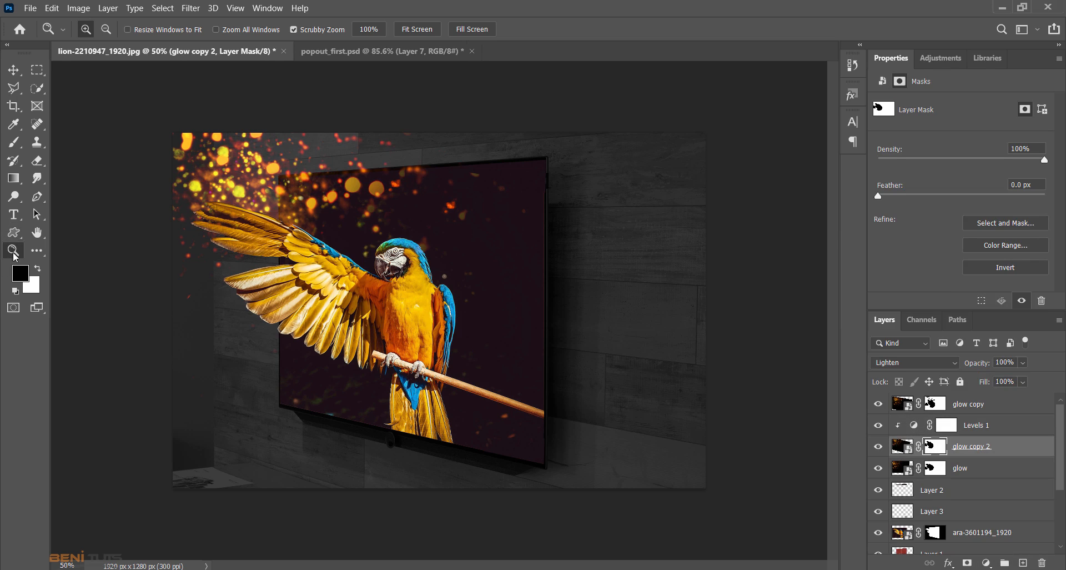
drag(238, 187, 322, 189)
click(13, 142)
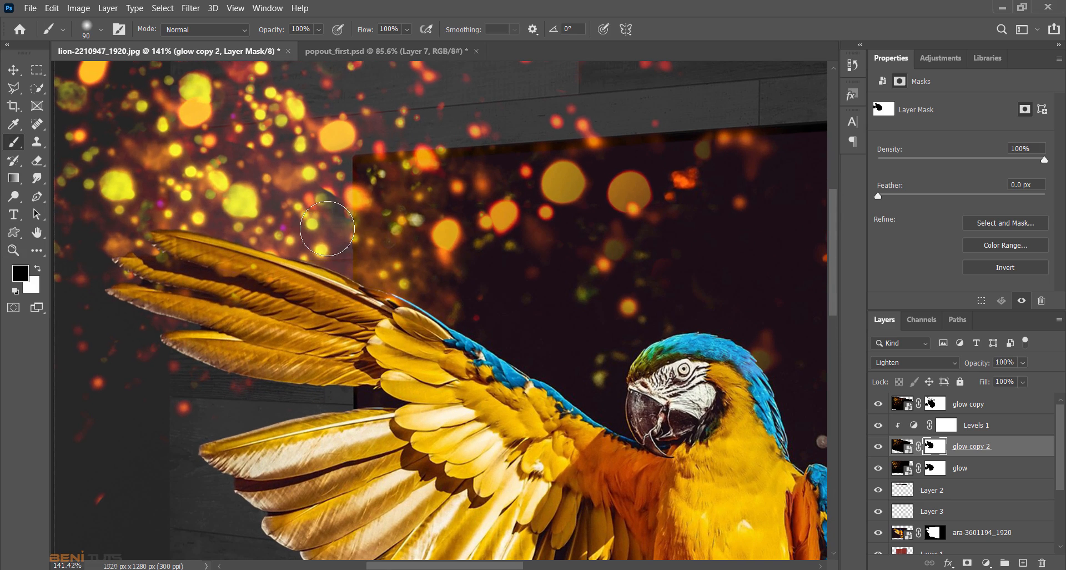
drag(407, 29, 368, 47)
key(bracketleft)
key(bracketleft)
key(bracketleft)
key(bracketleft)
right_click(328, 203)
click(430, 486)
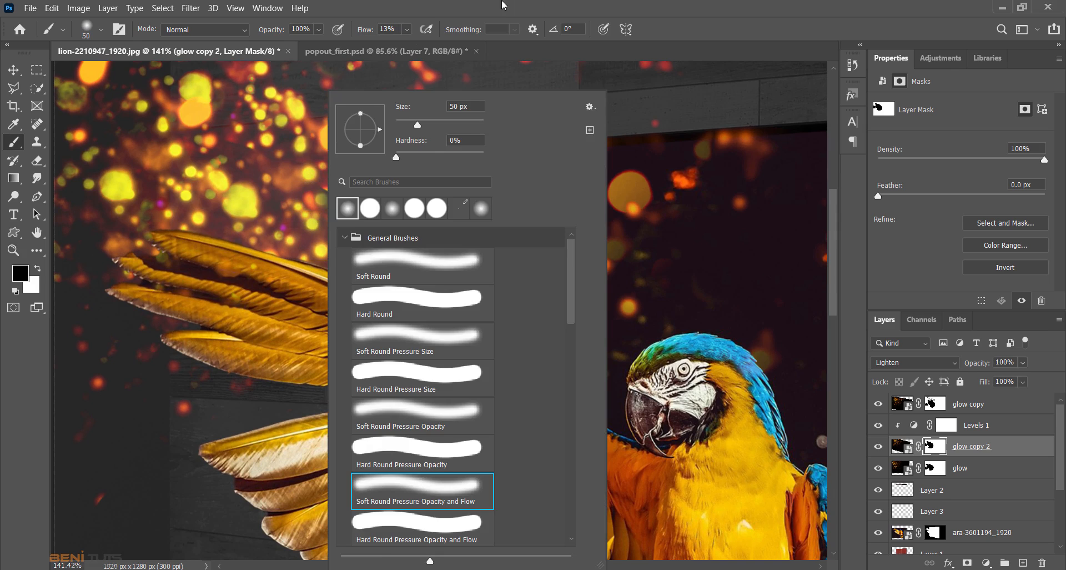
click(502, 3)
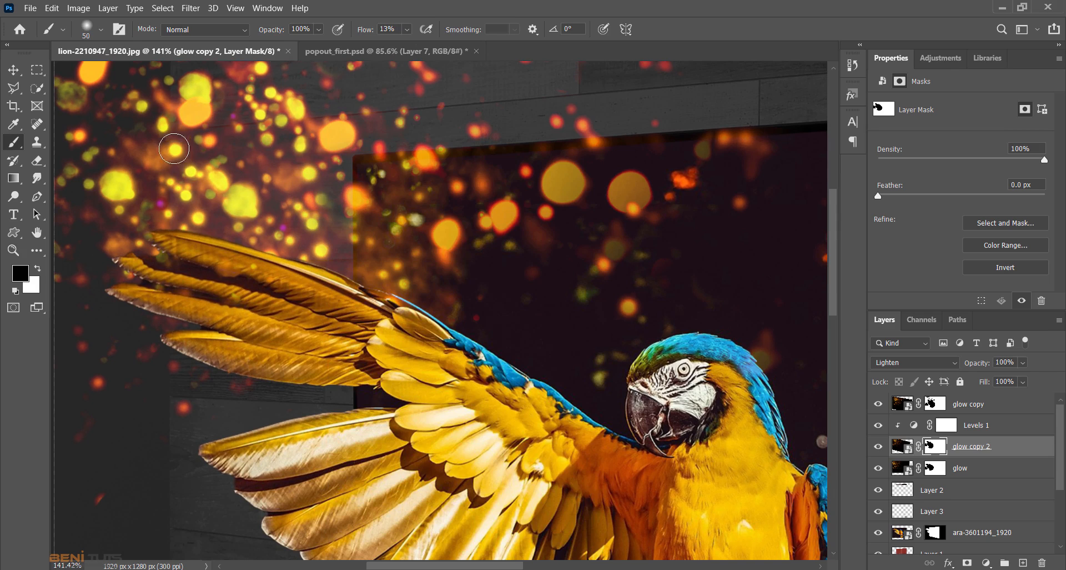
Duplicate the red screen layer, Layer 1, and place the copy above all glow layers
key(z)
drag(415, 364, 384, 353)
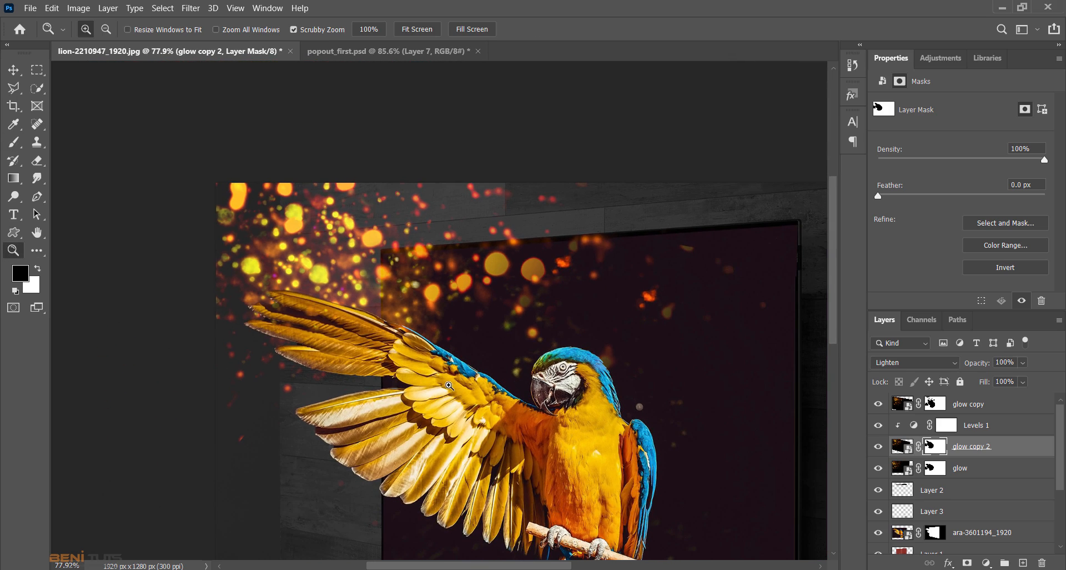
mouse_move(261, 267)
mouse_down()
mouse_move(317, 267)
mouse_move(259, 269)
mouse_up()
click(962, 401)
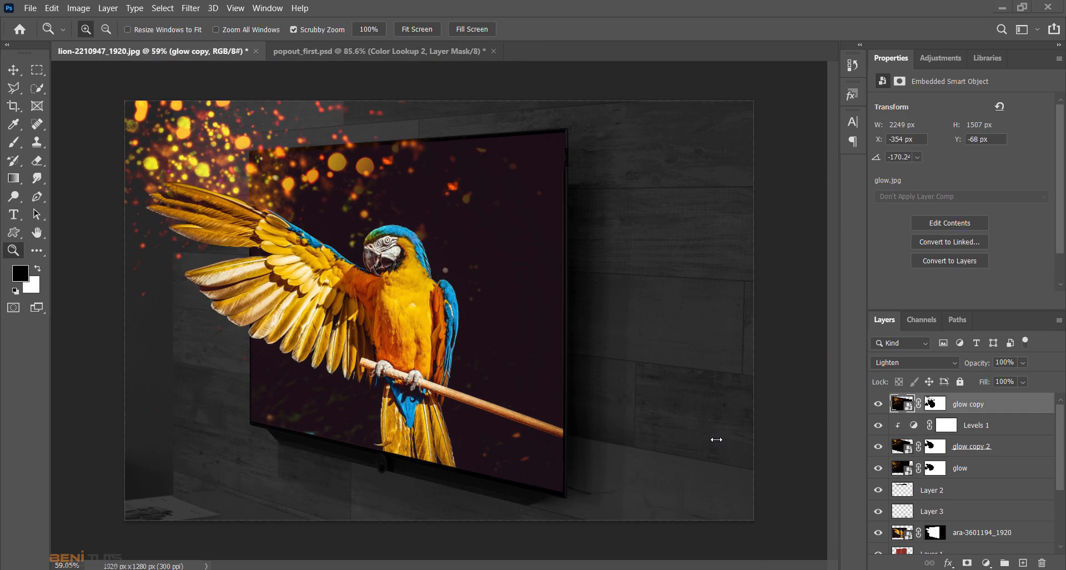
scroll(1004, 486, down, 1)
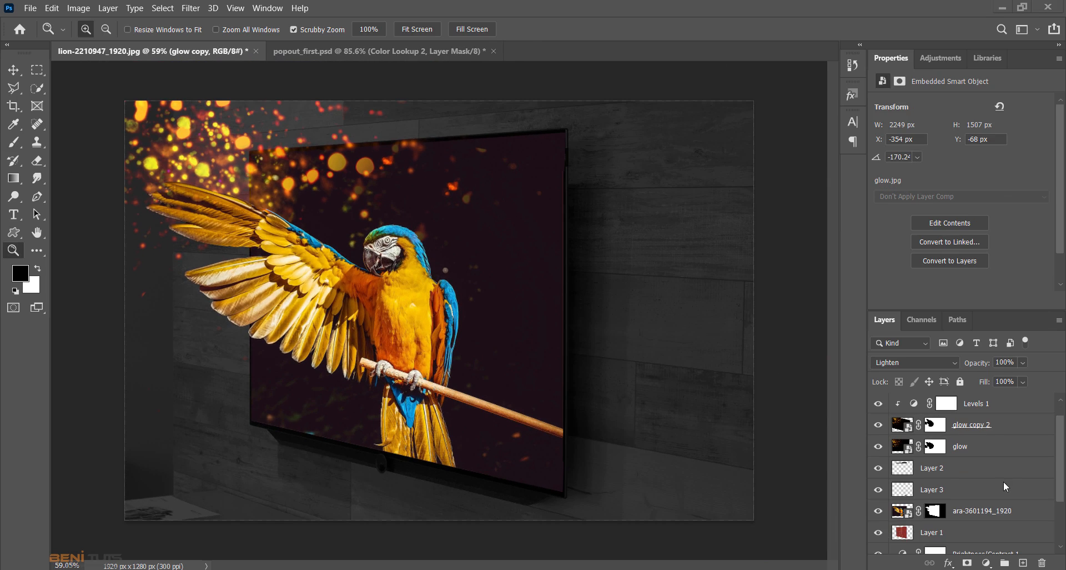
click(948, 532)
key(ctrl+j)
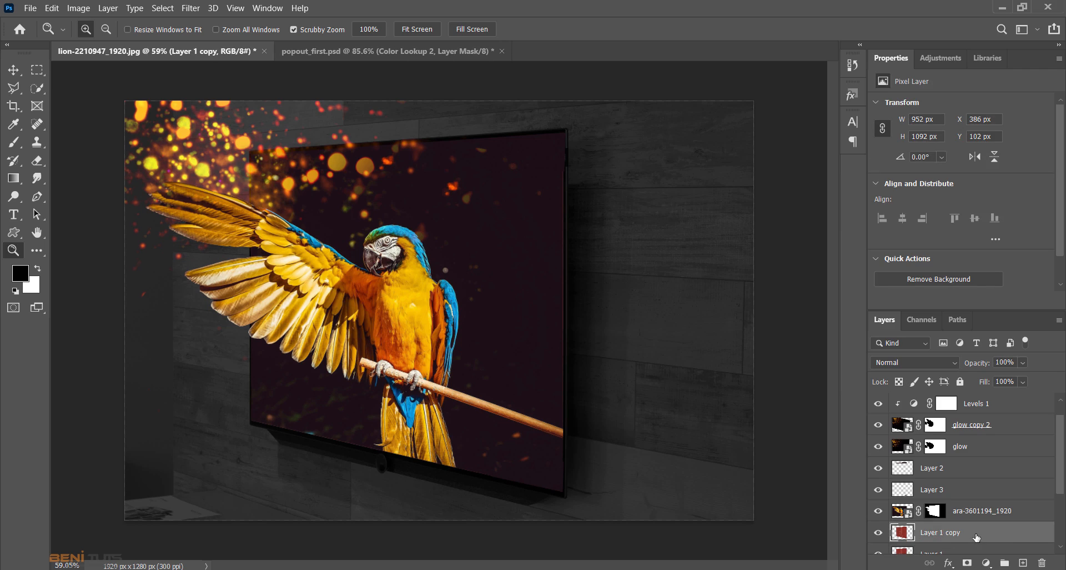
drag(977, 537, 974, 406)
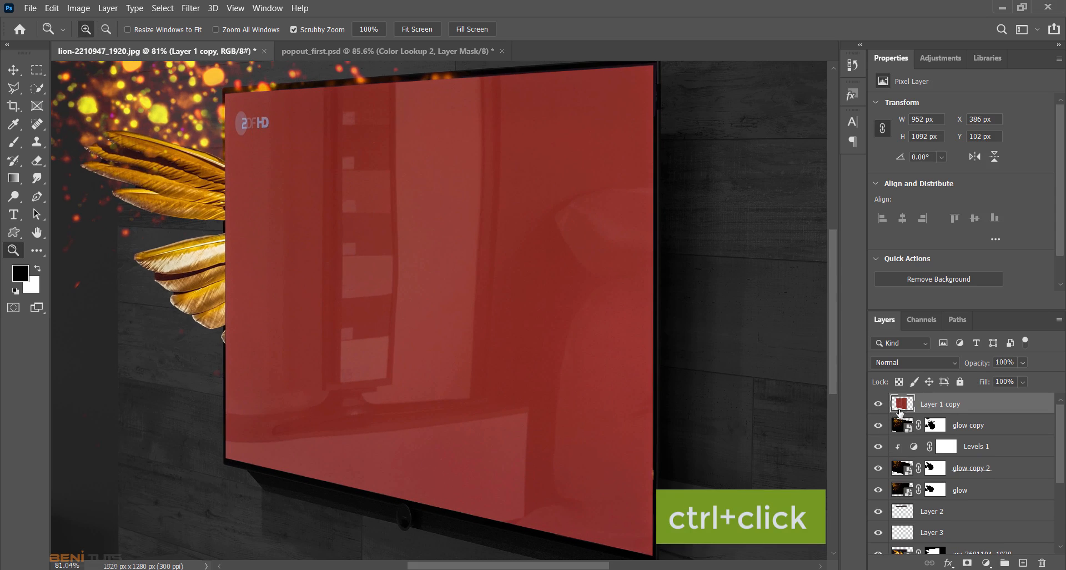
Load the TV screen shape of Layer 1 copy as a selection and fill it with white at 100% opacity
ctrl+click(901, 408)
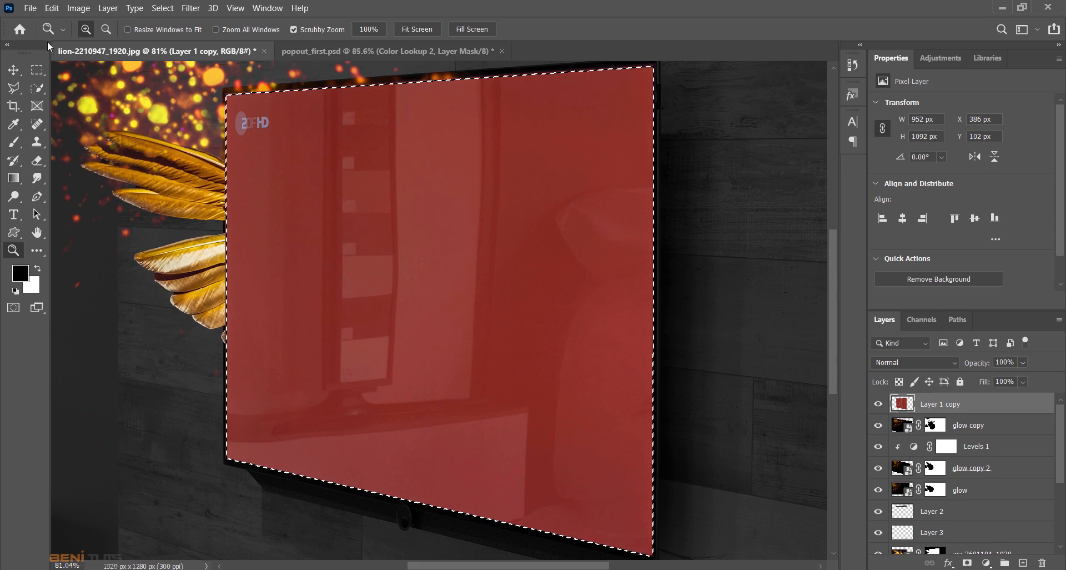
click(52, 8)
click(61, 211)
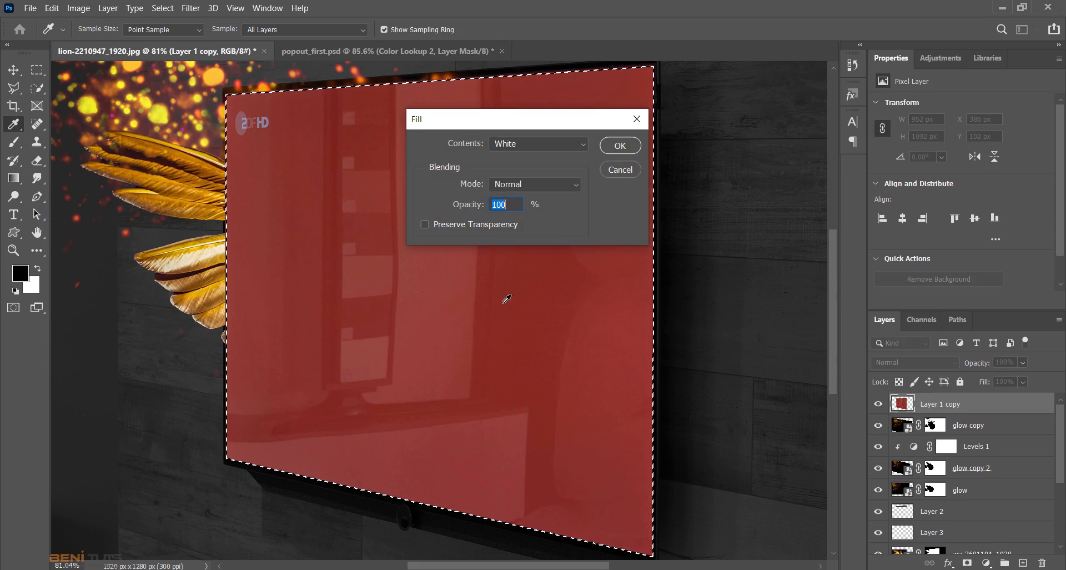
click(620, 146)
key(z)
Blend the white screen layer in Hard Light mode at 11% opacity and deselect the screen area
click(890, 362)
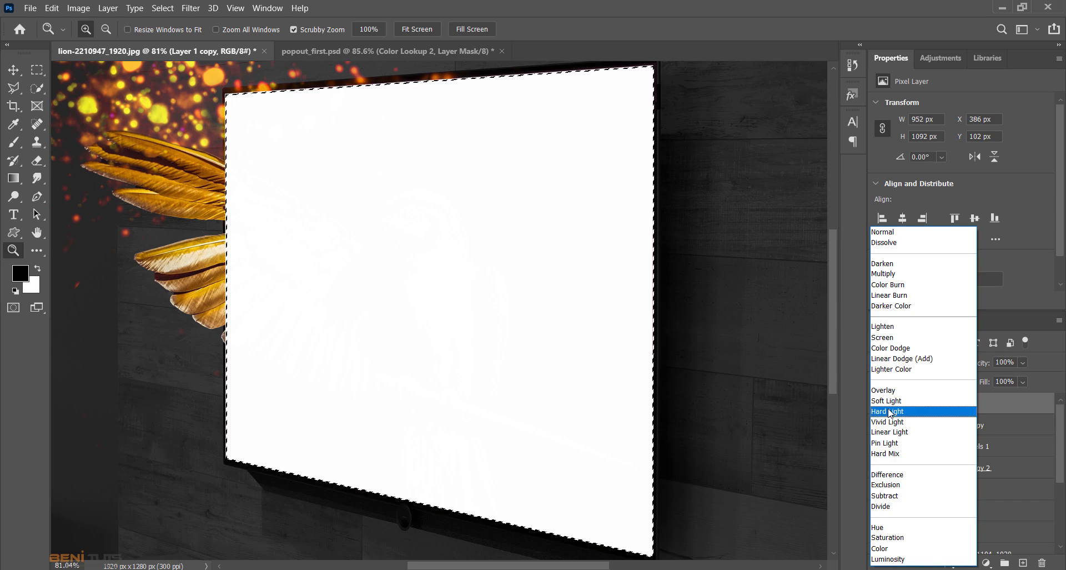
click(890, 412)
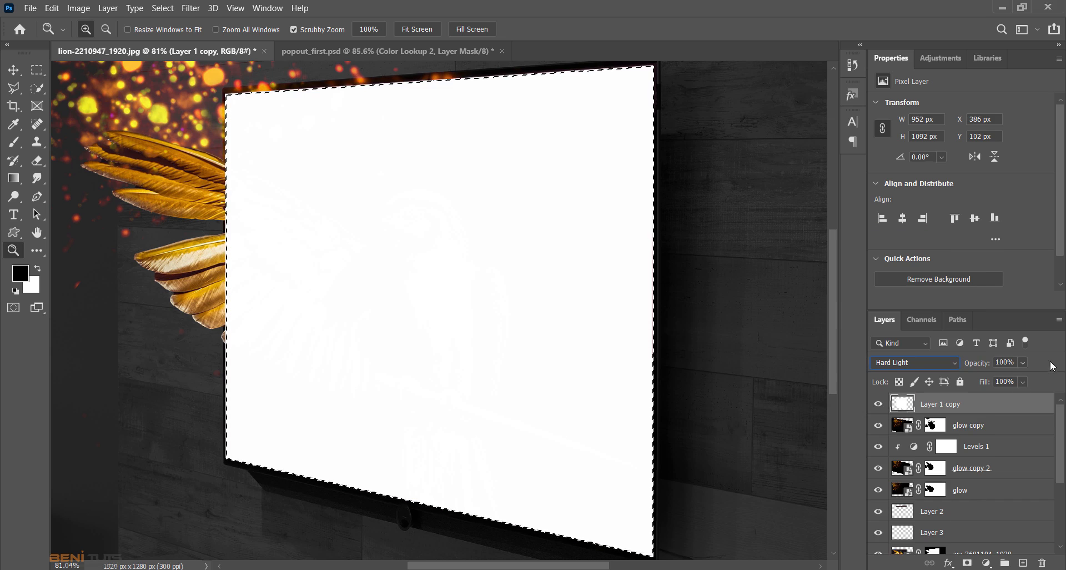
click(1022, 362)
drag(1020, 380, 981, 379)
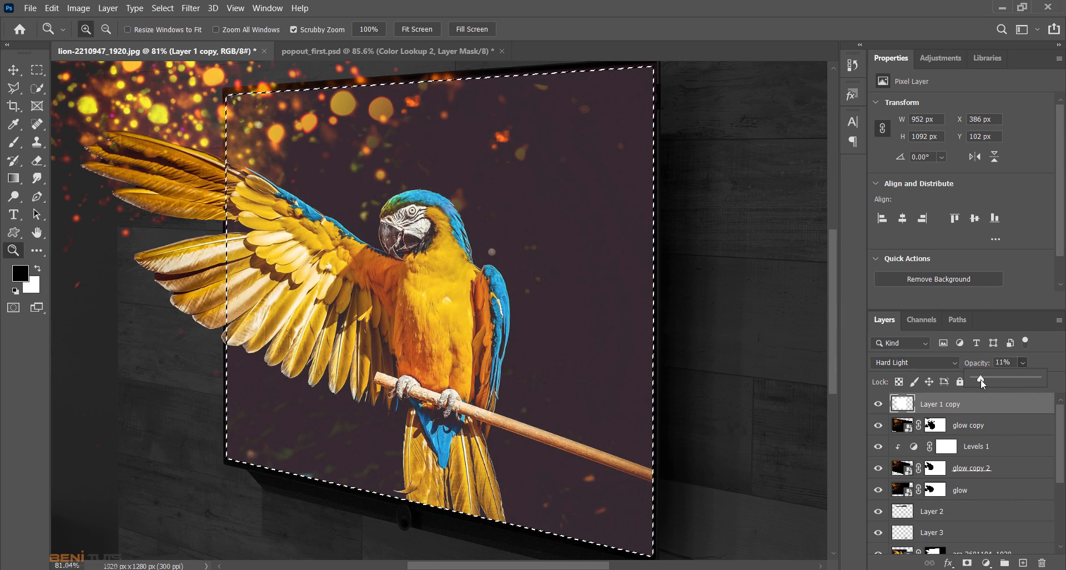
key(ctrl+d)
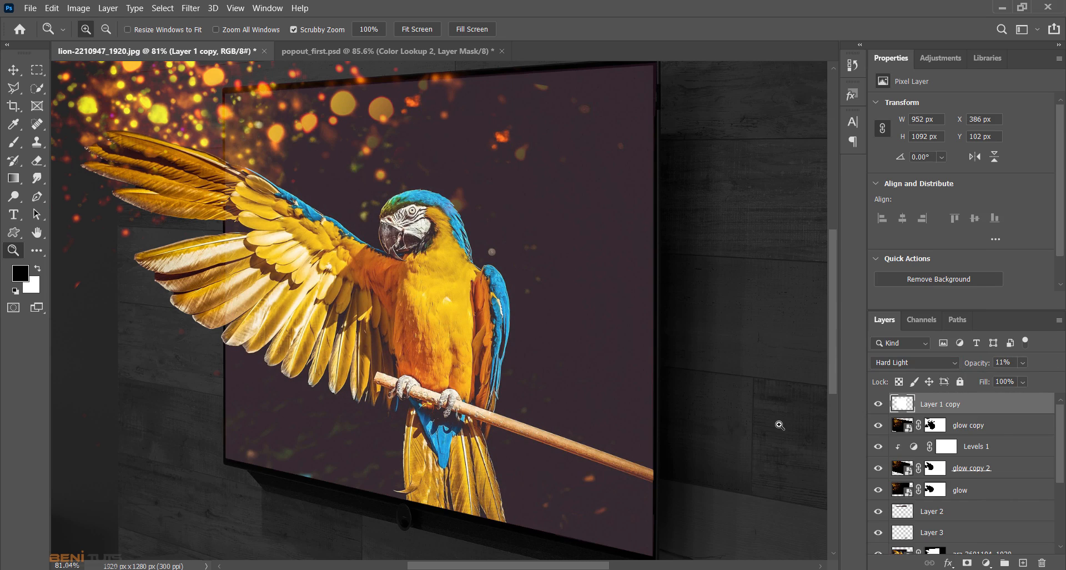
Soften the white screen overlay on Layer 1 copy with a Gaussian Blur
key(ctrl+minus)
key(ctrl+minus)
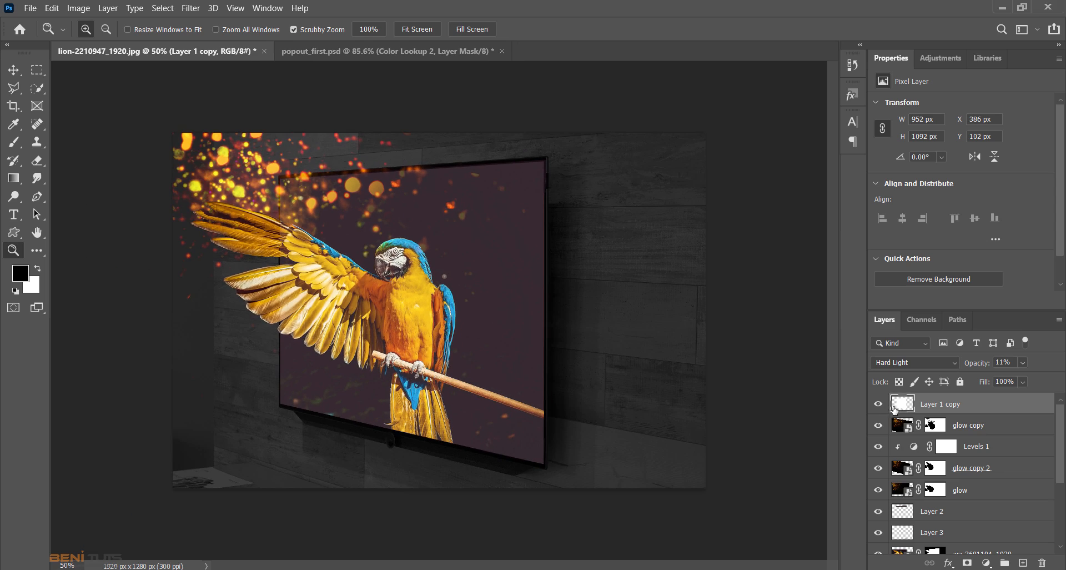
click(189, 12)
mouse_move(222, 169)
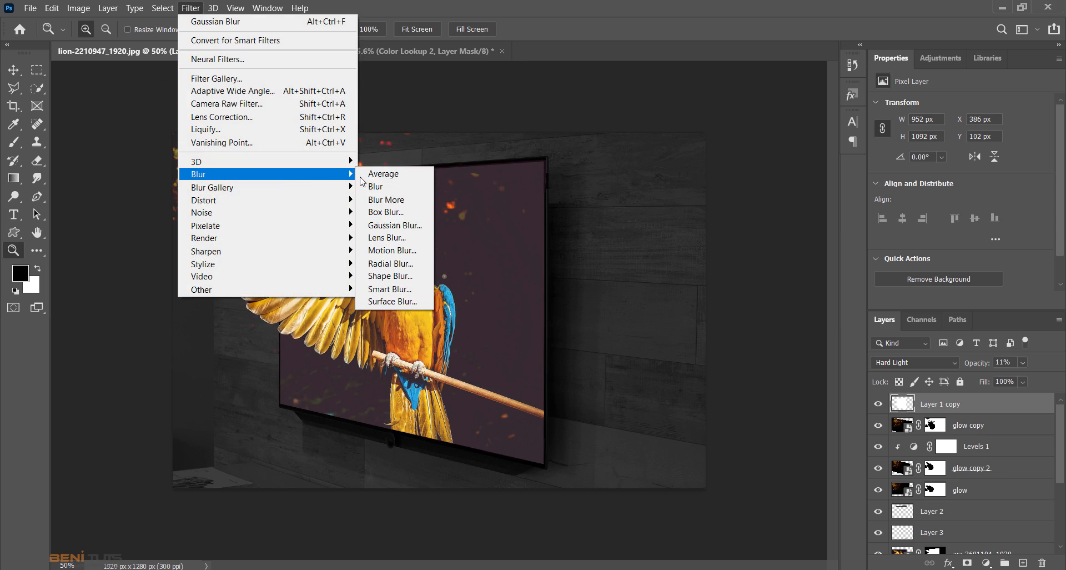
click(388, 225)
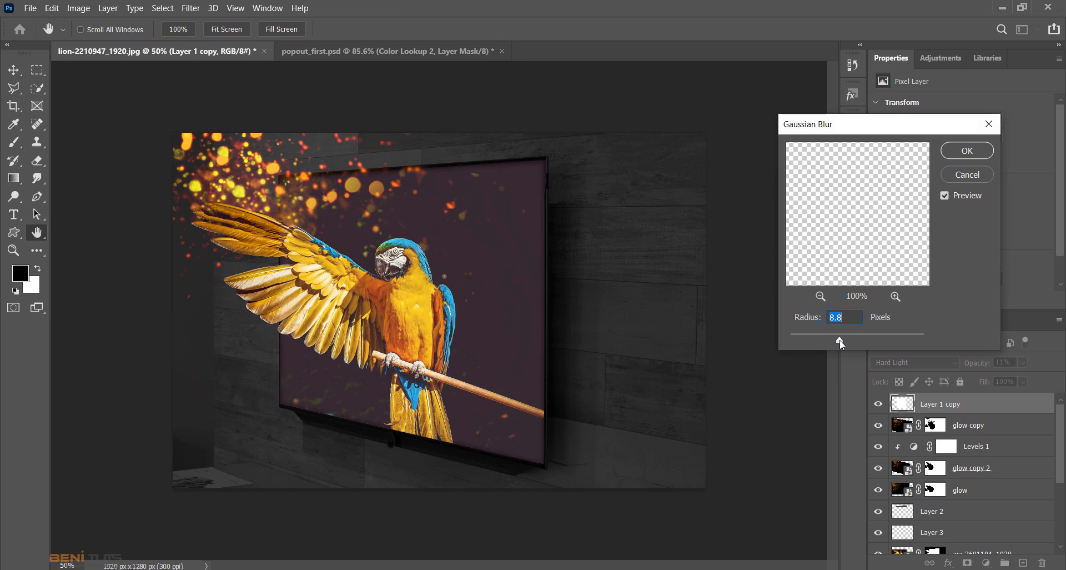
drag(840, 342, 856, 343)
click(958, 155)
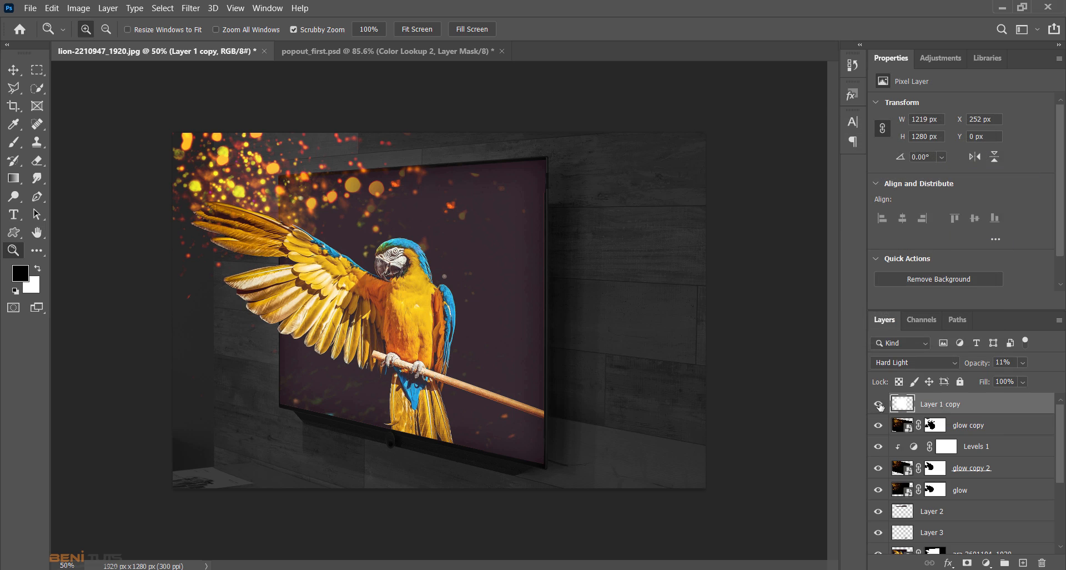
Add a Color Lookup adjustment above all layers using the filmstock_50.3dl LUT at 79% opacity
drag(801, 404, 773, 449)
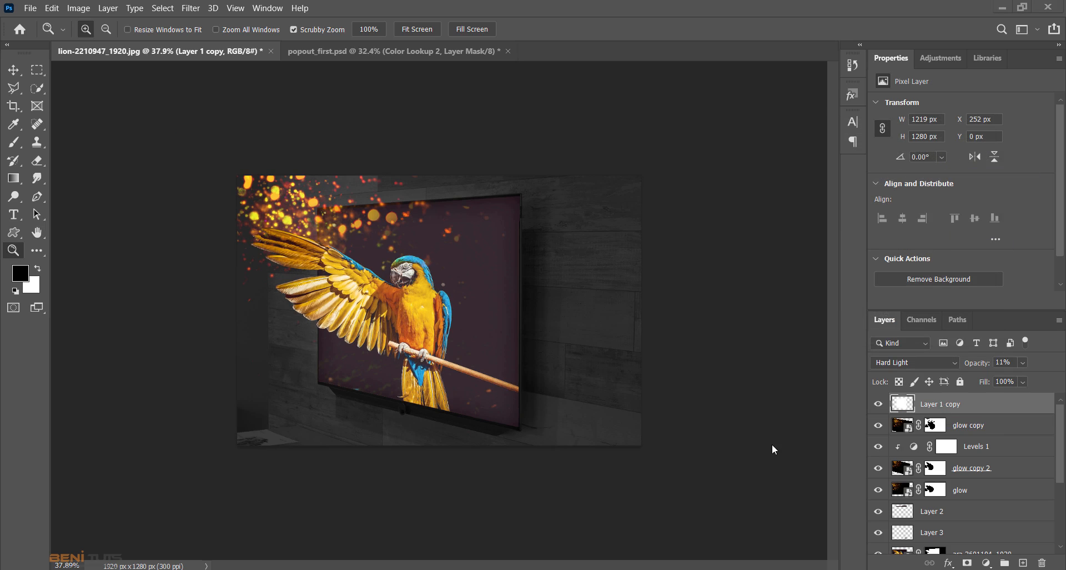
click(986, 562)
click(1004, 488)
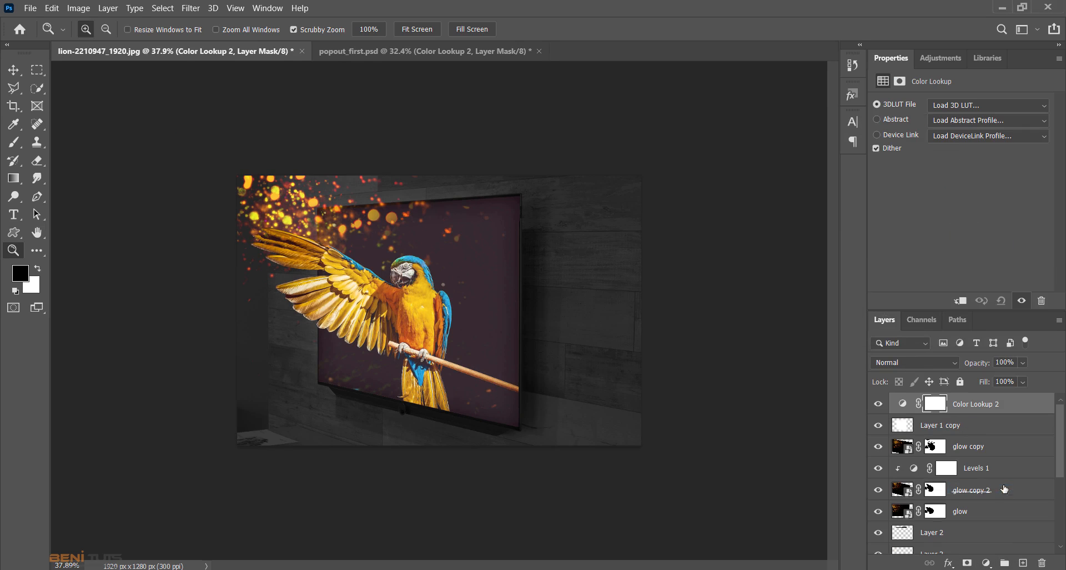
click(990, 107)
click(938, 272)
click(1023, 363)
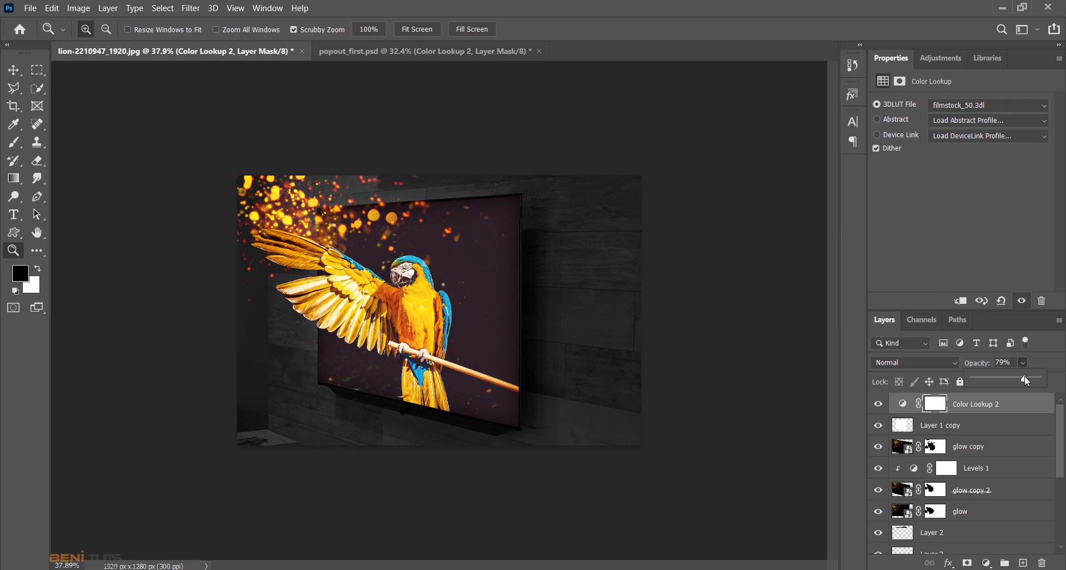
Add a Color Balance adjustment directly above Layer 2 and shift its midtones toward warmer tones
drag(371, 382, 414, 380)
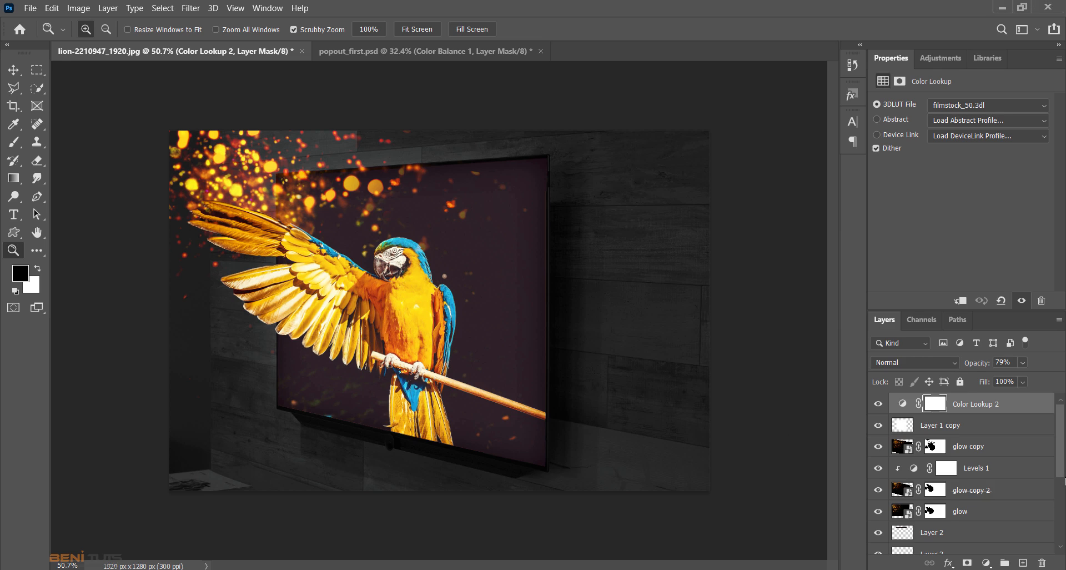
scroll(955, 472, down, 3)
click(955, 471)
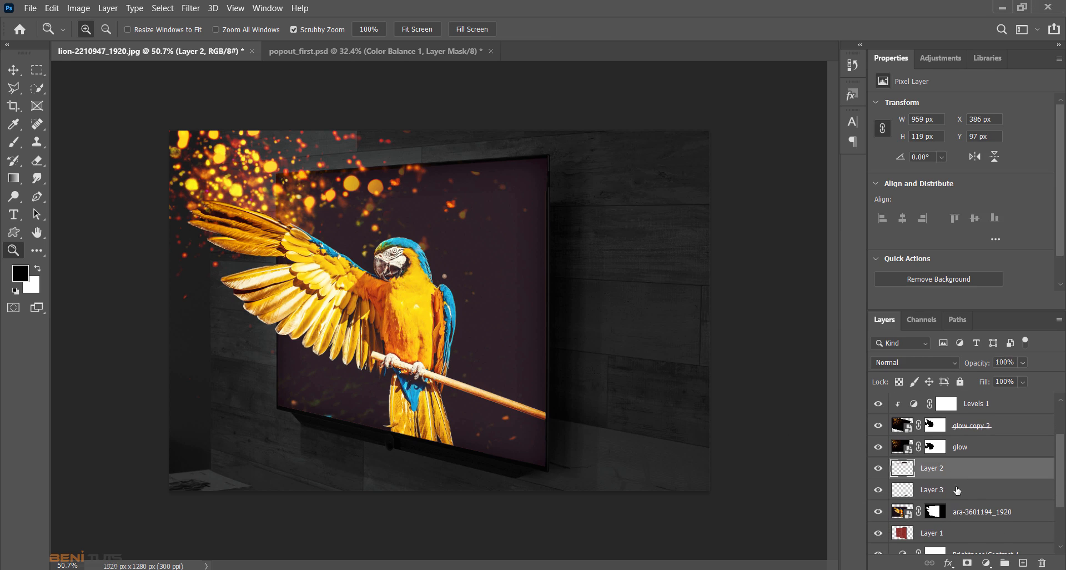
click(986, 563)
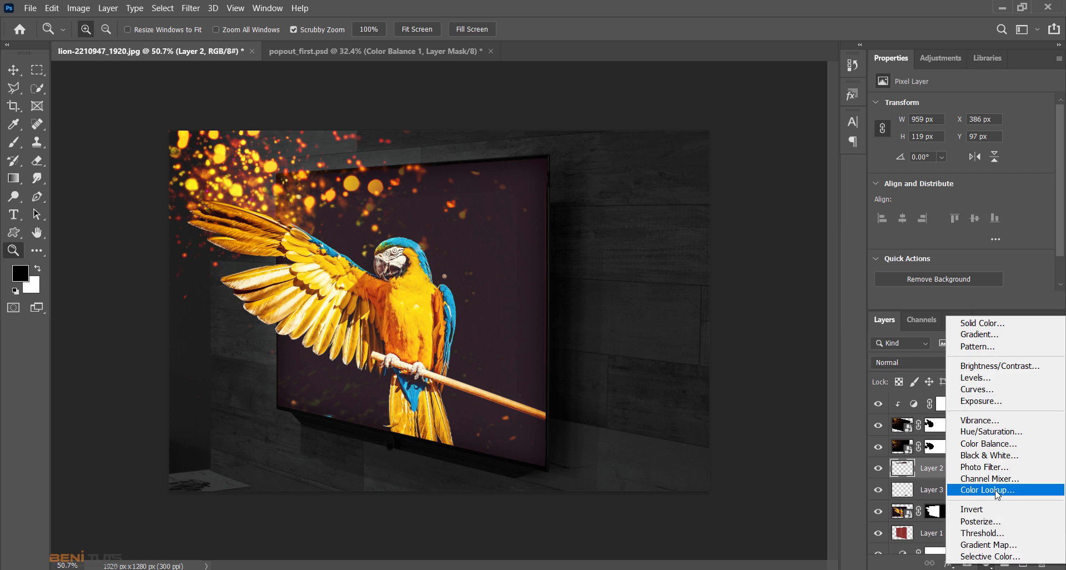
click(997, 444)
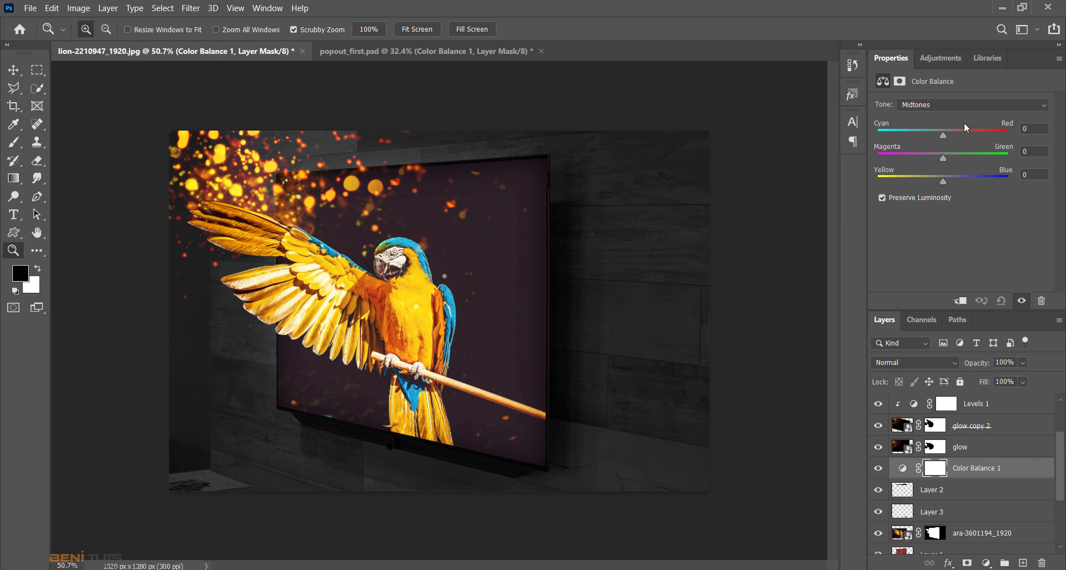
drag(942, 158, 933, 180)
Set the Color Balance highlights to -14 on Yellow-Blue and shift them slightly toward red
click(940, 105)
click(931, 133)
drag(943, 180, 937, 182)
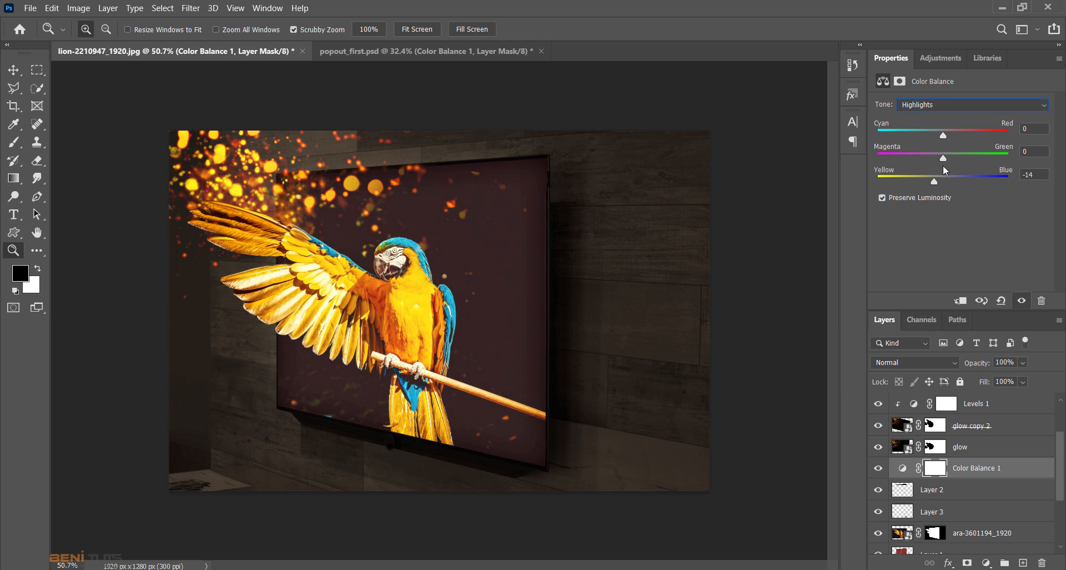
drag(943, 134, 951, 132)
Set the Color Balance shadows to -1 on Cyan-Red and -4 on Yellow-Blue
click(946, 105)
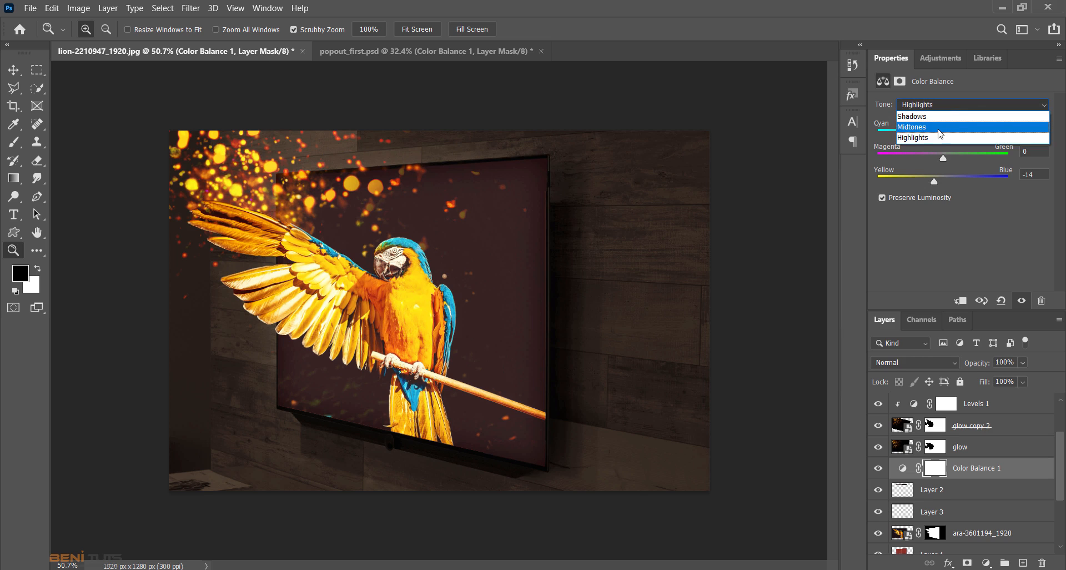
click(938, 118)
drag(944, 134, 941, 133)
click(940, 178)
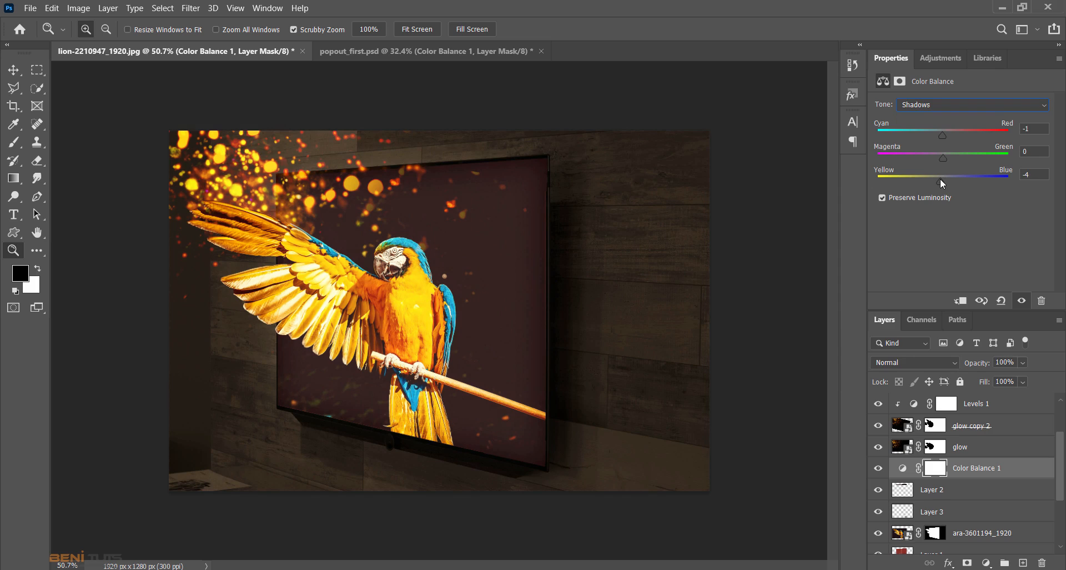
Shift the Color Balance shadows slightly toward blue and select the Color Lookup 2 layer
drag(941, 178, 945, 178)
scroll(1009, 484, up, 3)
click(988, 408)
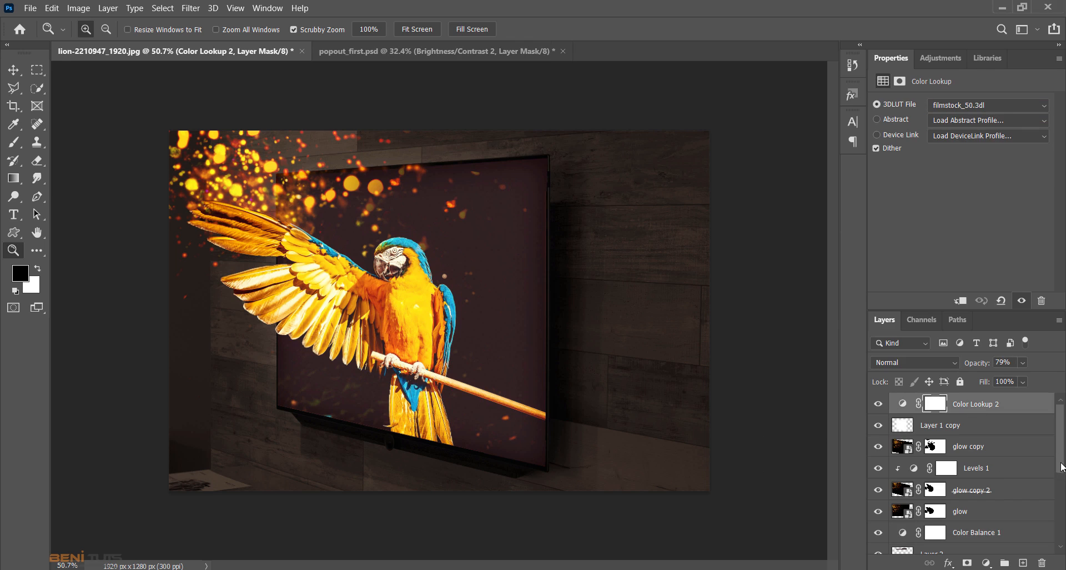
Select the parrot's outstretched wing on the ara-3601194_1920 layer with the Quick Selection tool
scroll(1061, 466, down, 5)
click(982, 491)
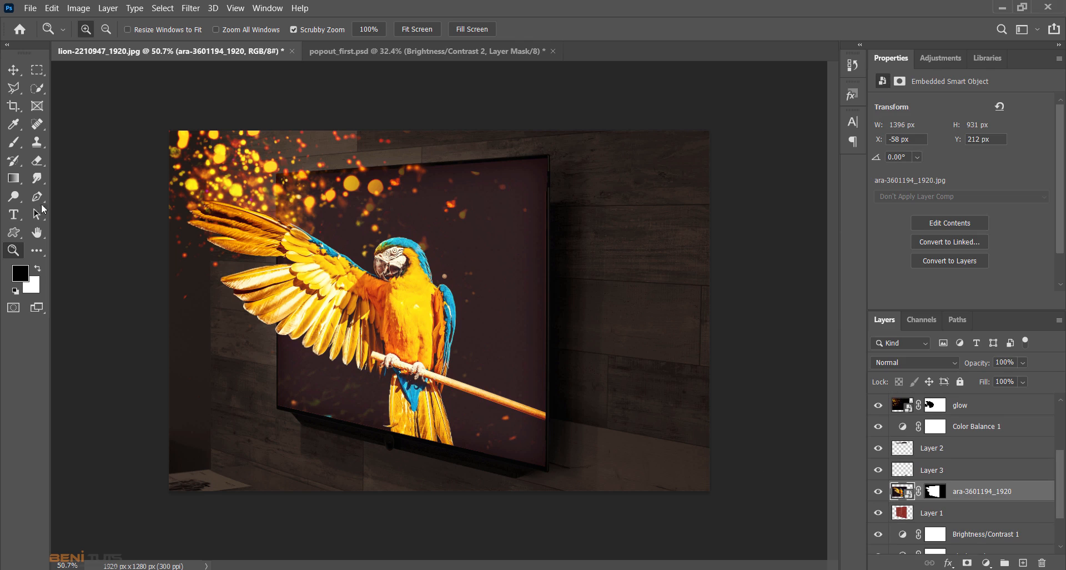
click(37, 88)
click(78, 101)
mouse_move(313, 294)
mouse_down()
mouse_move(278, 295)
mouse_move(364, 347)
mouse_move(280, 236)
mouse_move(216, 219)
mouse_move(263, 239)
mouse_move(273, 277)
mouse_move(243, 285)
mouse_move(375, 369)
mouse_up()
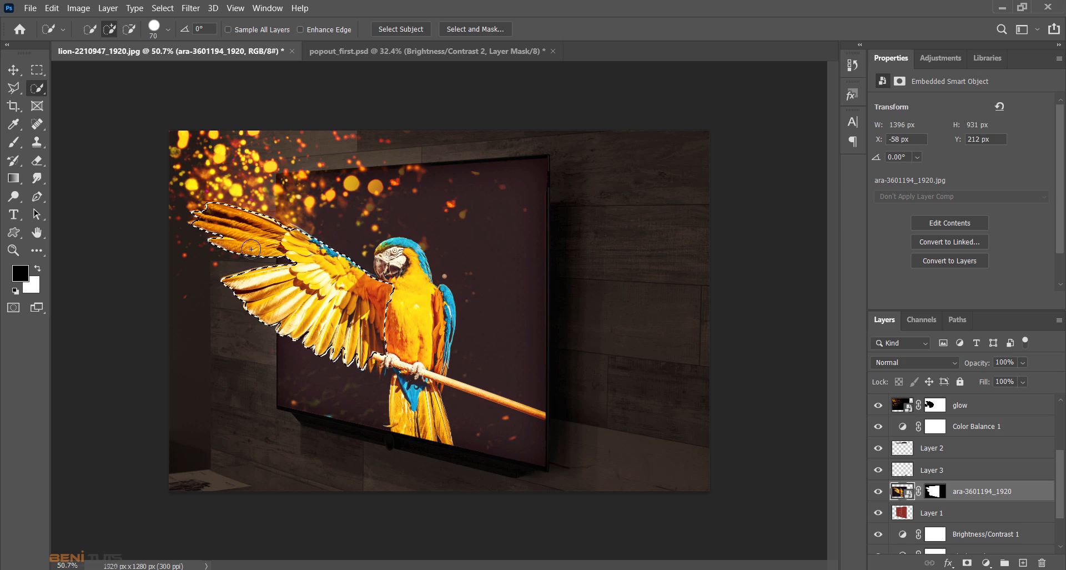
Copy the selected wing to a new layer and place it directly beneath the parrot layer
key(v)
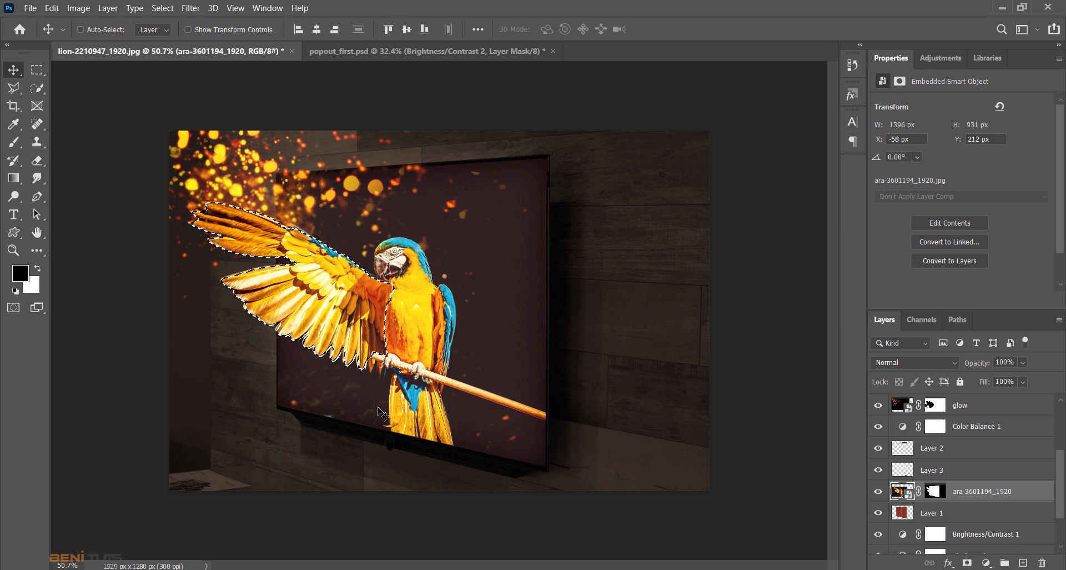
key(ctrl+j)
drag(905, 492, 904, 517)
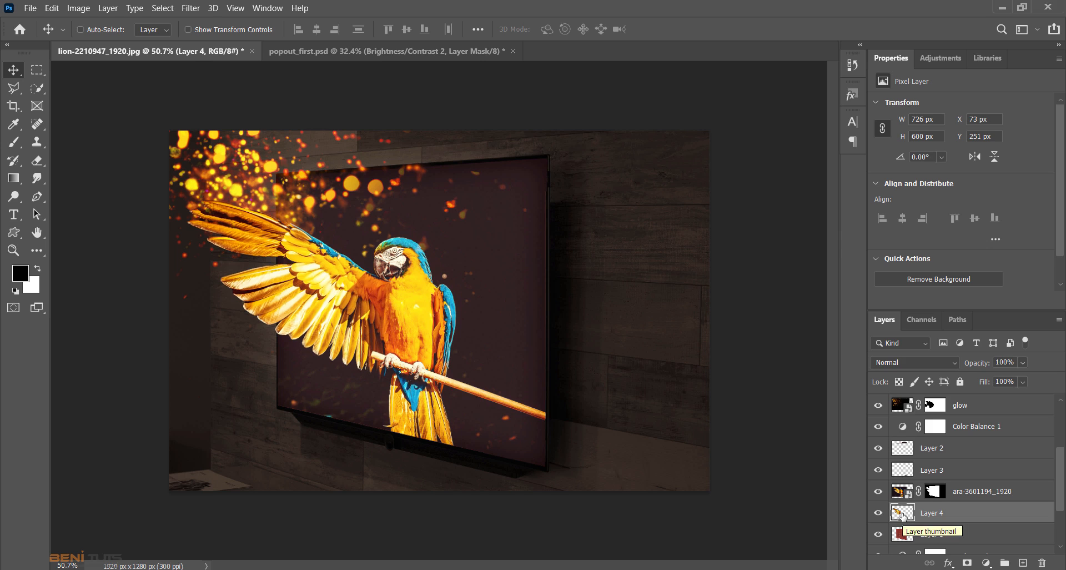
Load the copied wing's outline as a selection, fill it with black at 100% opacity, and deselect
ctrl+click(902, 513)
click(49, 9)
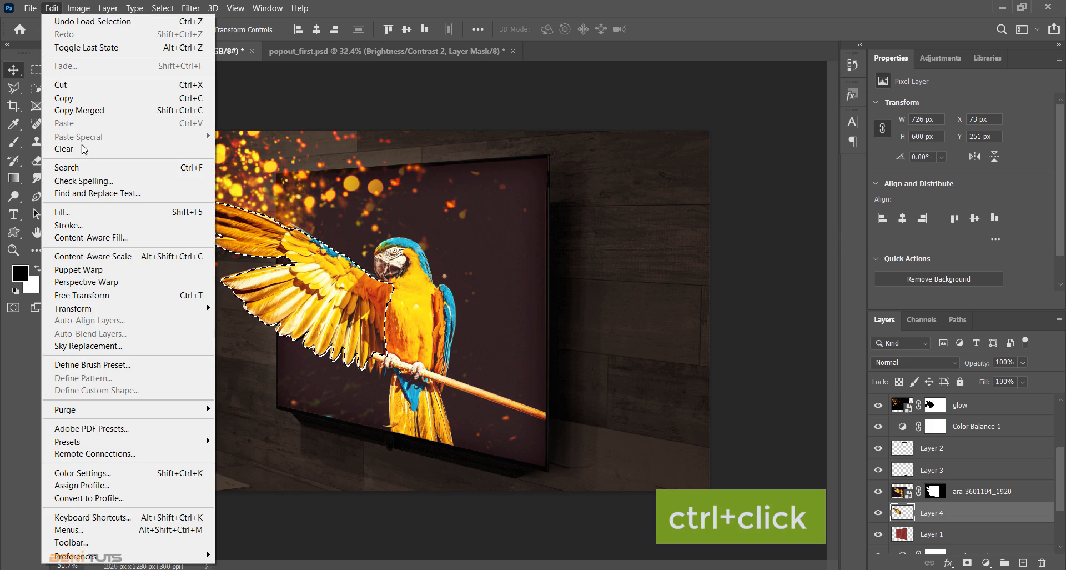
click(86, 212)
click(580, 144)
click(501, 255)
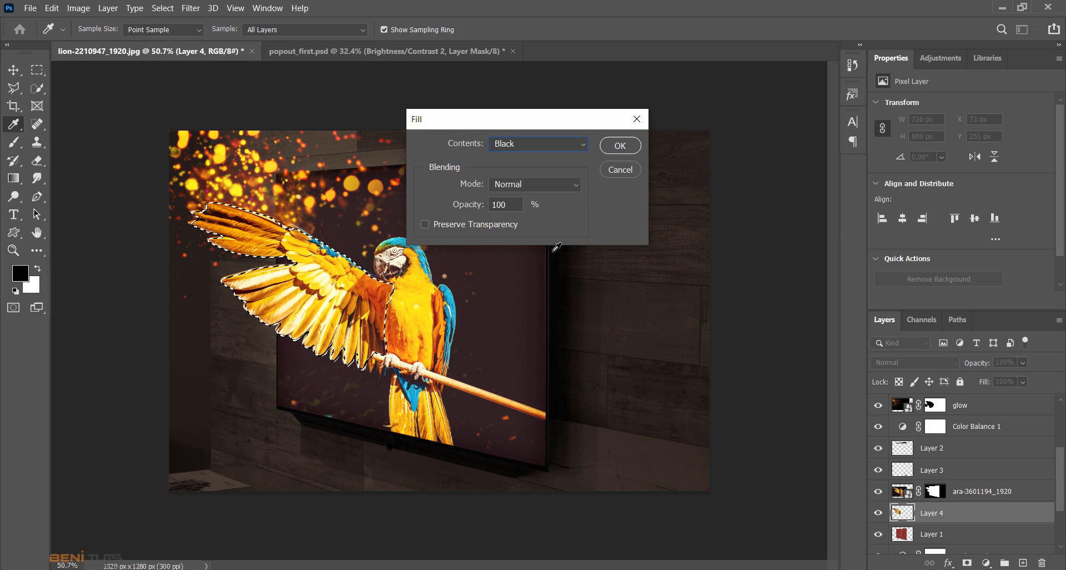
click(620, 145)
key(v)
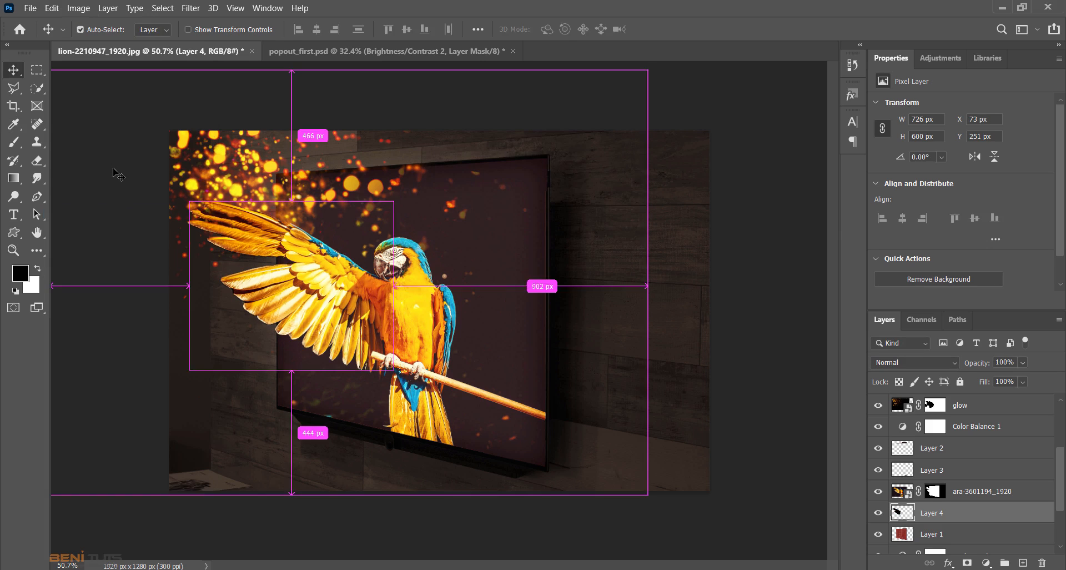
Distort the black wing by folding its upper edge downward so it lies on the floor as a shadow
key(ctrl+t)
right_click(321, 242)
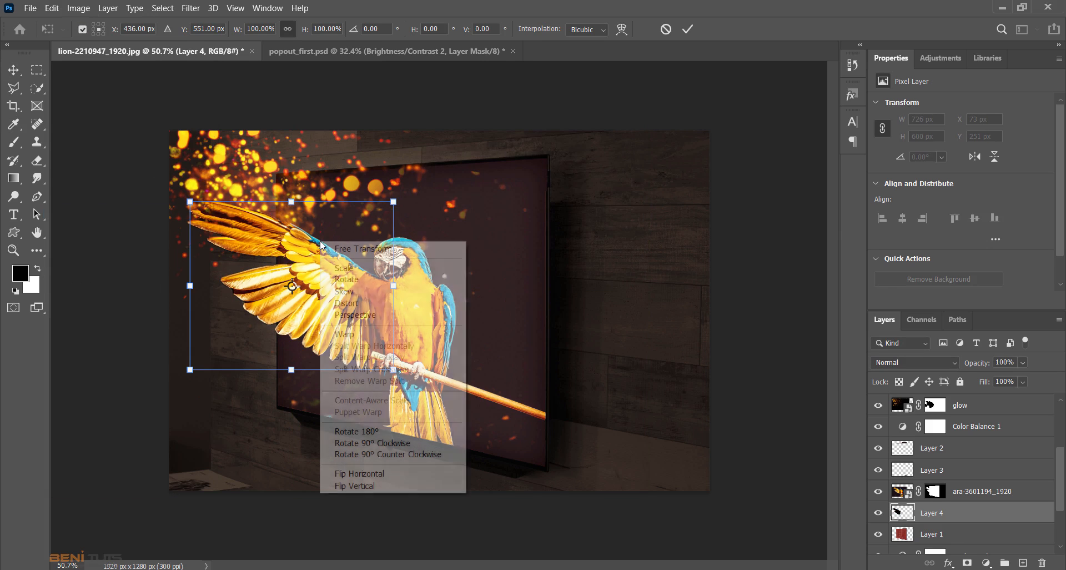
click(362, 303)
drag(292, 202, 281, 501)
mouse_move(280, 499)
mouse_down()
mouse_move(280, 511)
mouse_move(281, 499)
mouse_up()
click(689, 29)
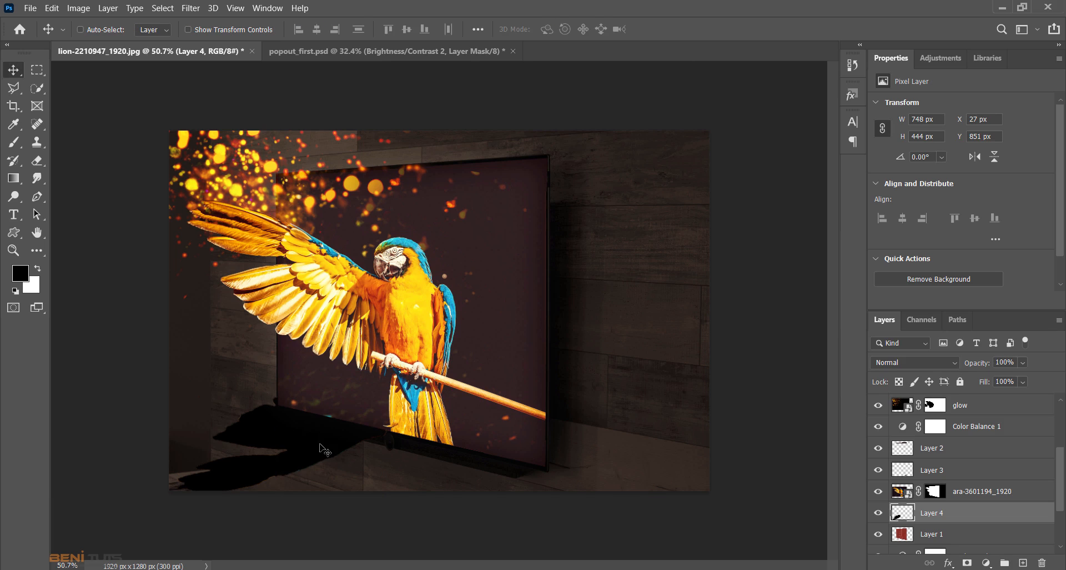
Move the wing shadow slightly right and down beneath the TV, and rotate it 7.75°
drag(321, 447, 346, 455)
key(ctrl+t)
mouse_move(422, 518)
mouse_down()
mouse_move(395, 537)
mouse_move(407, 519)
mouse_up()
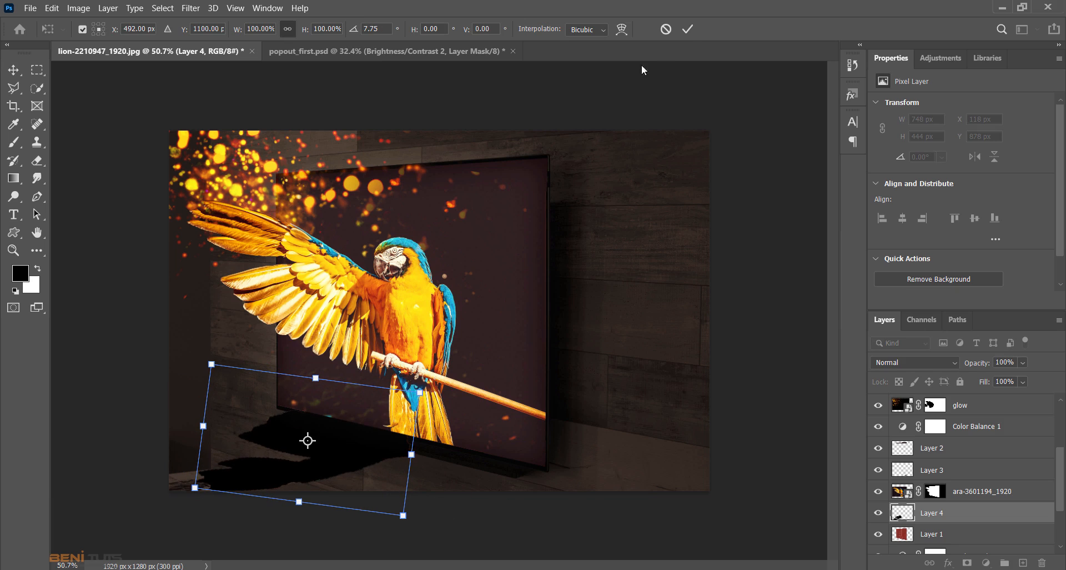
click(688, 29)
Skew the wing shadow vertically by -5.25° with its right side raised, and shift it slightly right and down
key(z)
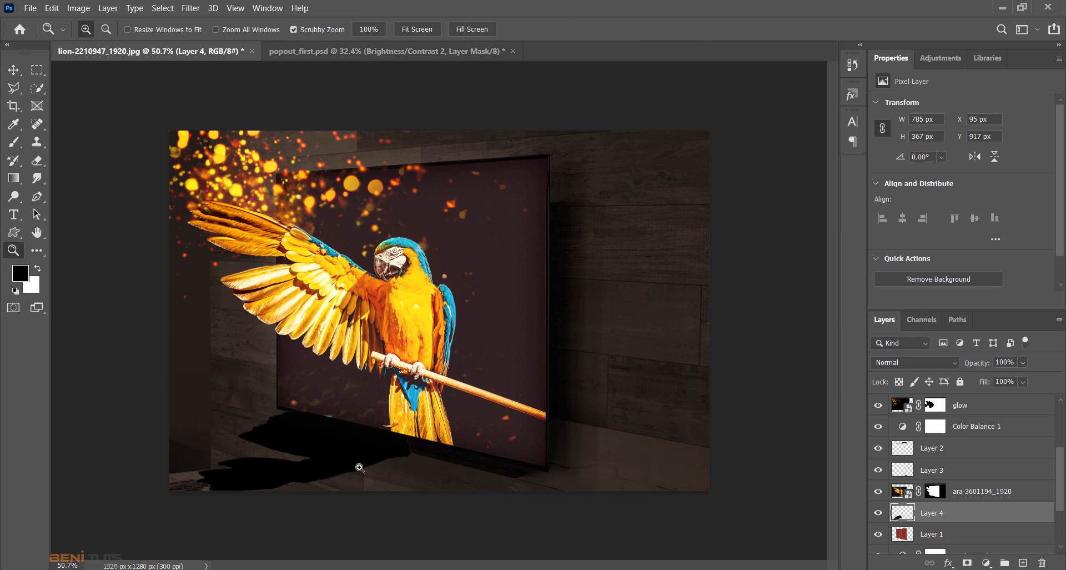
drag(356, 466, 388, 481)
key(ctrl+t)
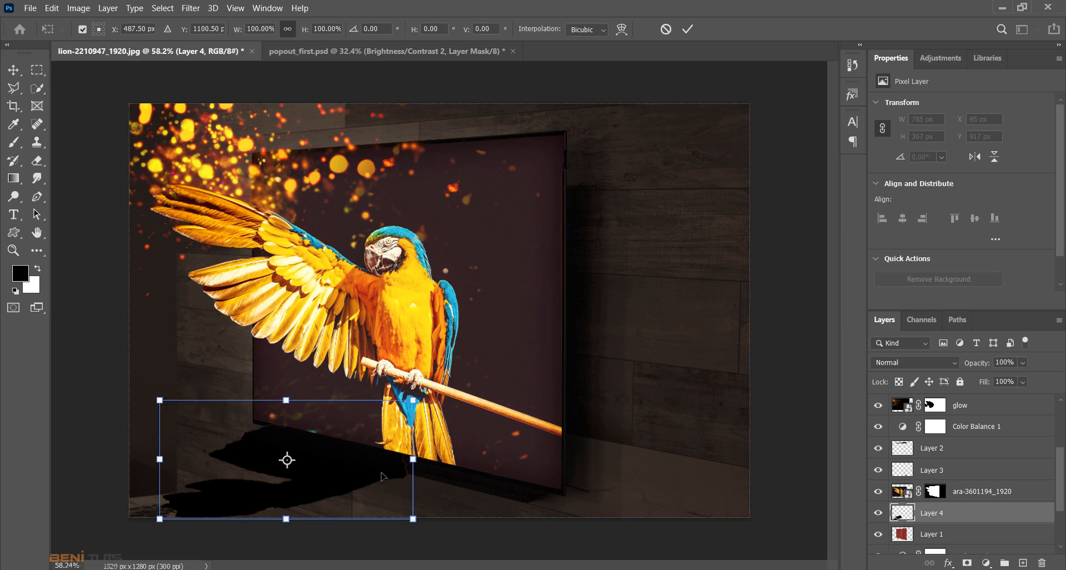
right_click(382, 481)
click(402, 270)
drag(413, 399, 393, 379)
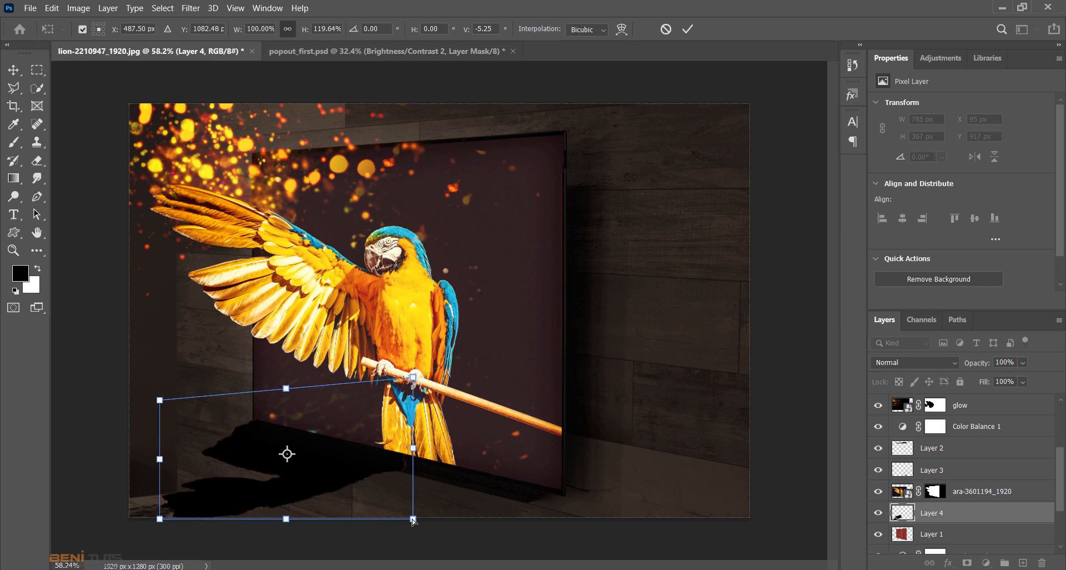
drag(414, 520, 422, 505)
drag(316, 468, 321, 481)
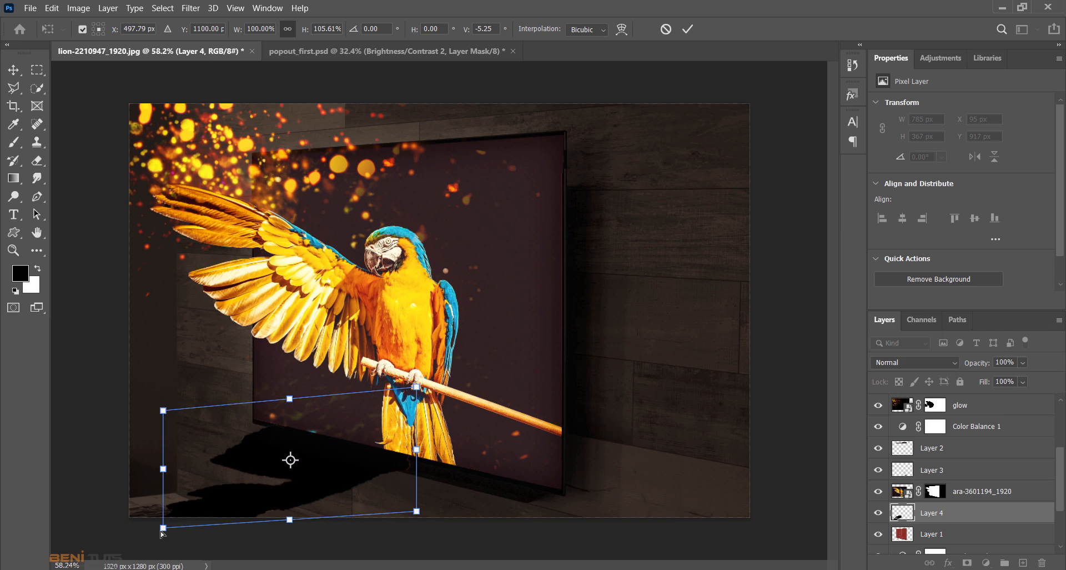
click(684, 32)
Scale the wing shadow to 91.93% and rotate it -4.61°
key(ctrl+t)
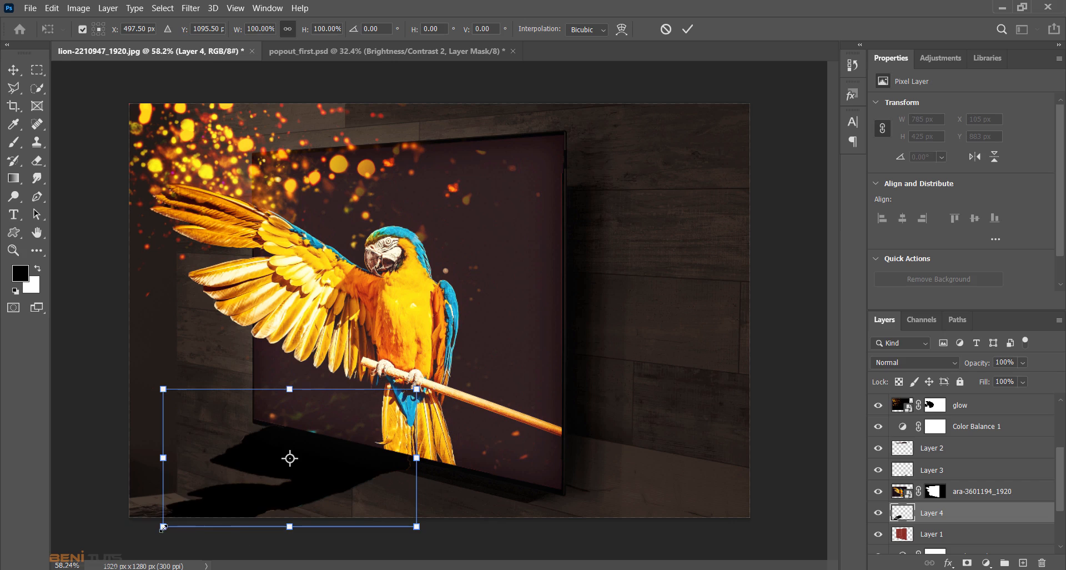
drag(163, 527, 183, 515)
drag(426, 522, 432, 511)
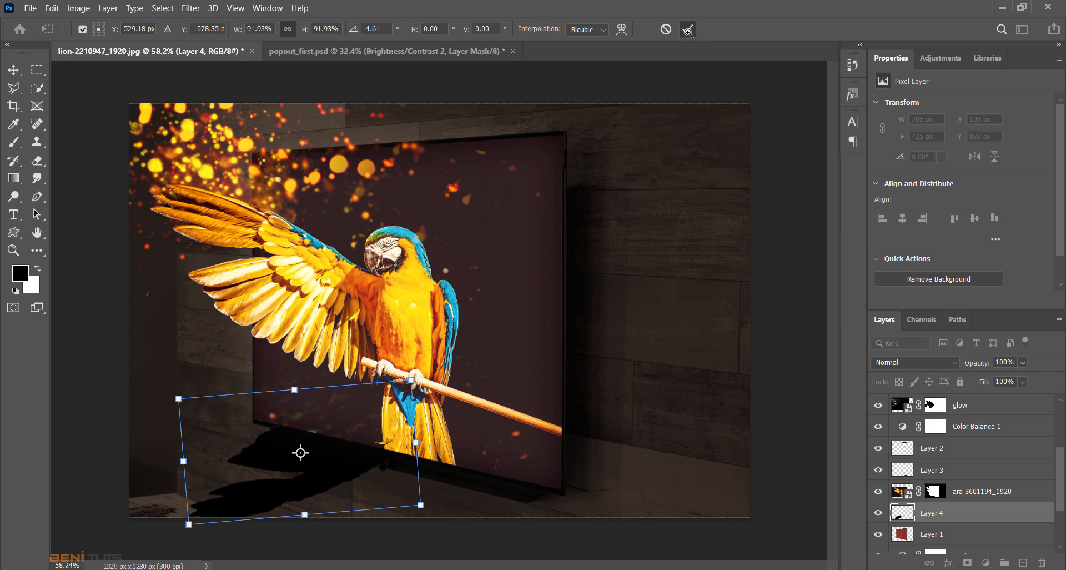
click(688, 29)
Apply a 3.7-pixel Gaussian Blur to the wing shadow layer and lower its opacity to 51%
key(z)
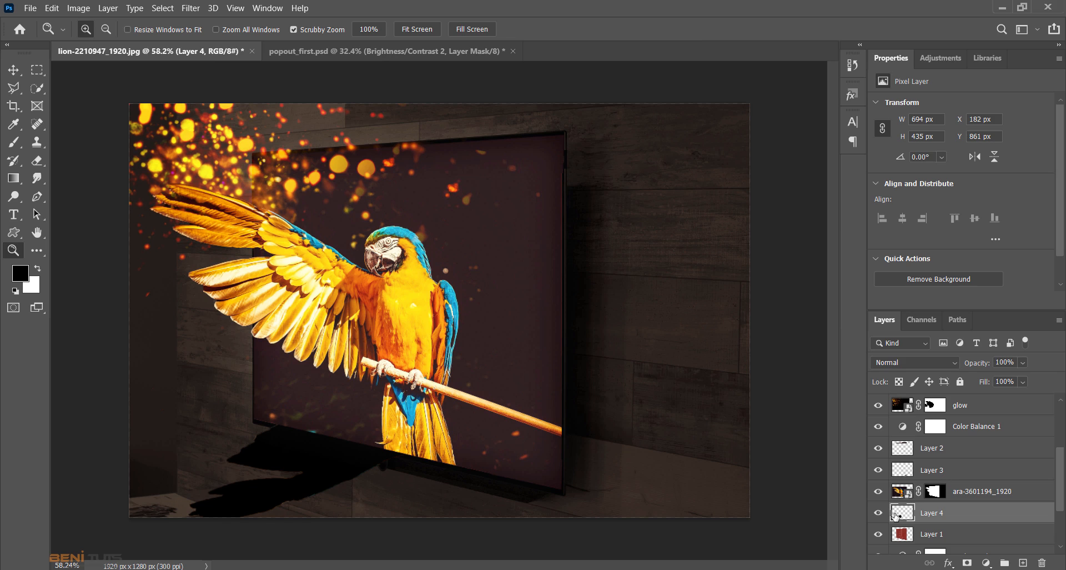
click(191, 7)
mouse_move(311, 174)
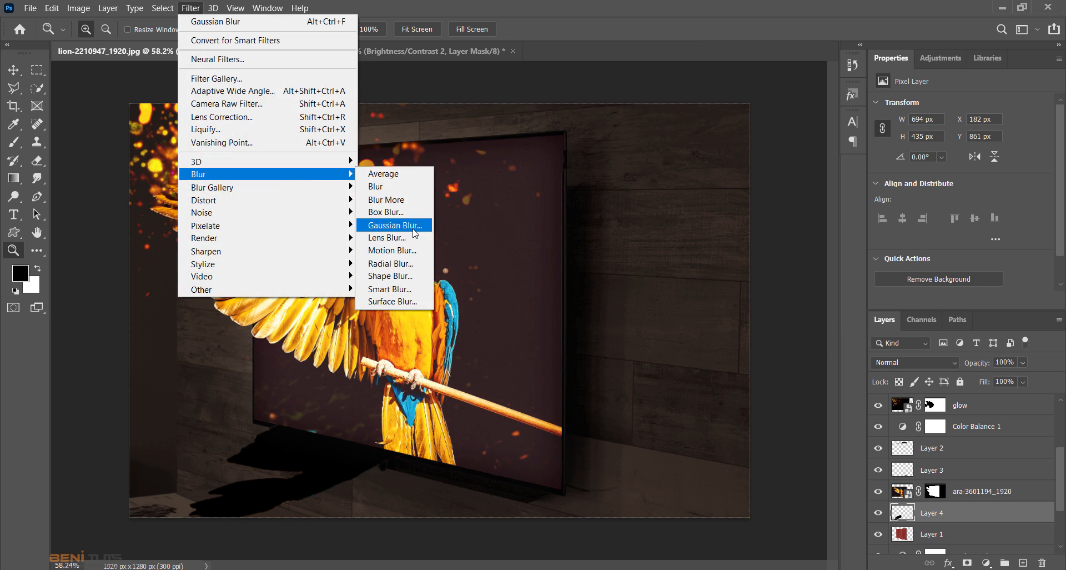
click(394, 224)
drag(863, 342, 818, 343)
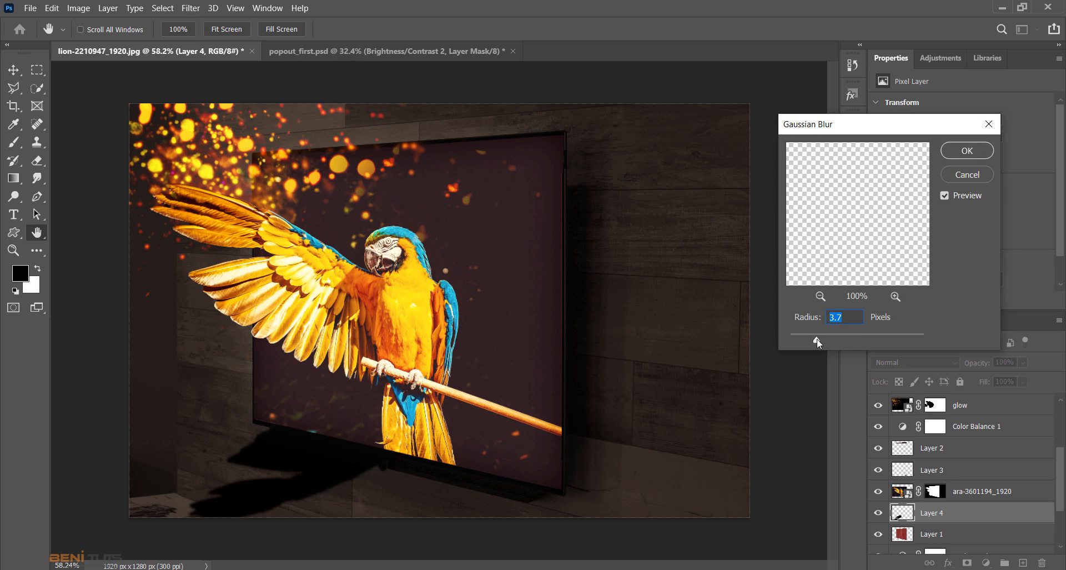
click(963, 152)
click(1023, 362)
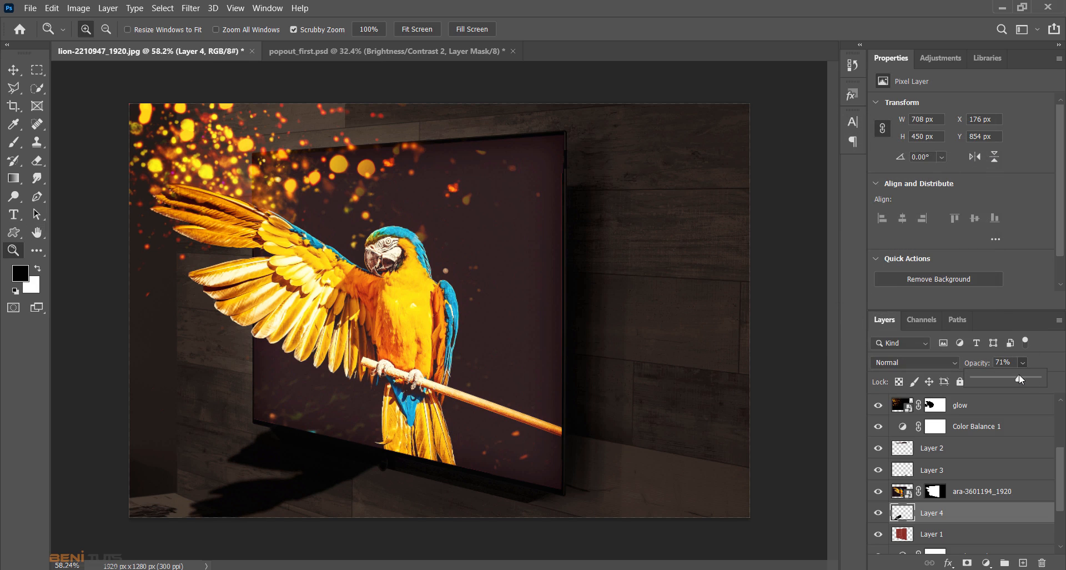
drag(1008, 375, 1007, 375)
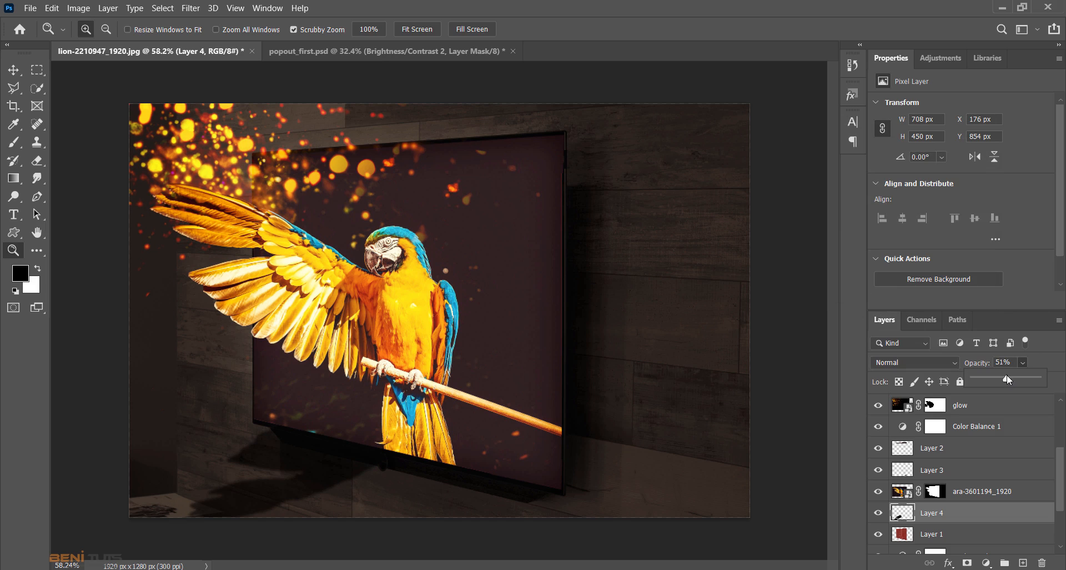
Rotate the wing shadow clockwise to flatten its slant on the floor, and adjust its position slightly
click(15, 253)
drag(483, 413, 468, 406)
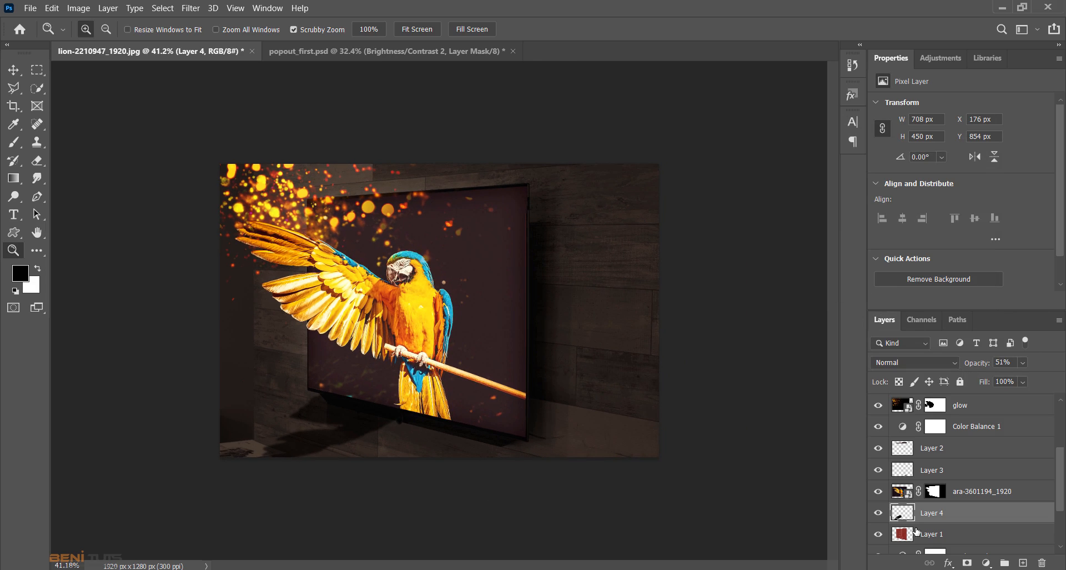
key(ctrl+t)
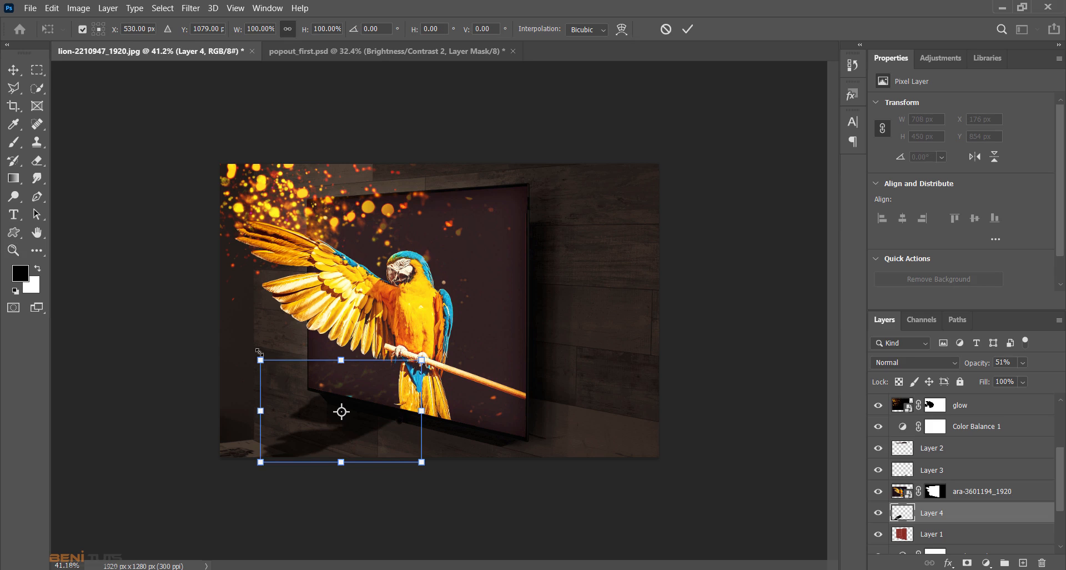
drag(248, 351, 298, 382)
drag(328, 442, 325, 442)
drag(440, 488, 442, 490)
click(688, 28)
Set the wing shadow layer's opacity to 42% and move the shadow down and slightly left
key(z)
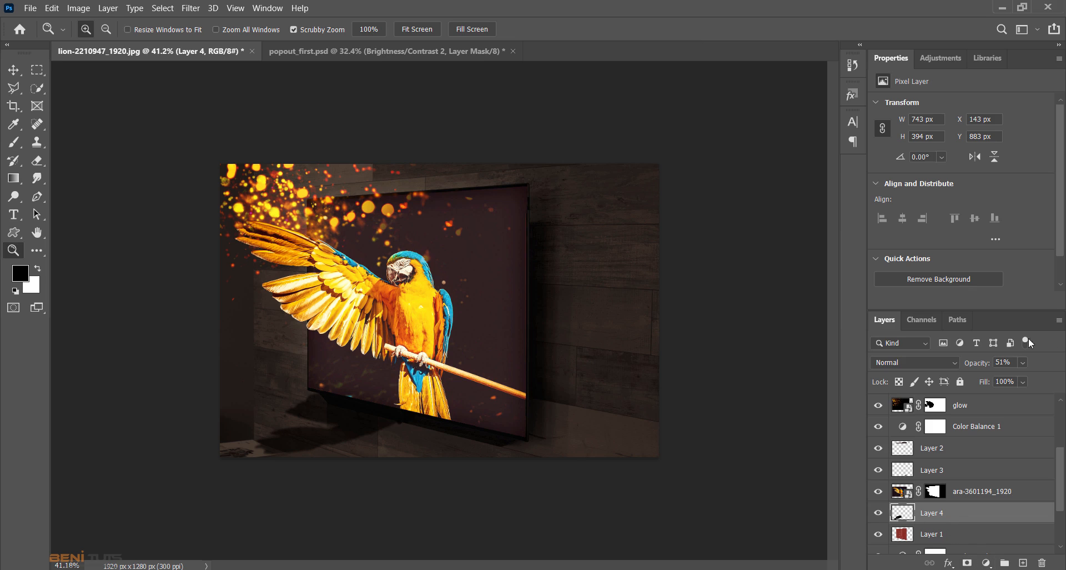
drag(1024, 380, 1010, 381)
key(v)
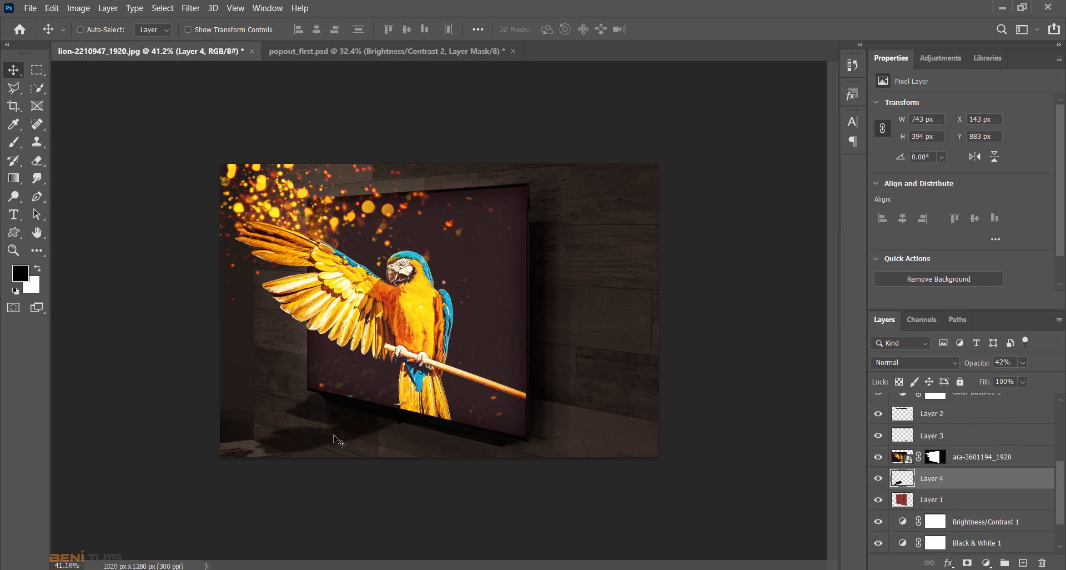
drag(351, 423, 345, 437)
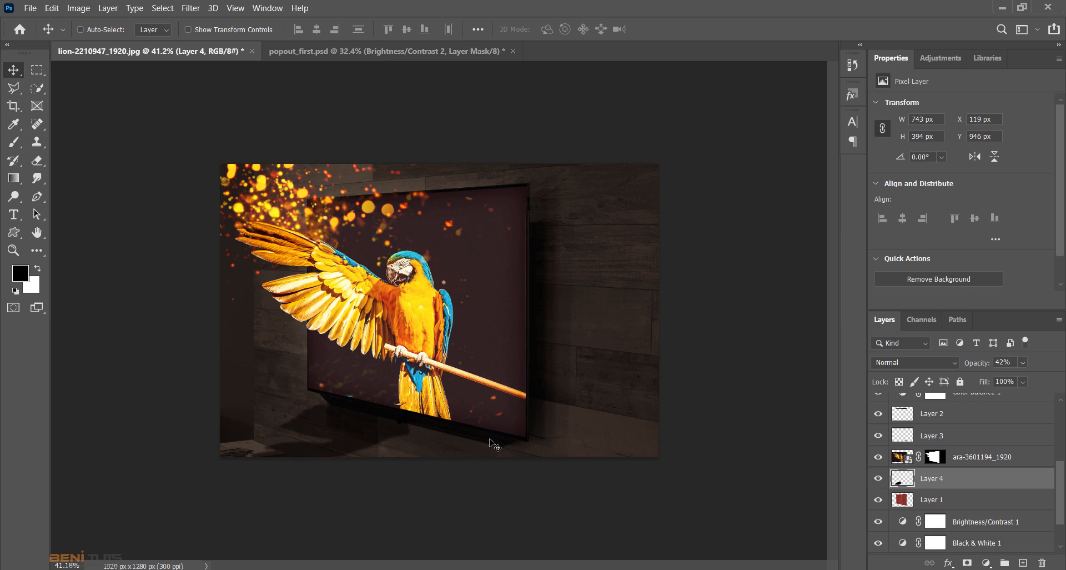
Skew the wing shadow vertically by -10.72°, raising its right side toward the TV's lower edge
key(ctrl+t)
right_click(402, 435)
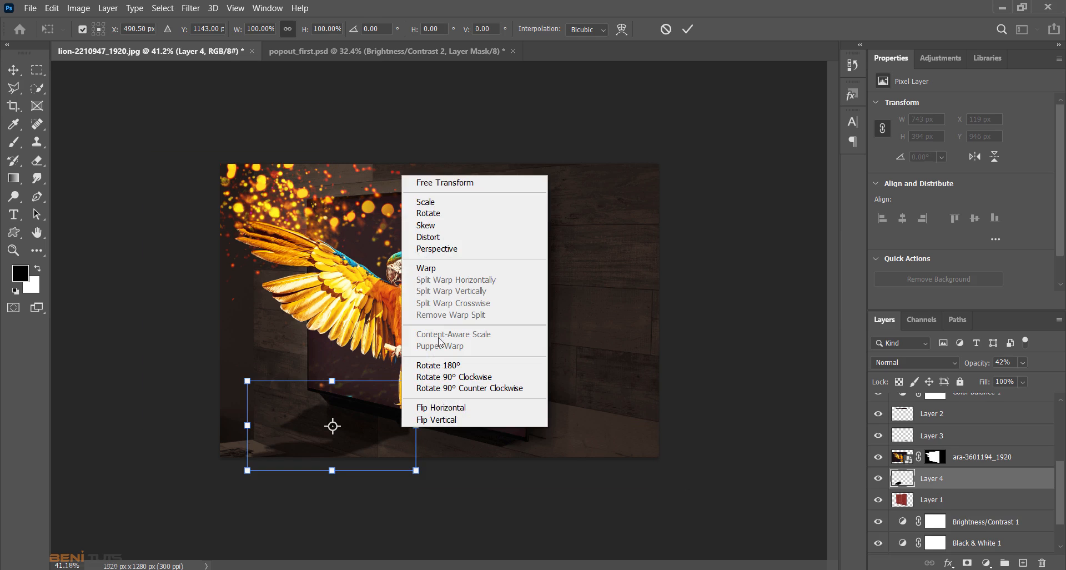
click(422, 225)
drag(416, 392, 423, 353)
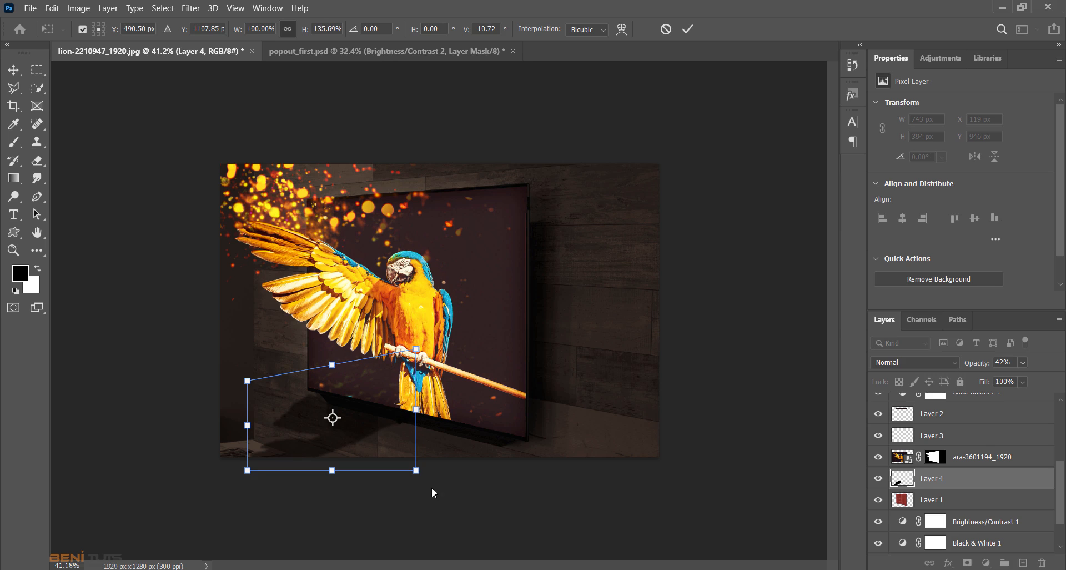
click(687, 29)
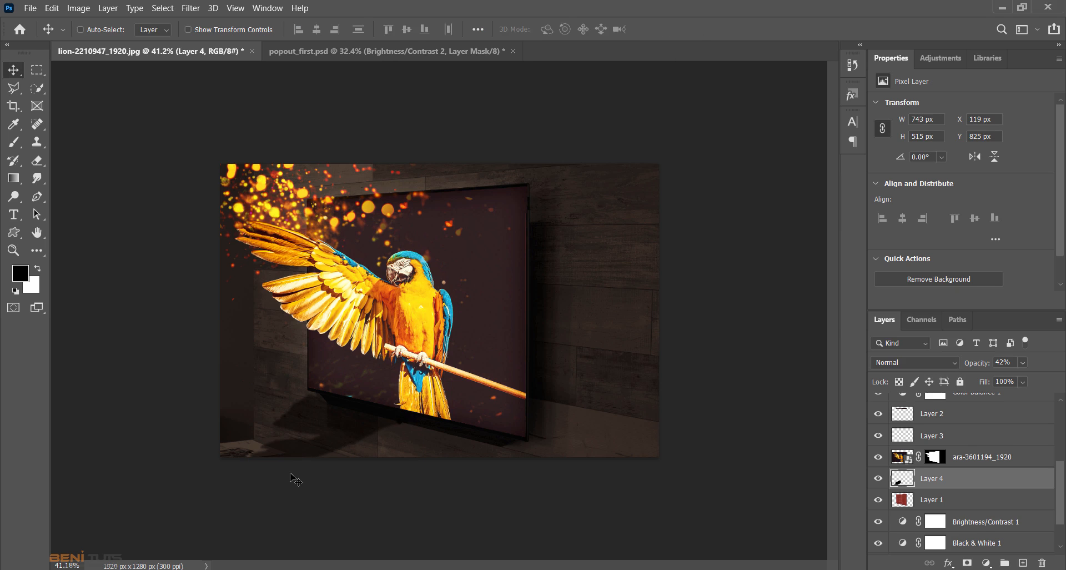
Move the wing shadow to the right and scale it down to about 692 by 479 px
key(ctrl+t)
drag(331, 410, 355, 436)
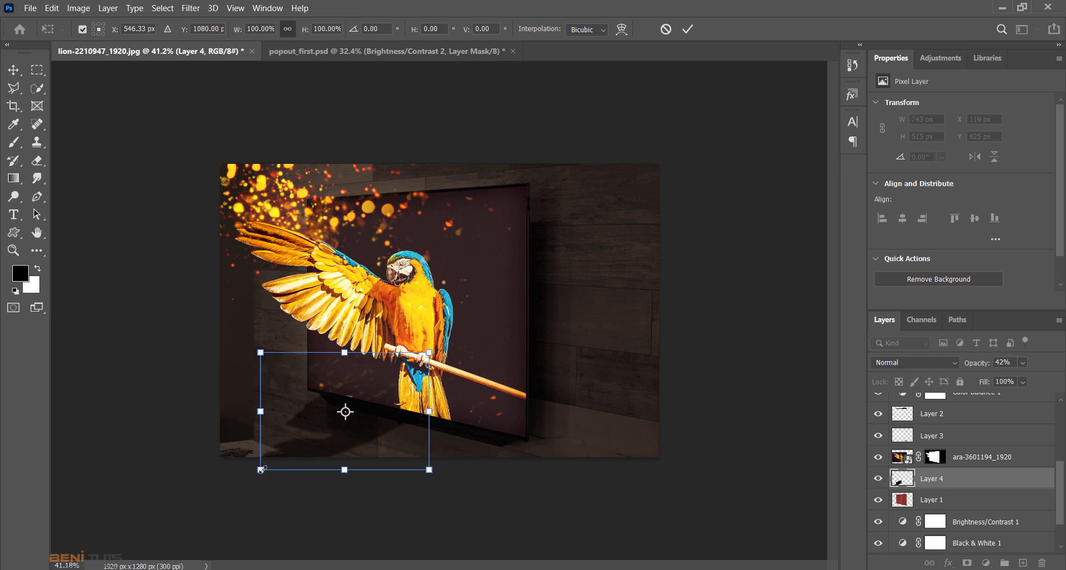
drag(260, 470, 269, 459)
click(687, 30)
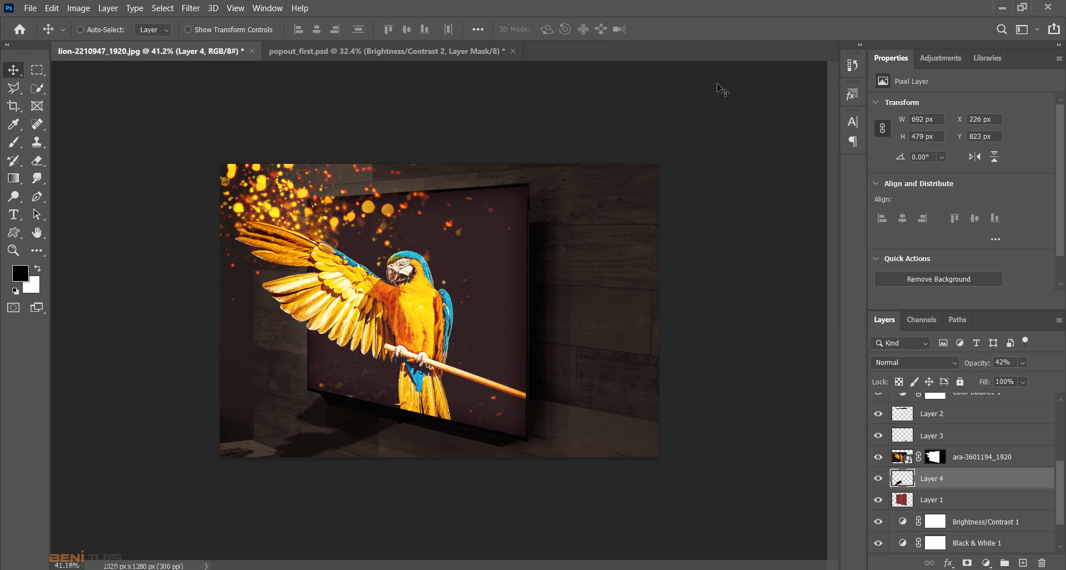
Reposition and rotate the wing shadow to span about 733 by 415 px at X 247, Y 871
drag(388, 429, 435, 486)
key(ctrl+t)
click(687, 29)
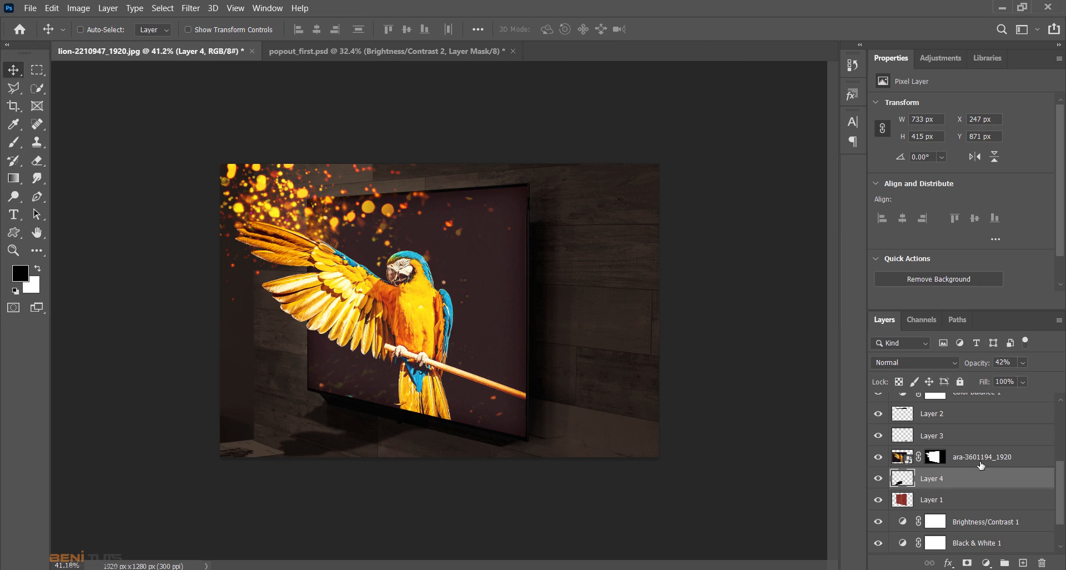
Stamp all visible layers into a new merged layer above the Color Lookup 2 adjustment
scroll(981, 466, up, 3)
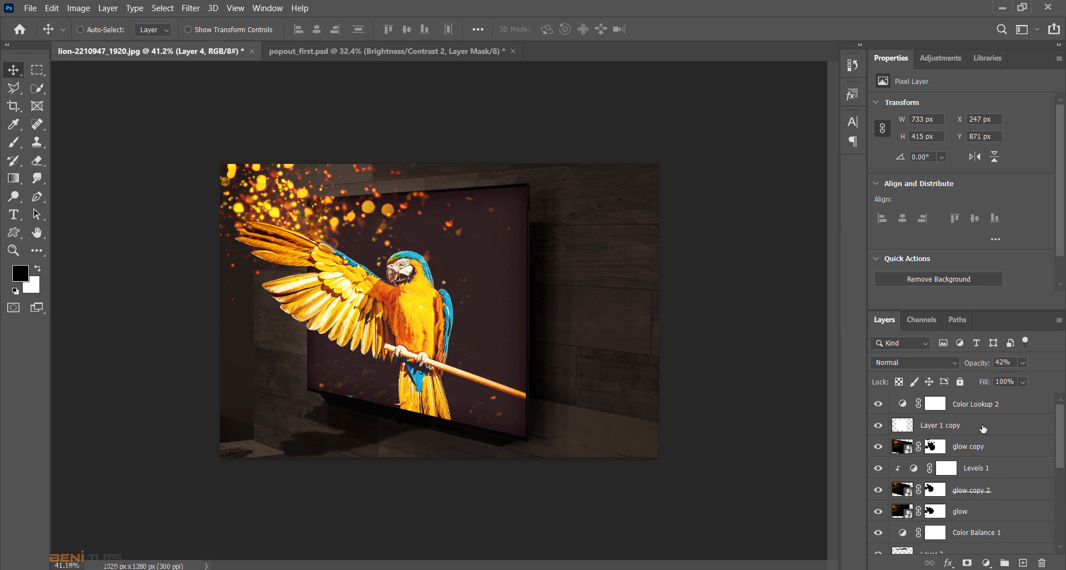
click(983, 410)
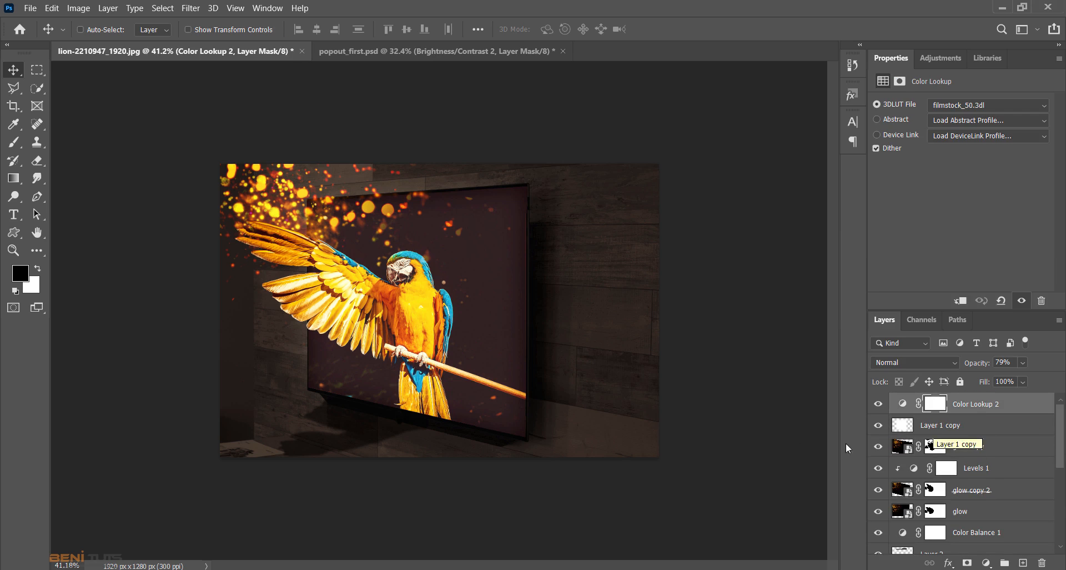
key(shift+ctrl+alt+e)
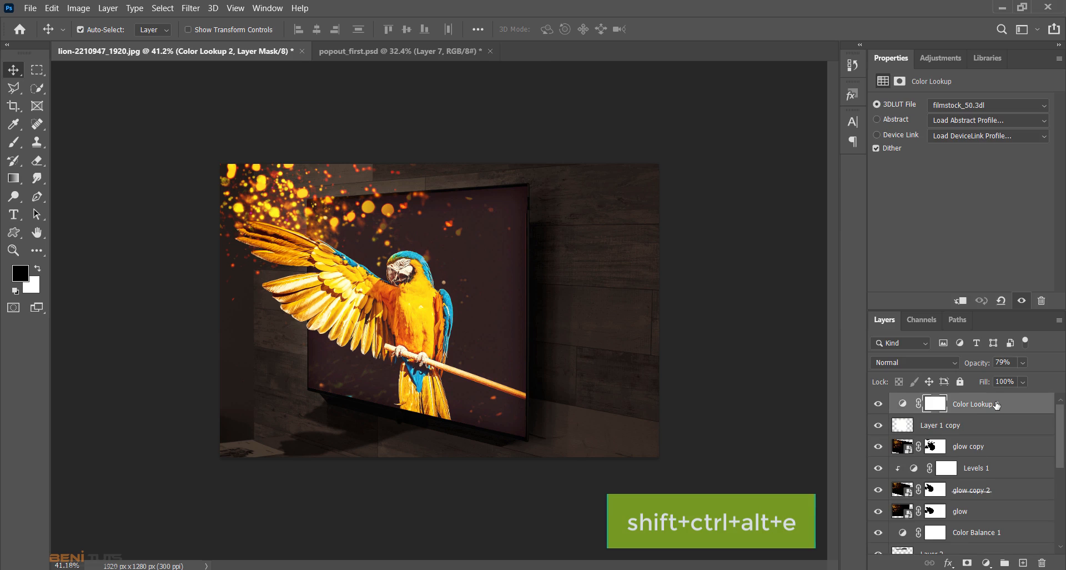
Apply Lighting Effects to the merged layer, rotating Spot Light 1 and centering it on the parrot's body where the wing meets the perch
click(190, 8)
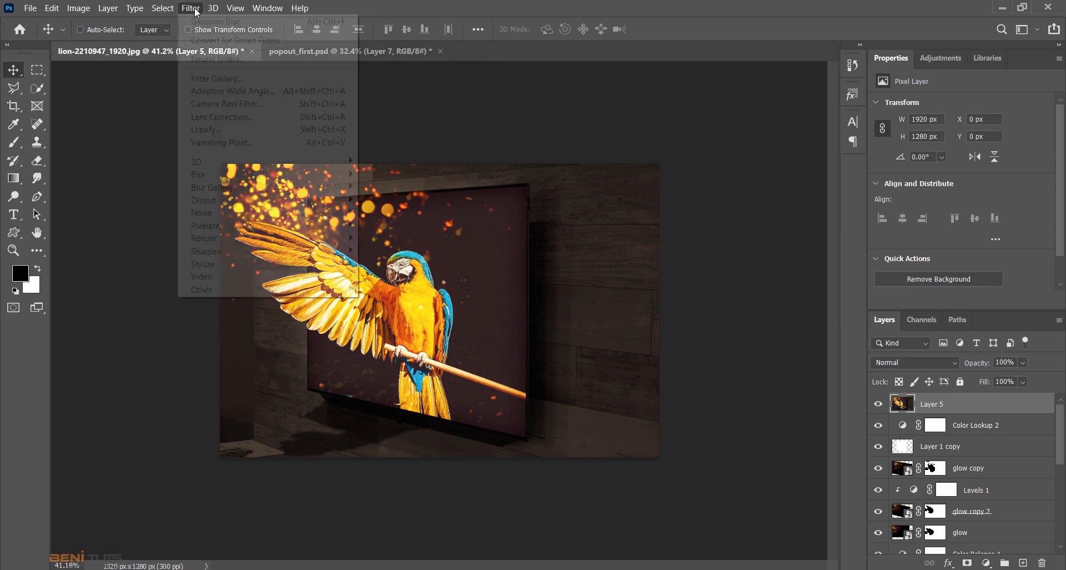
mouse_move(279, 239)
click(411, 334)
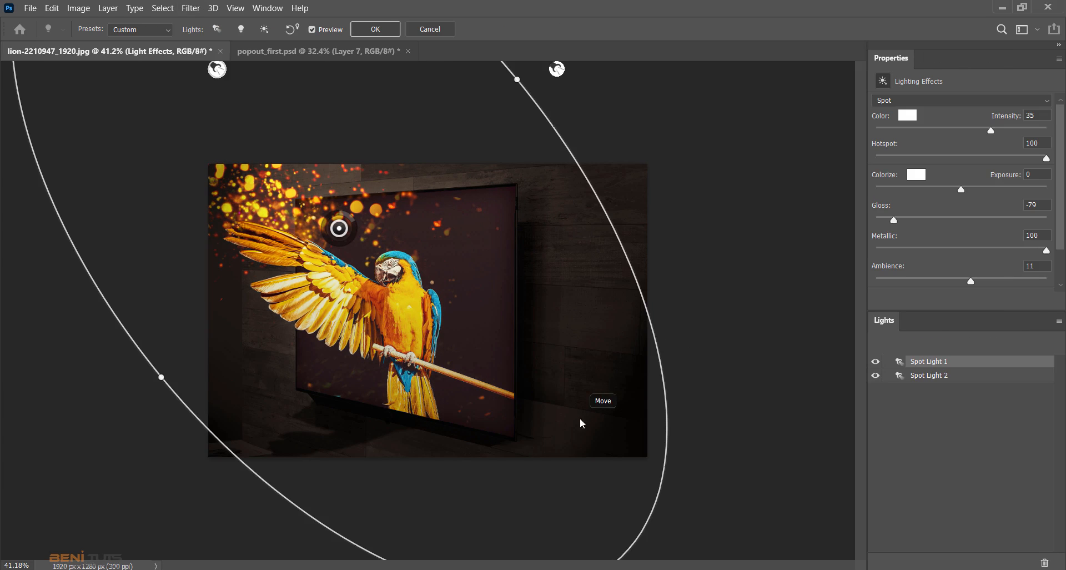
drag(591, 425, 586, 417)
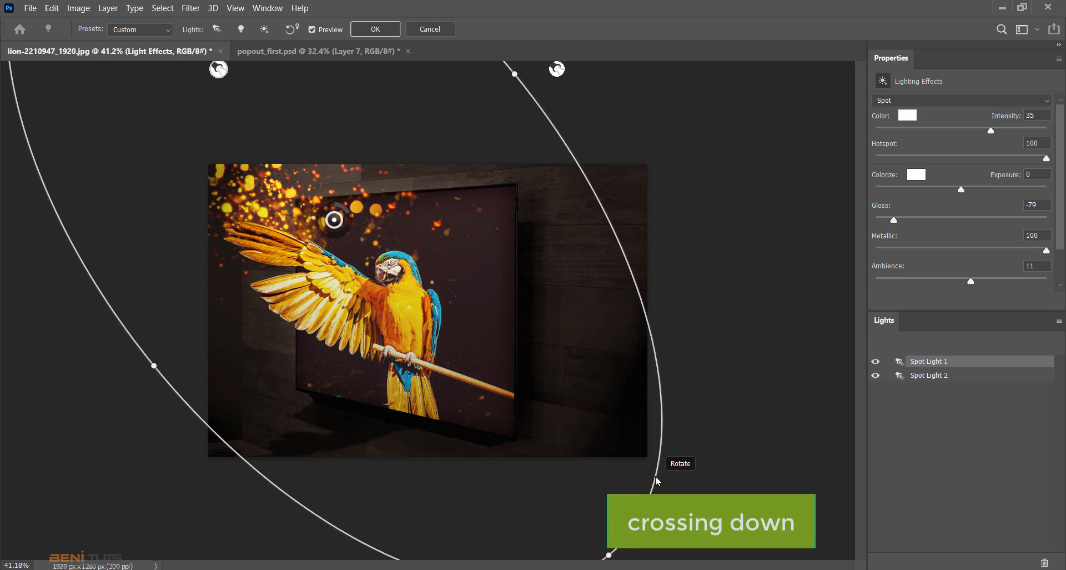
drag(655, 475, 650, 408)
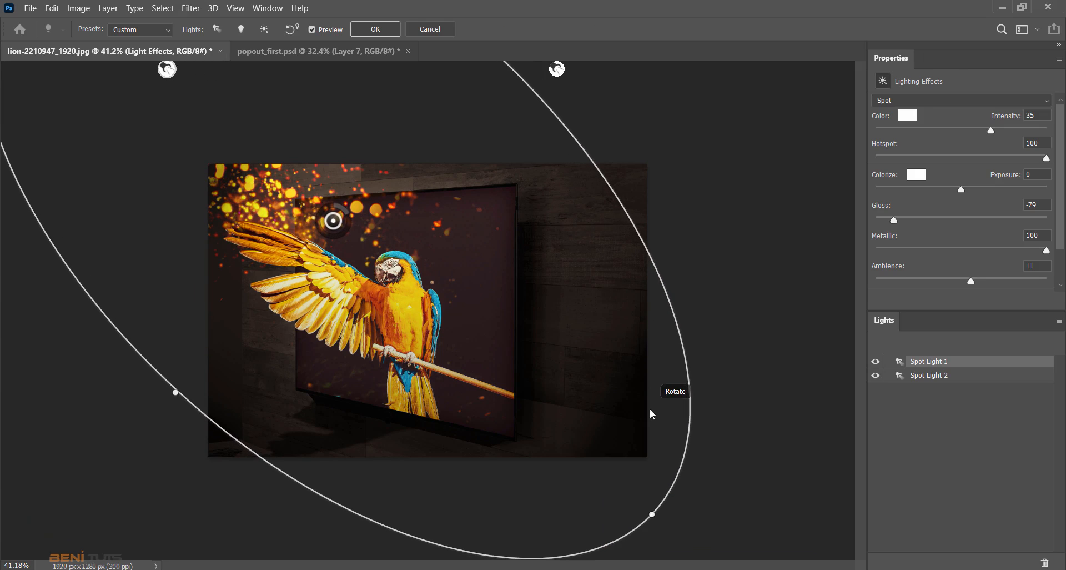
drag(560, 436, 595, 542)
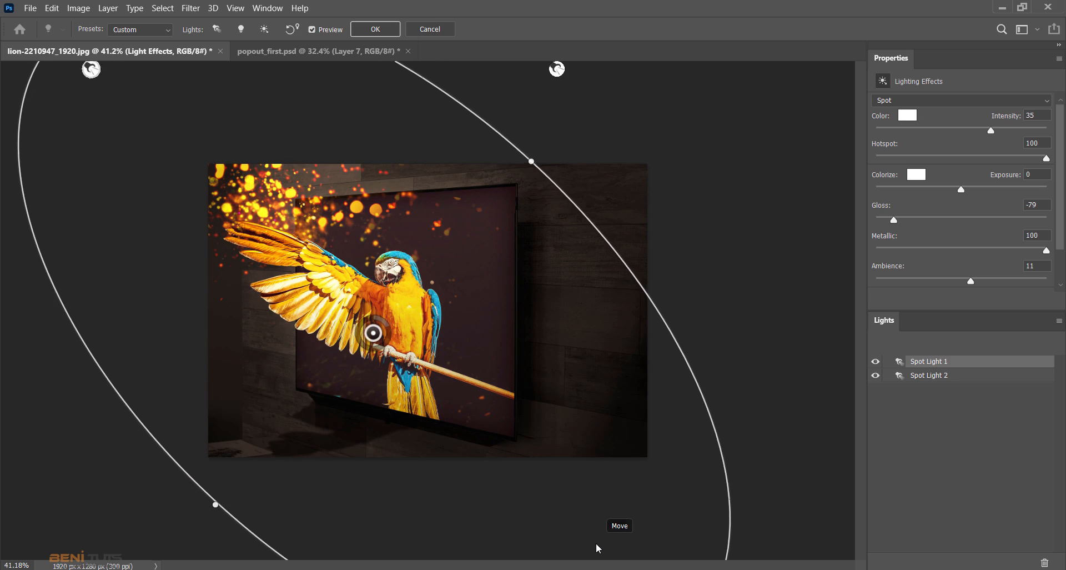
click(375, 29)
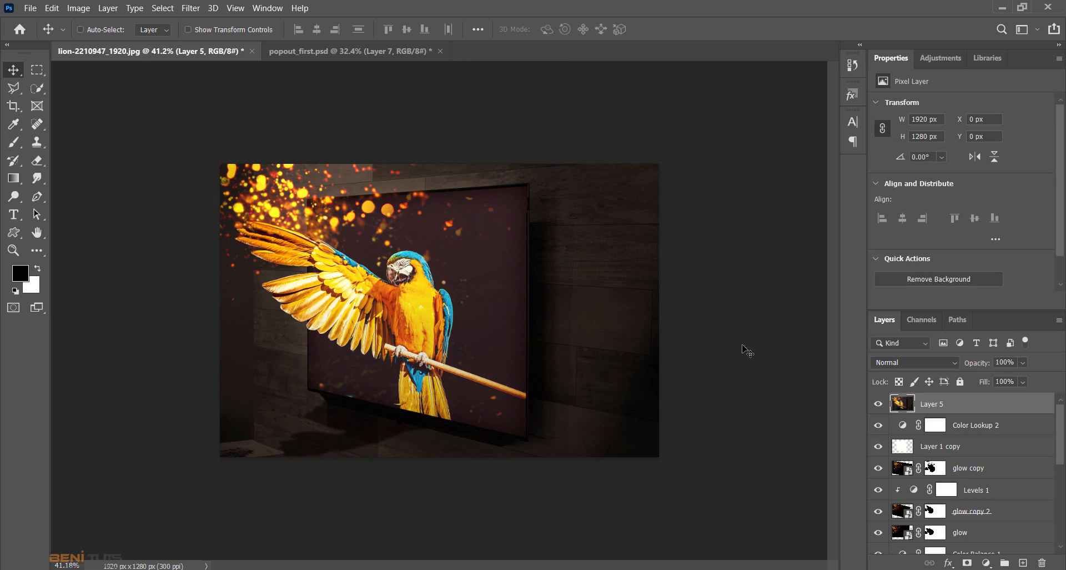
Add a new layer in Soft Light mode and sample orange from the glowing particles as the brush color
click(1023, 563)
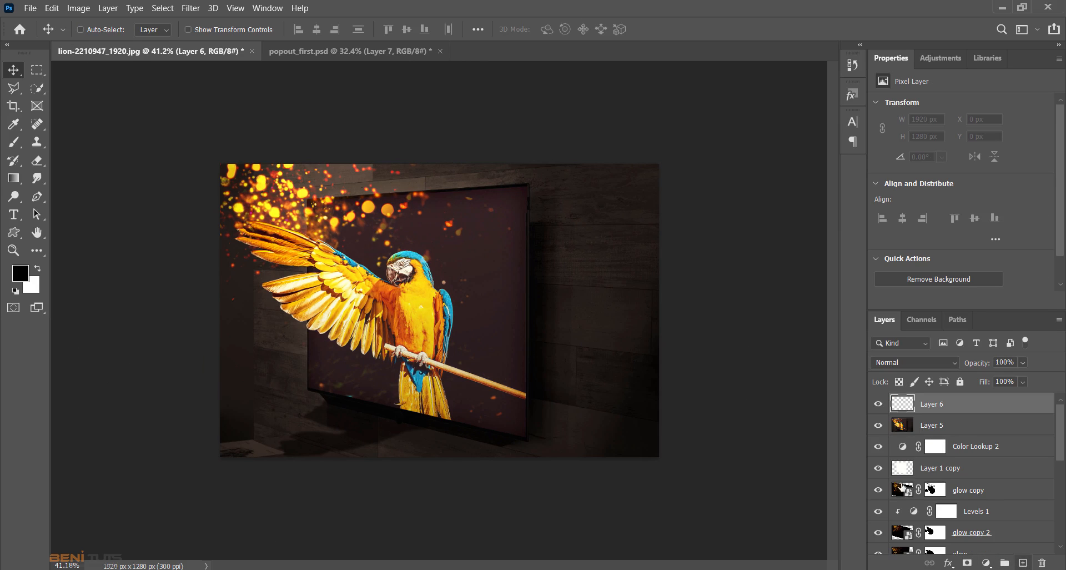
click(14, 143)
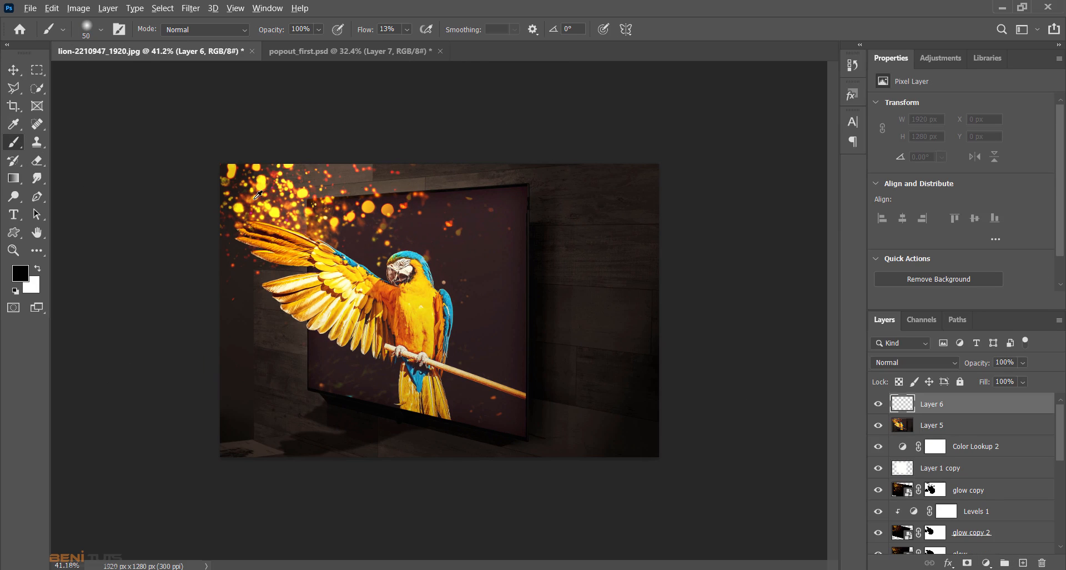
alt+click(257, 195)
click(914, 362)
click(900, 394)
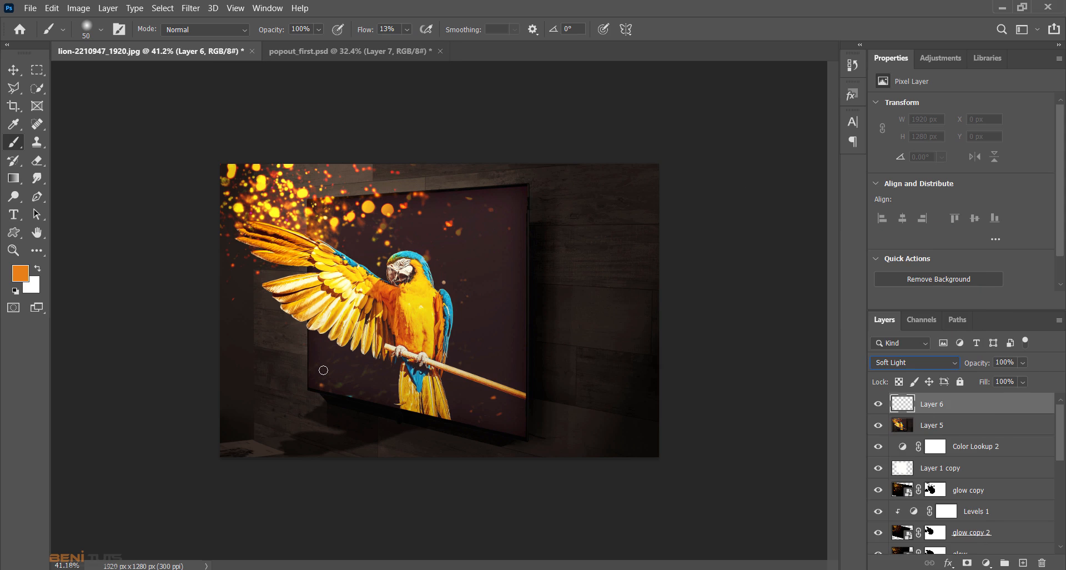
Paint orange light over the particles and down the wall on the image's left side with a soft 500 px brush
click(100, 29)
drag(106, 74, 115, 73)
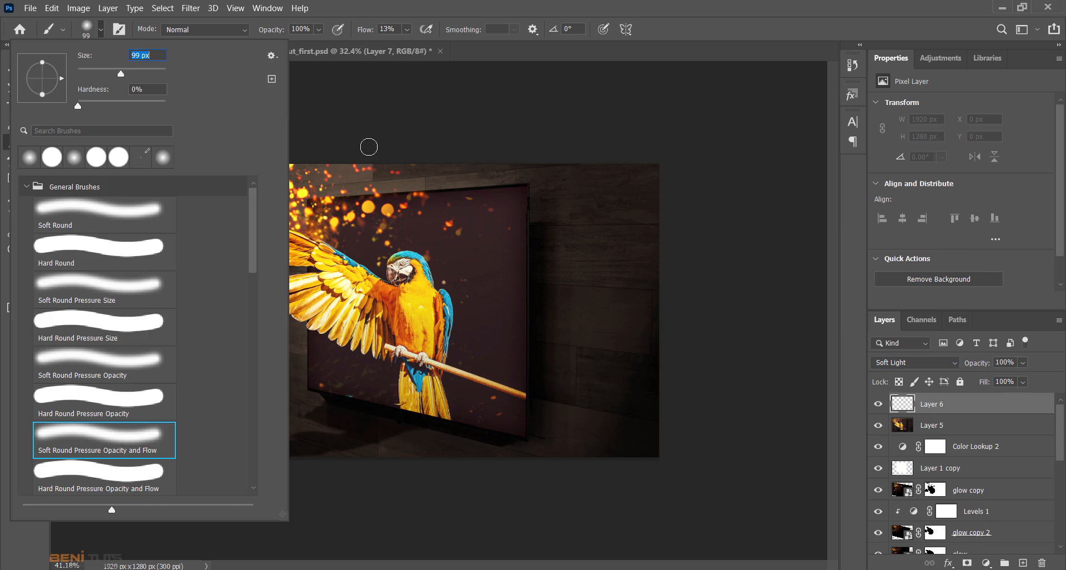
key(Return)
key(bracketright)
key(bracketright)
key(bracketright)
key(bracketright)
key(bracketright)
key(bracketright)
key(bracketright)
key(bracketright)
key(bracketright)
key(bracketright)
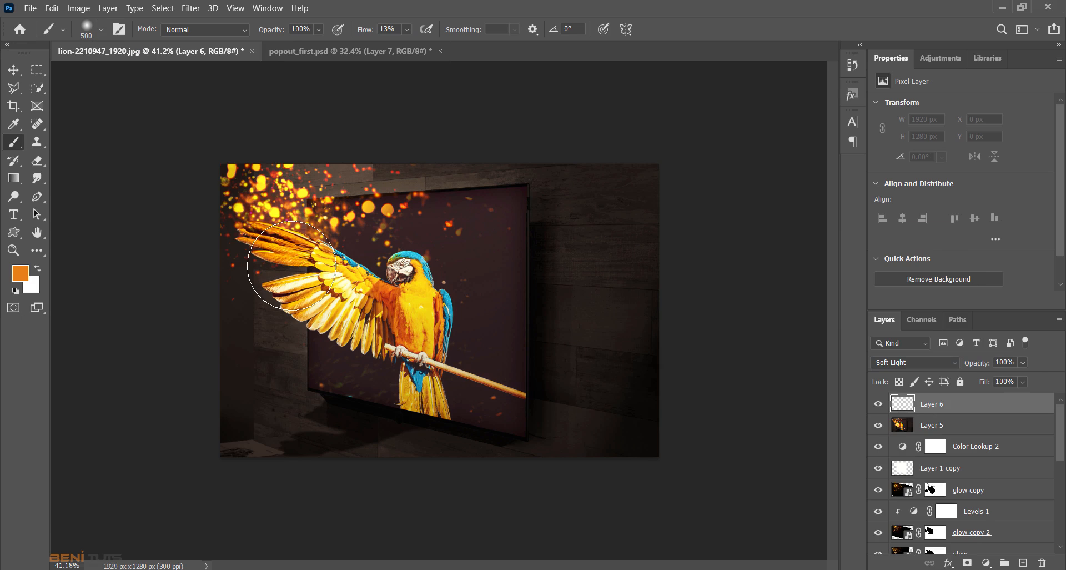
right_click(264, 234)
click(389, 490)
click(698, 84)
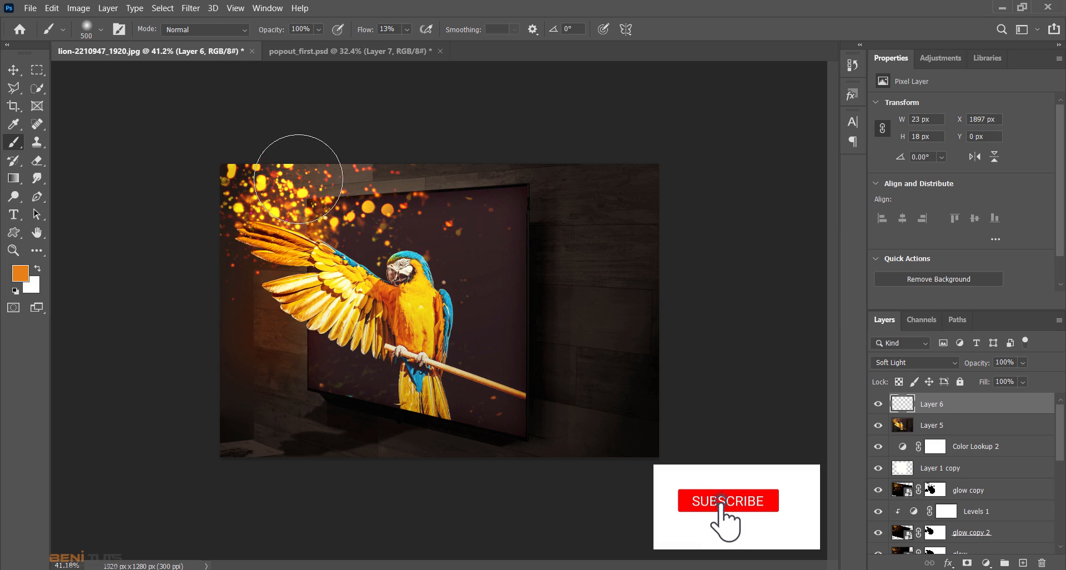
drag(250, 196, 254, 396)
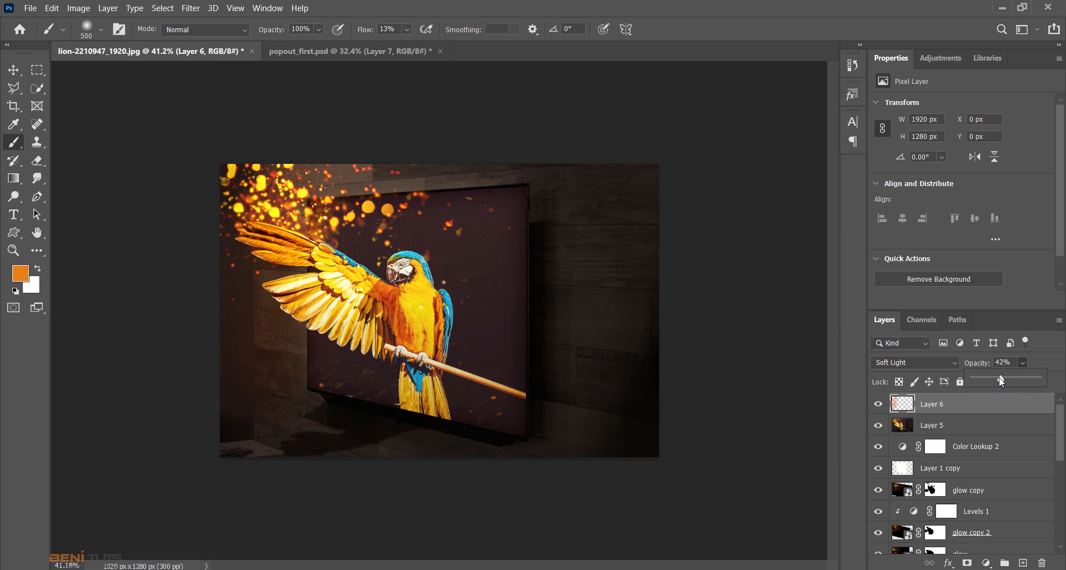
Reduce the opacity of the painted orange light layer to 17%
drag(1001, 380, 990, 380)
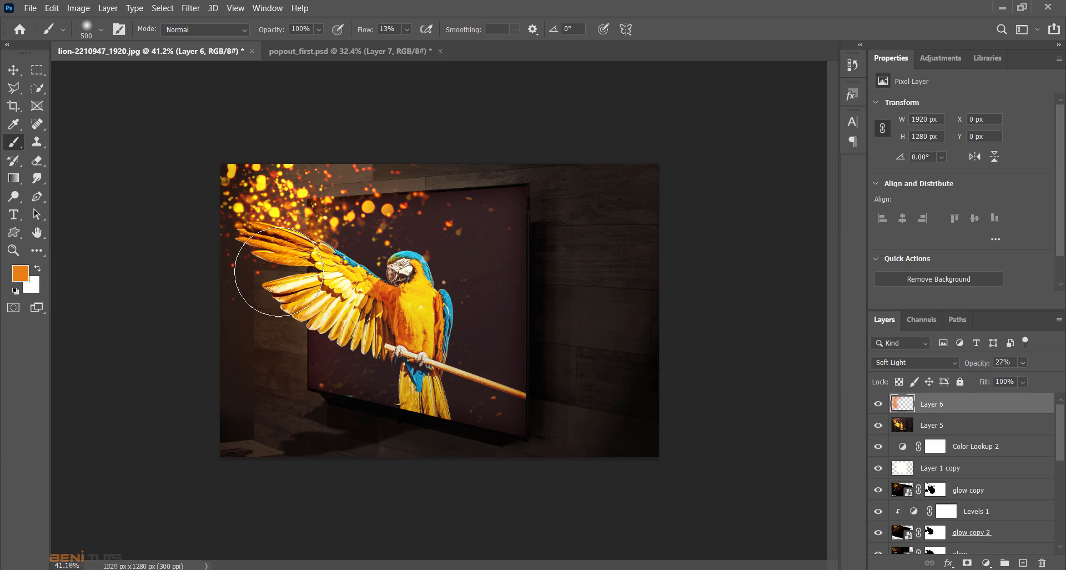
click(13, 70)
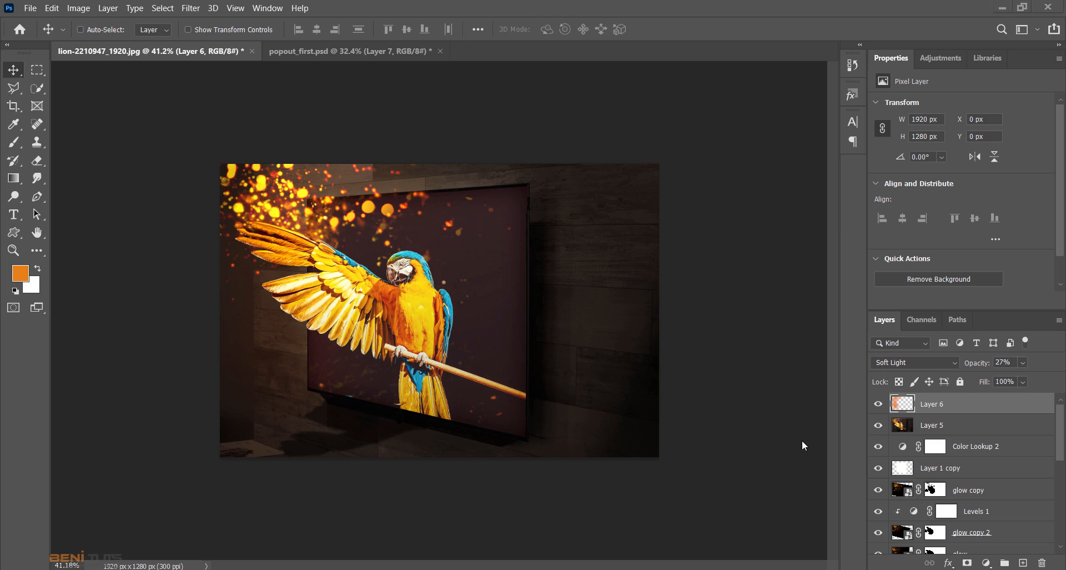
click(1022, 362)
drag(1007, 380, 1001, 382)
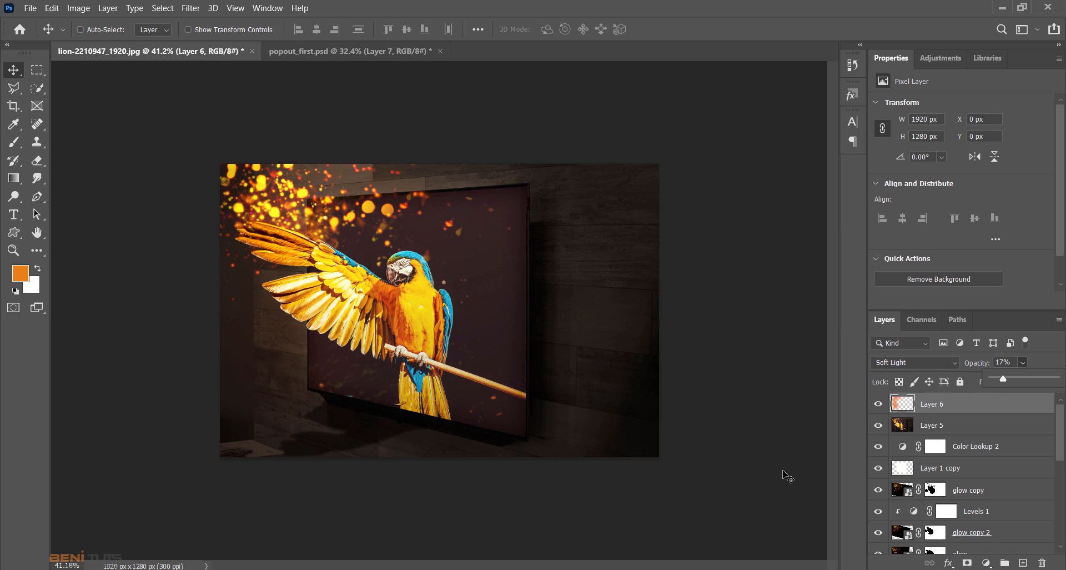
click(13, 70)
Add a mask to merged Layer 5 and paint black along its right edge with a soft 700 px brush at 12% flow
scroll(962, 484, down, 2)
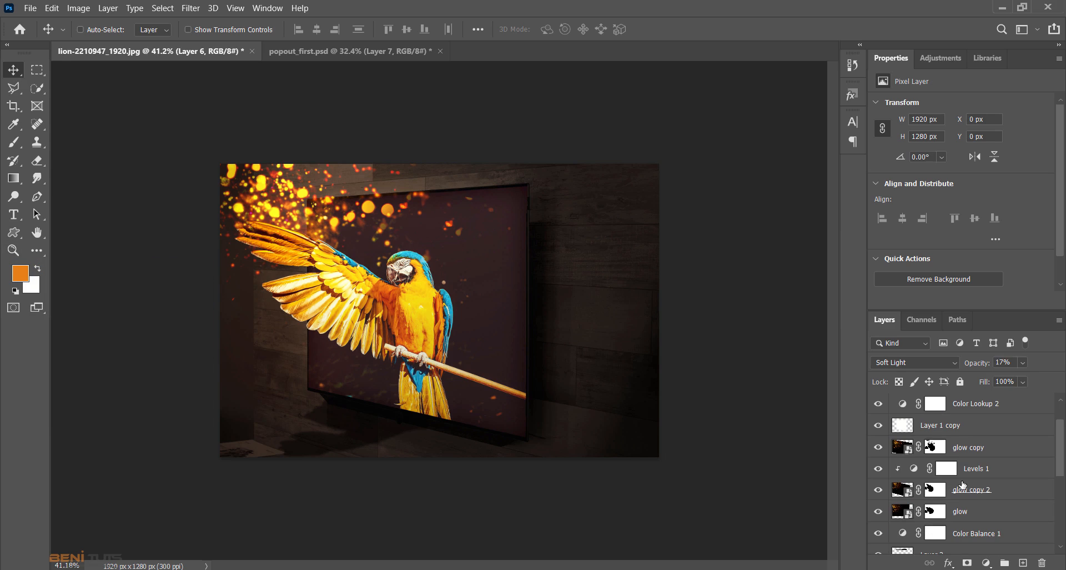
scroll(962, 484, up, 2)
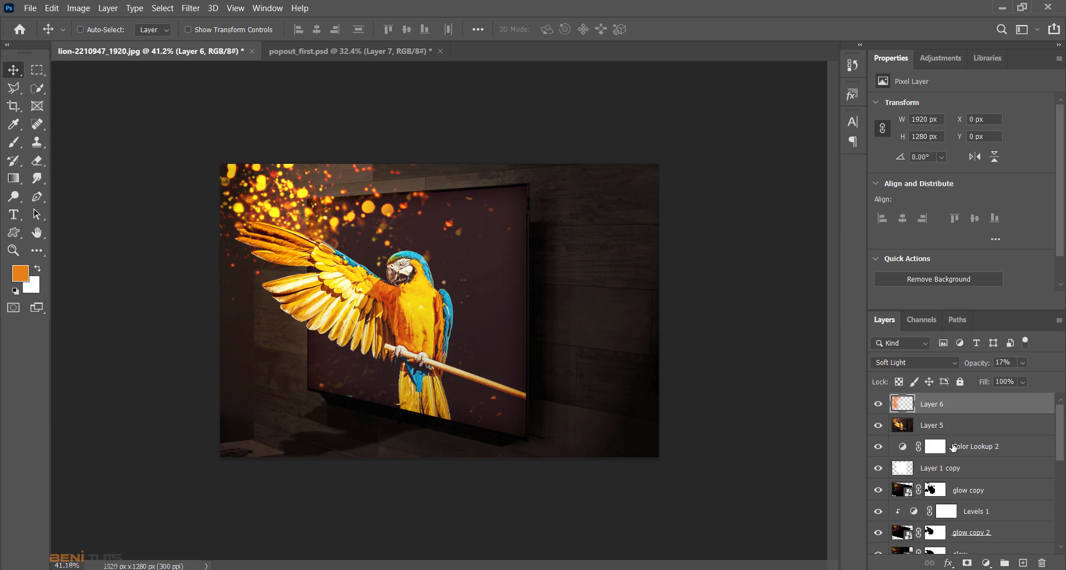
click(938, 425)
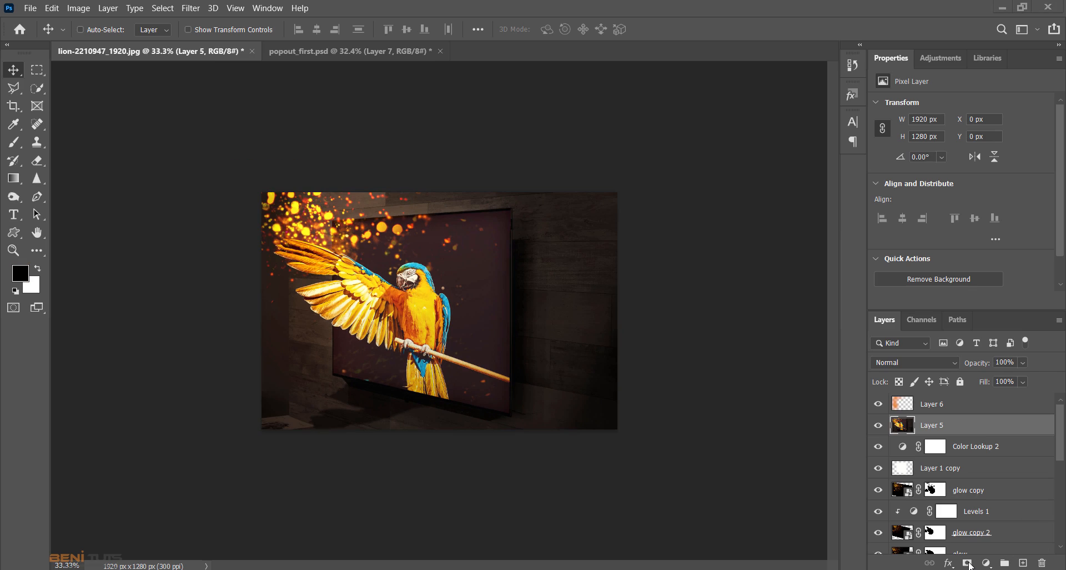
click(968, 563)
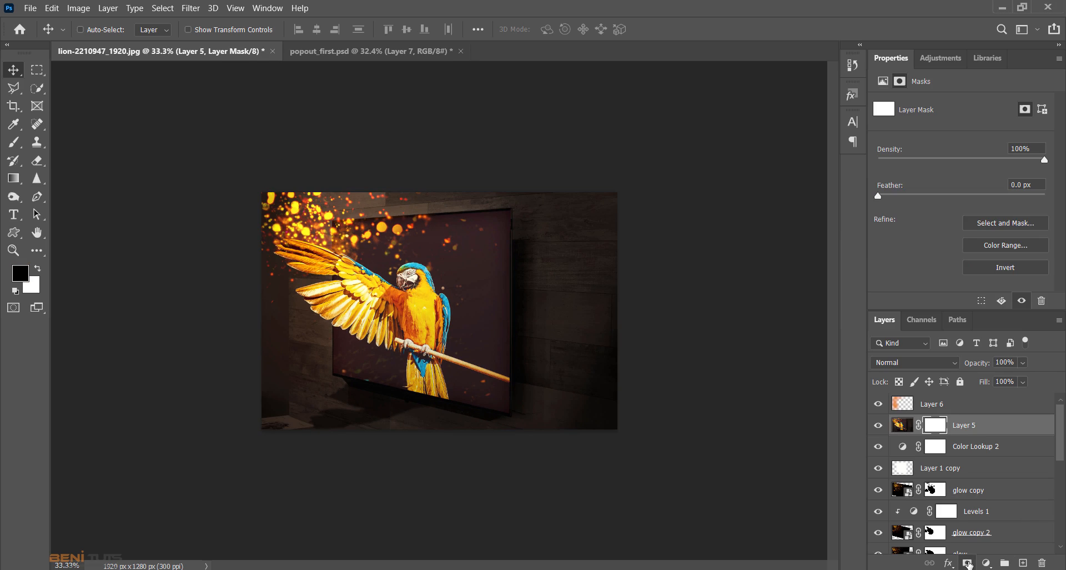
key(b)
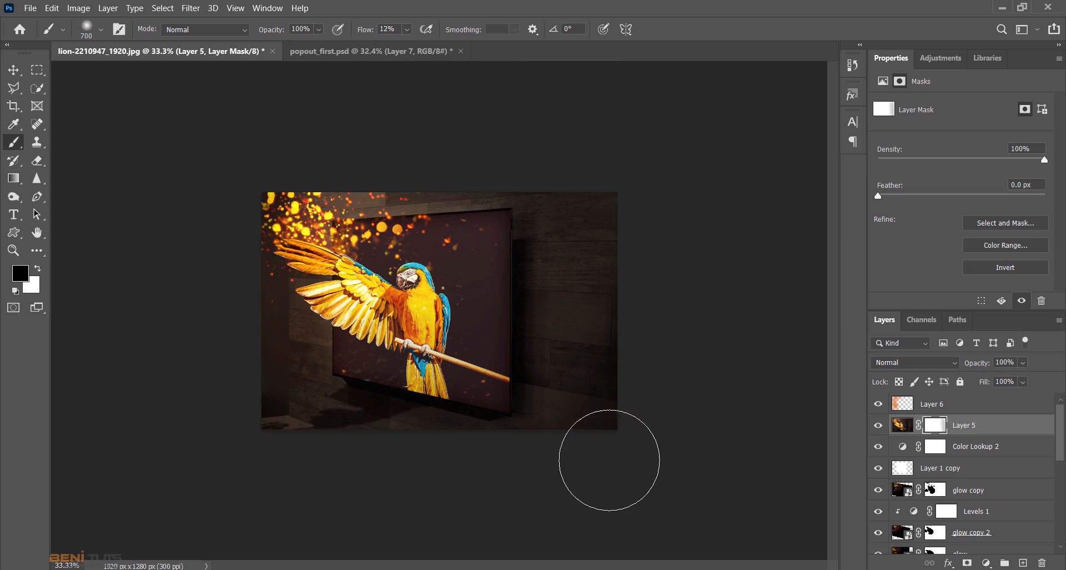
click(15, 70)
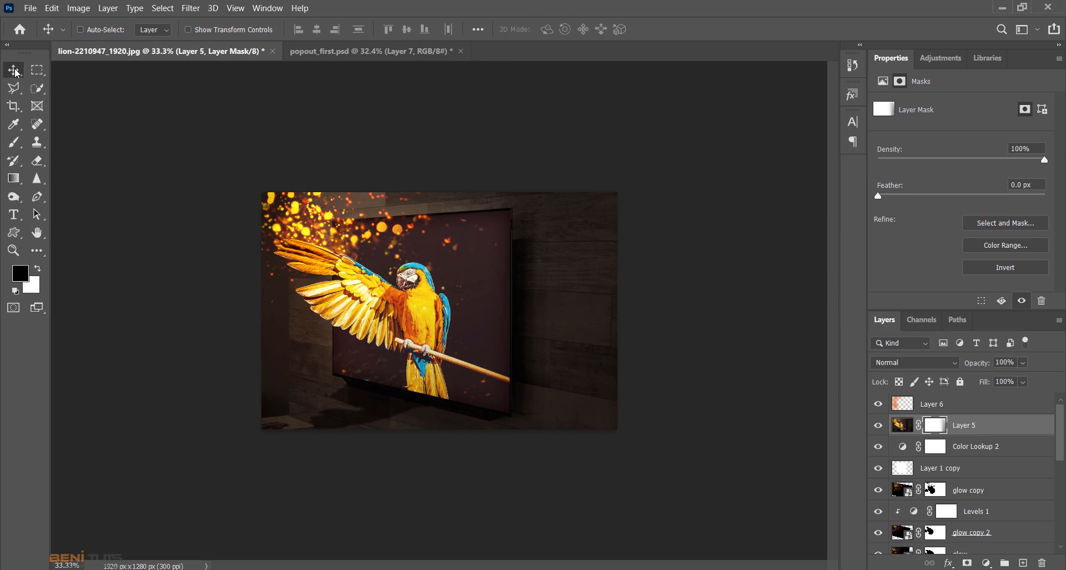
Inspect the composite at about 63% magnification and select the orange Soft Light layer, Layer 6
click(14, 250)
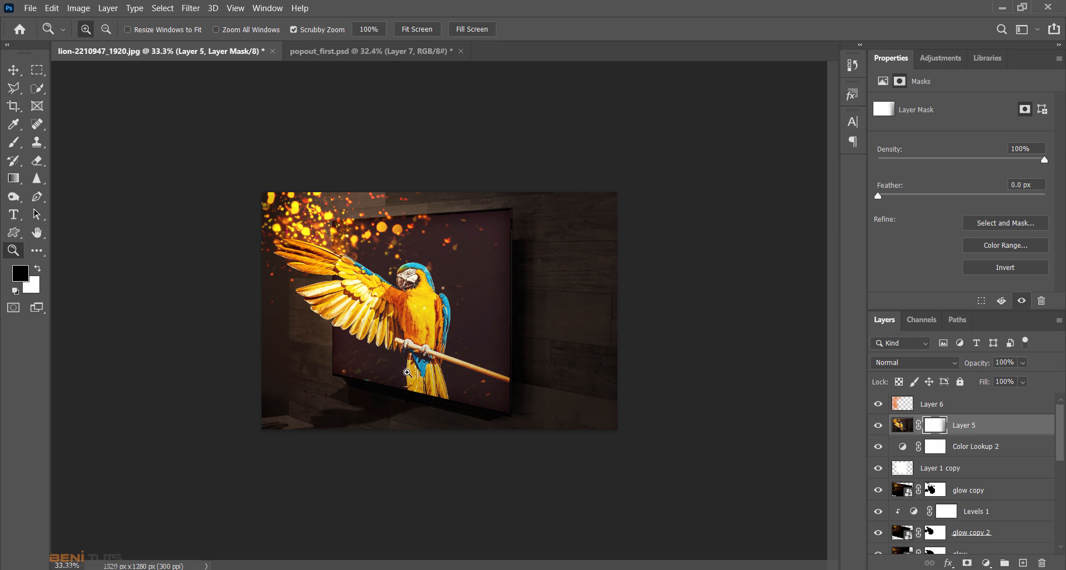
key(ctrl+plus)
key(ctrl+plus)
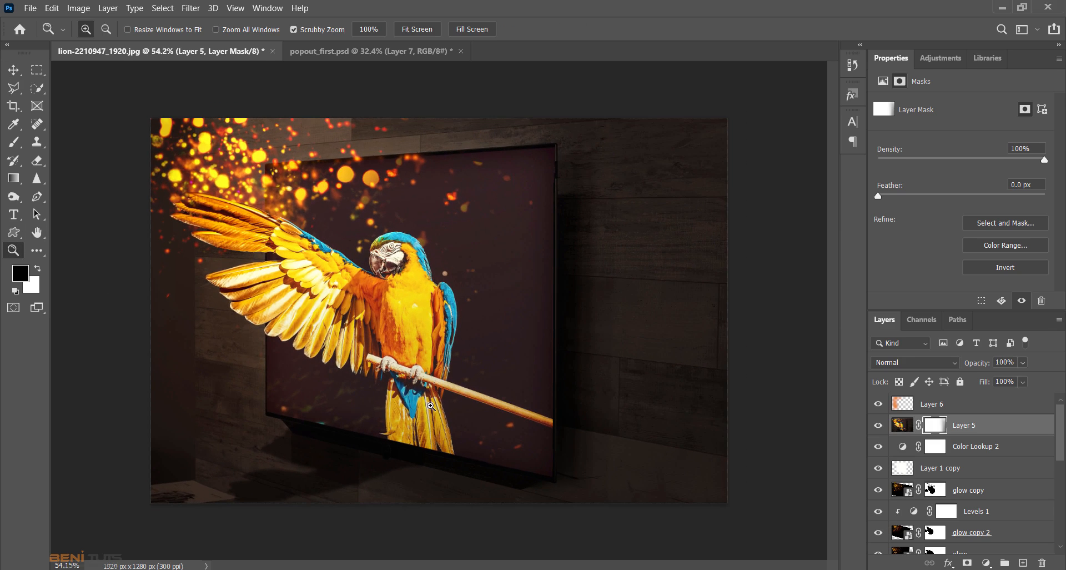
key(ctrl+plus)
click(957, 409)
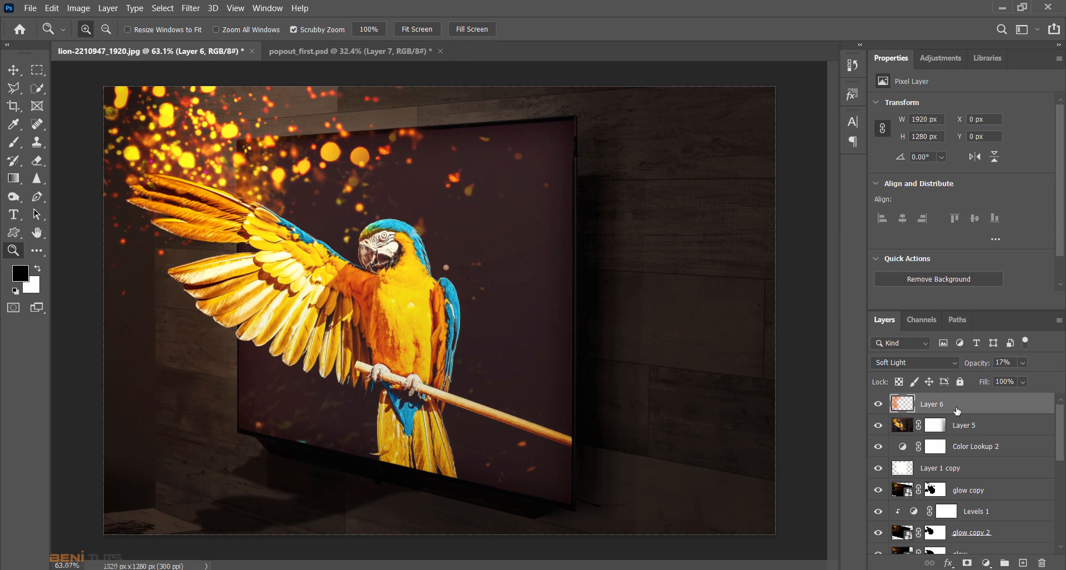